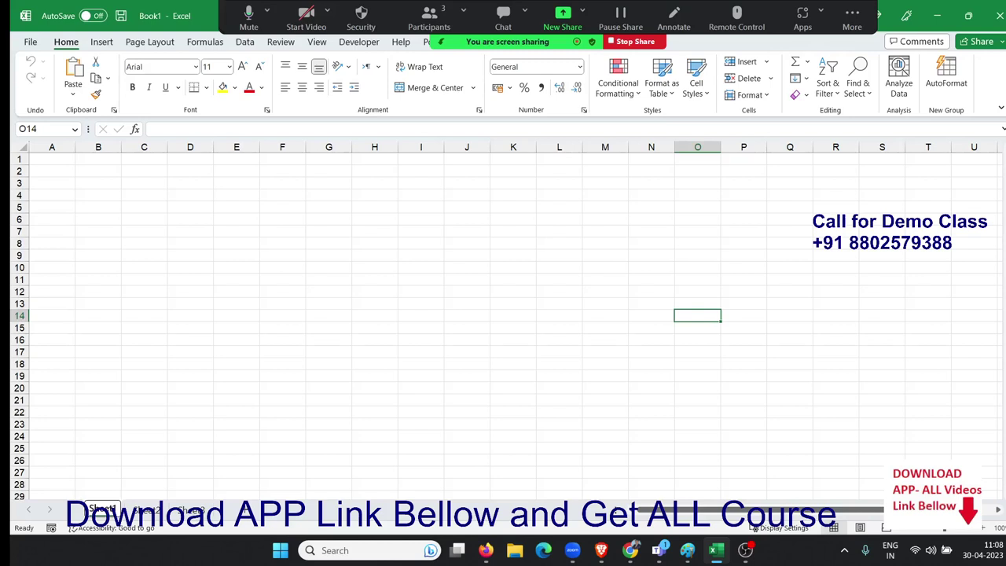
# Open the recent Day-29 - Logicle Formulas workbook.
pyautogui.click(537, 338)
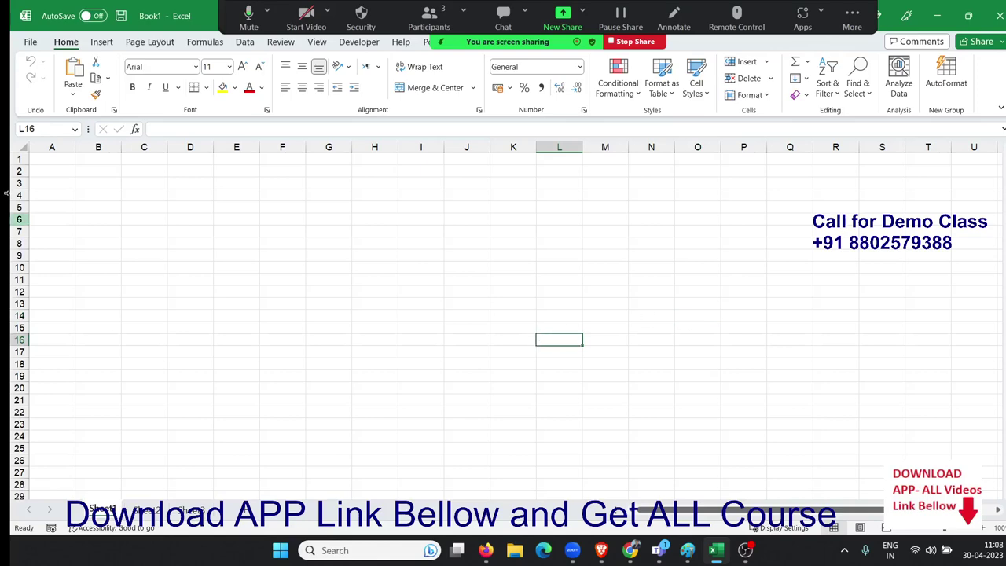
pyautogui.click(29, 41)
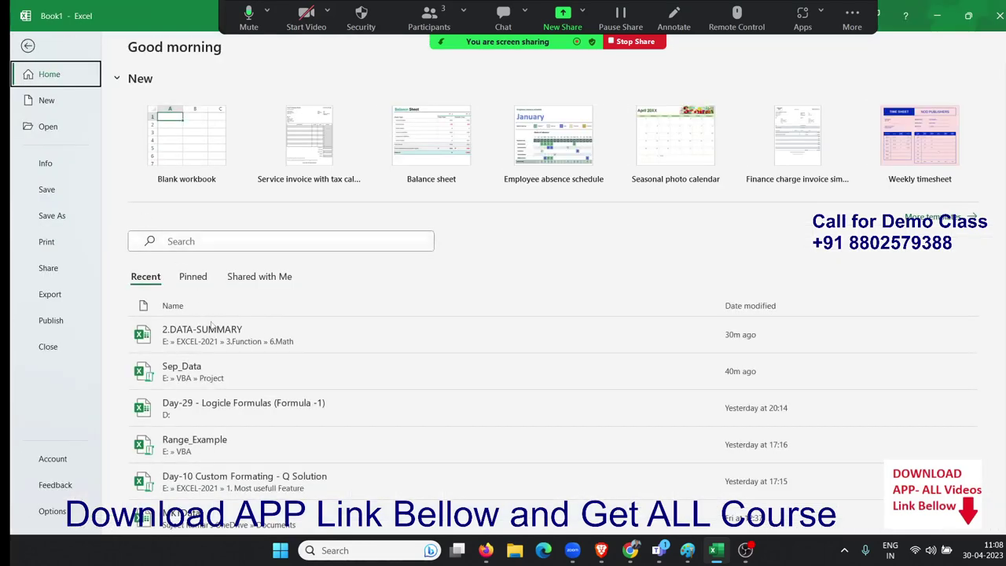
pyautogui.scroll(-1, 244, 417)
pyautogui.click(243, 391)
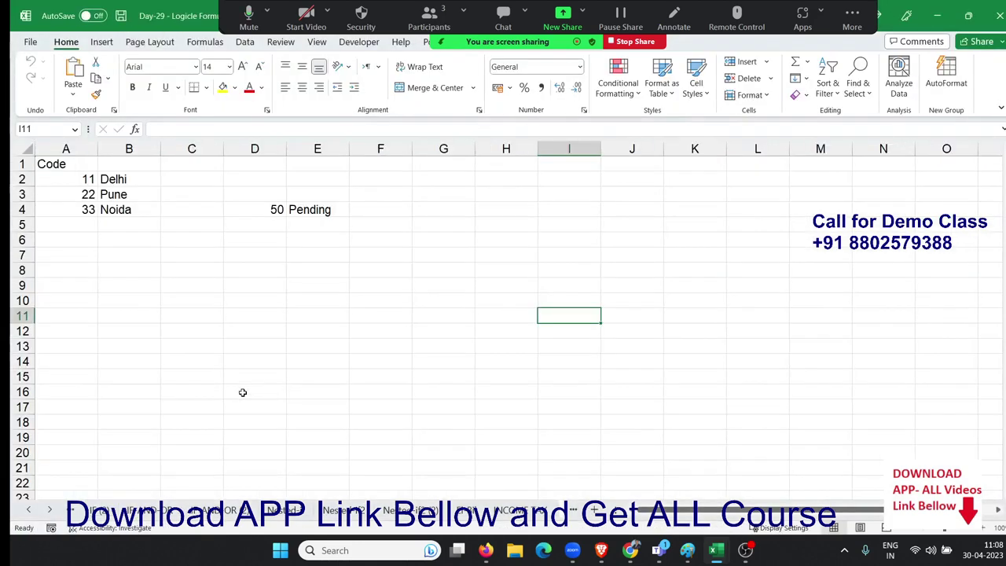
# Switch to the earlier sheet holding the ID/Name/Address/City table.
pyautogui.click(28, 511)
pyautogui.click(28, 510)
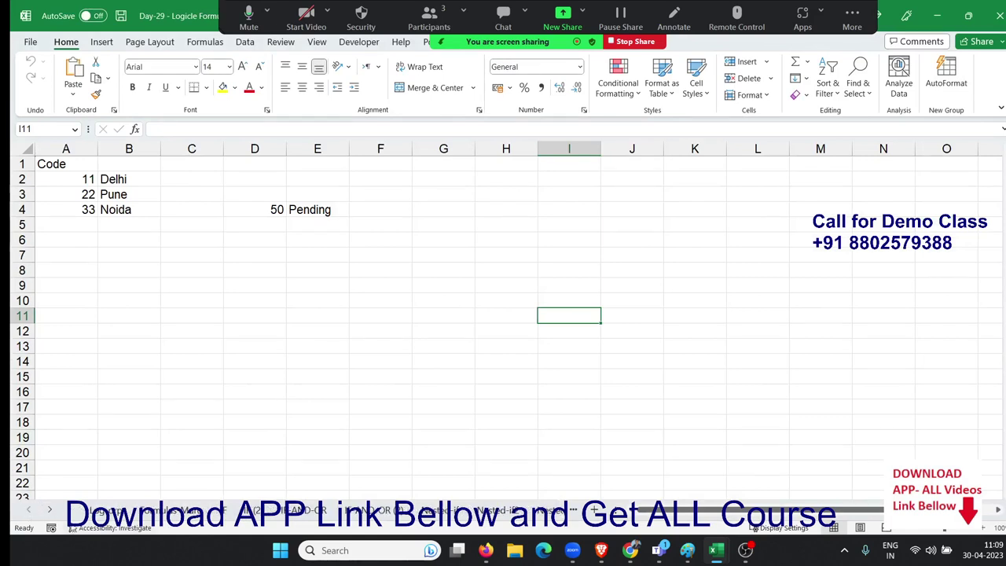
pyautogui.click(227, 518)
# Clear the Name, Address and City entries in B2:D6, ending on cell A2.
pyautogui.moveTo(140, 182); pyautogui.dragTo(281, 242)
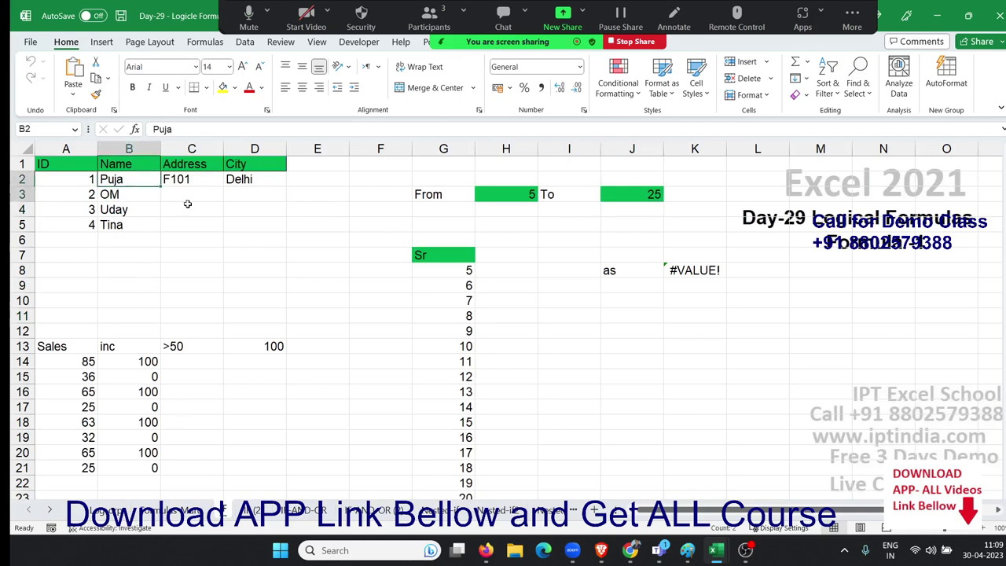
pyautogui.press('Delete')
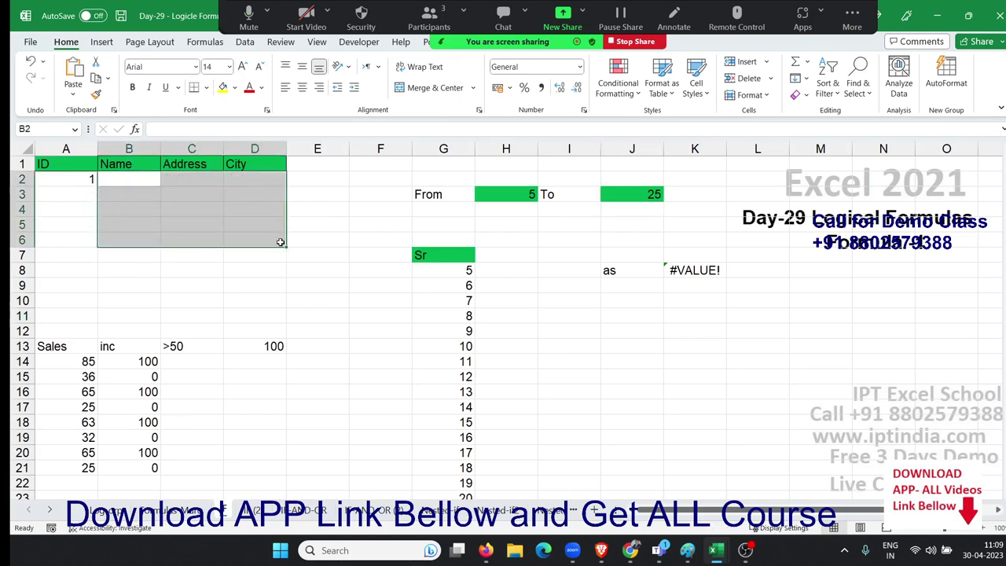
pyautogui.press('Up')
pyautogui.press('Down')
pyautogui.press('Left')
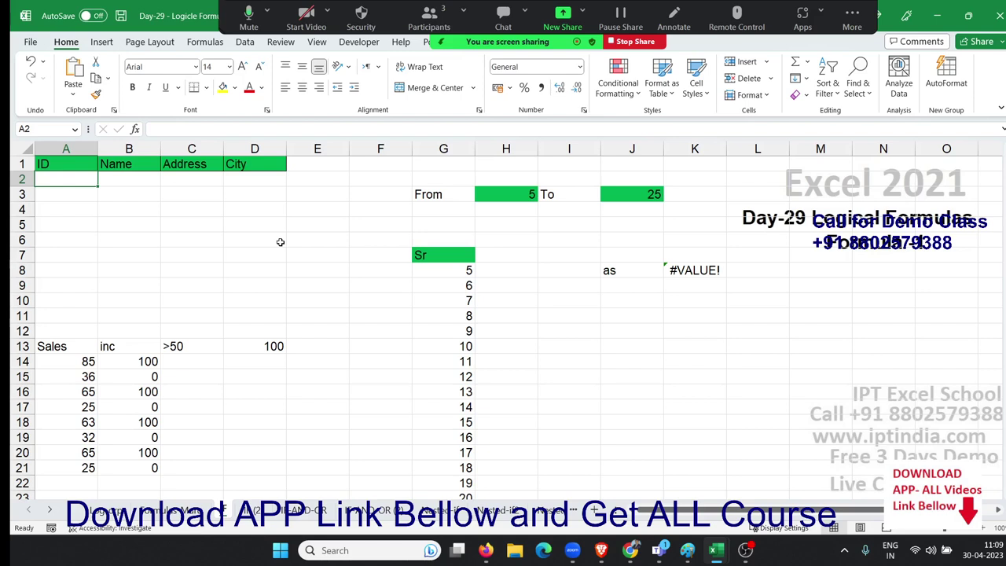
# Fill row 2 of the table with ID 1, Name, F10 and Delhi.
pyautogui.write('1')
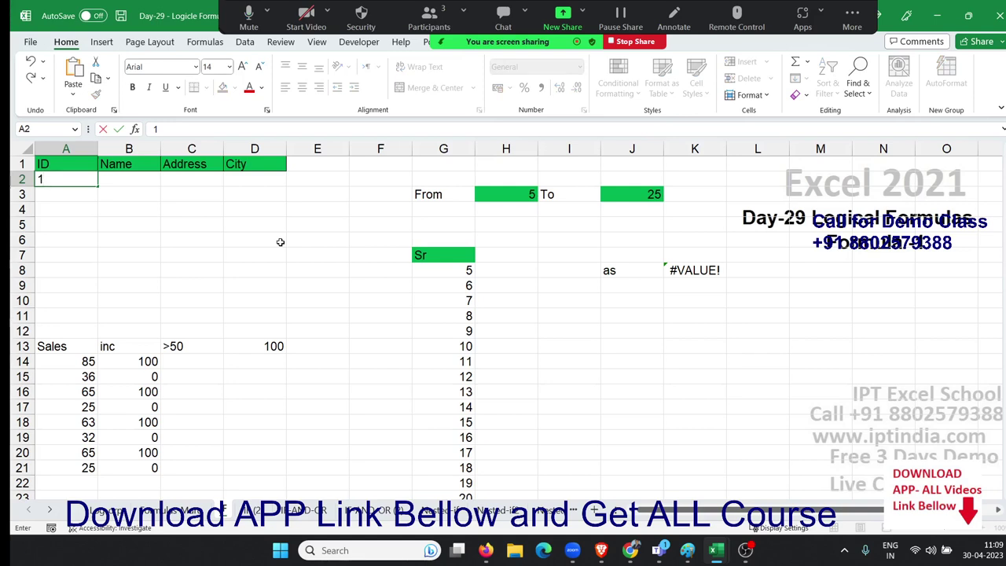
pyautogui.press('Tab')
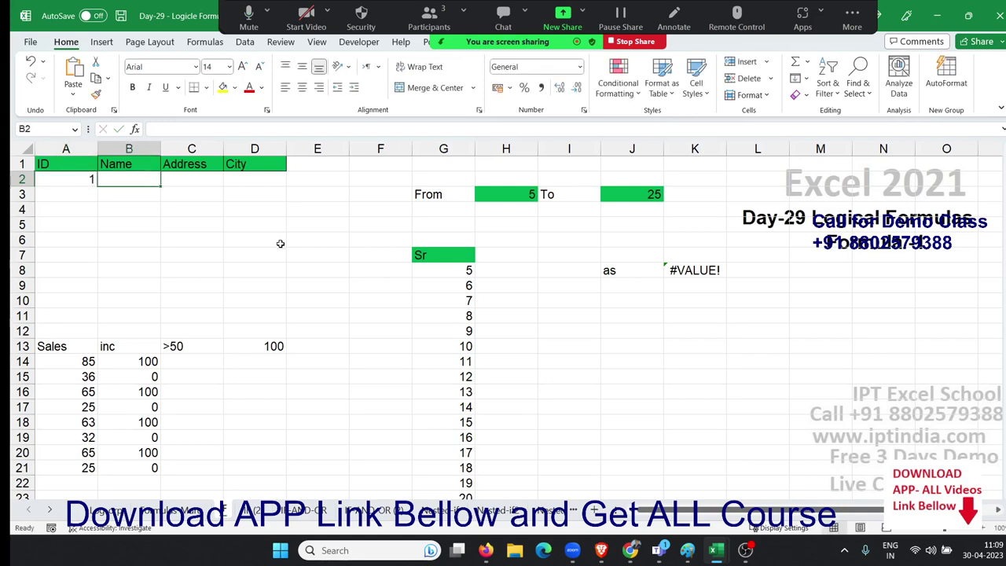
pyautogui.write('Name')
pyautogui.press('Tab')
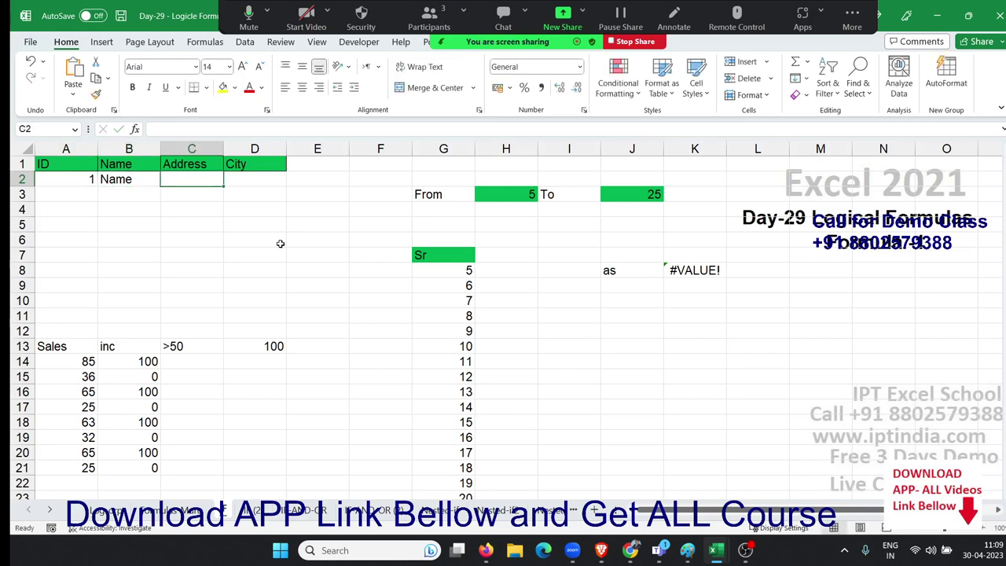
pyautogui.write('F10')
pyautogui.press('Tab')
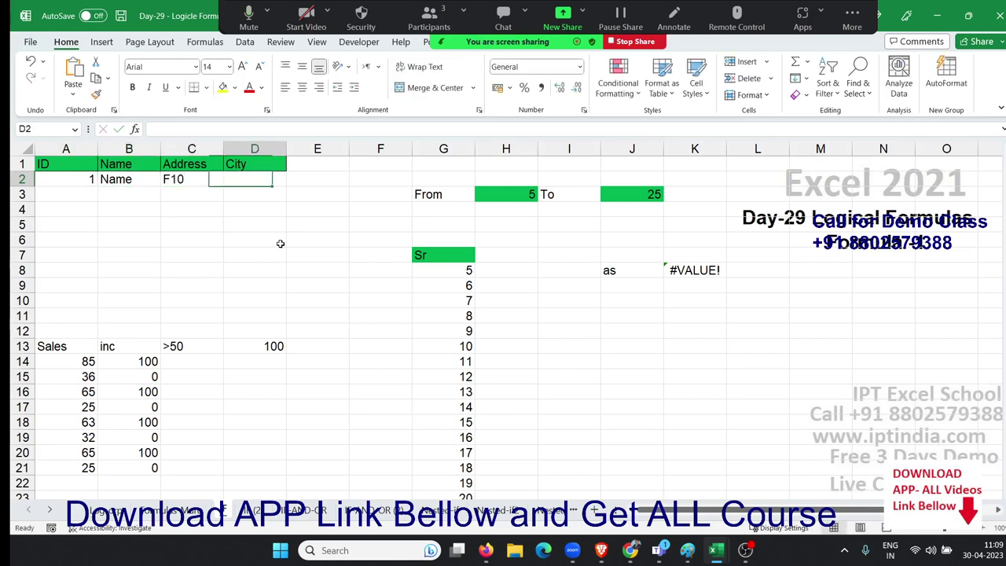
pyautogui.write('C')
pyautogui.press('BackSpace')
pyautogui.write('DE')
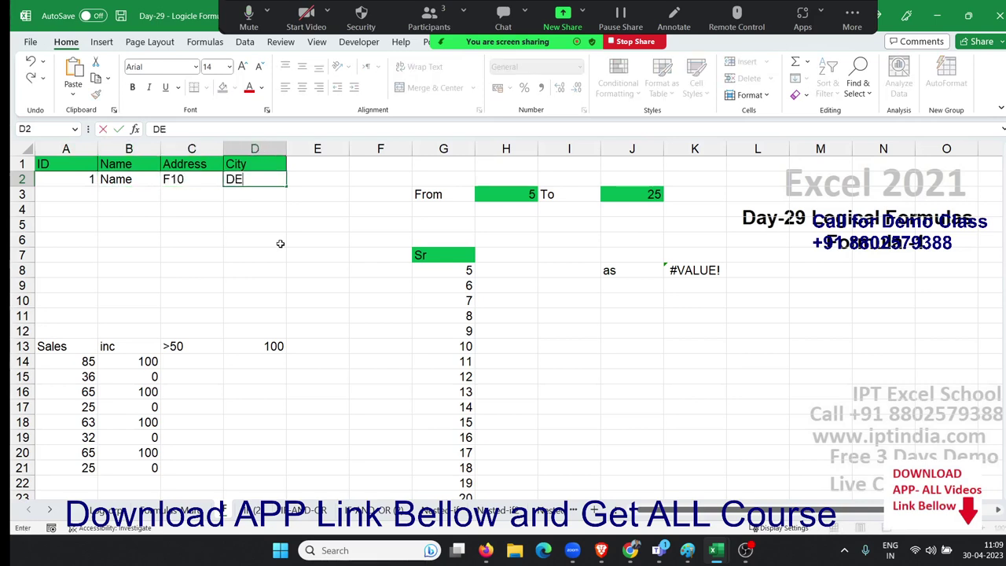
pyautogui.write('lhi')
pyautogui.press('Return')
# Clear the old ID values from A3:A11.
pyautogui.press('Left')
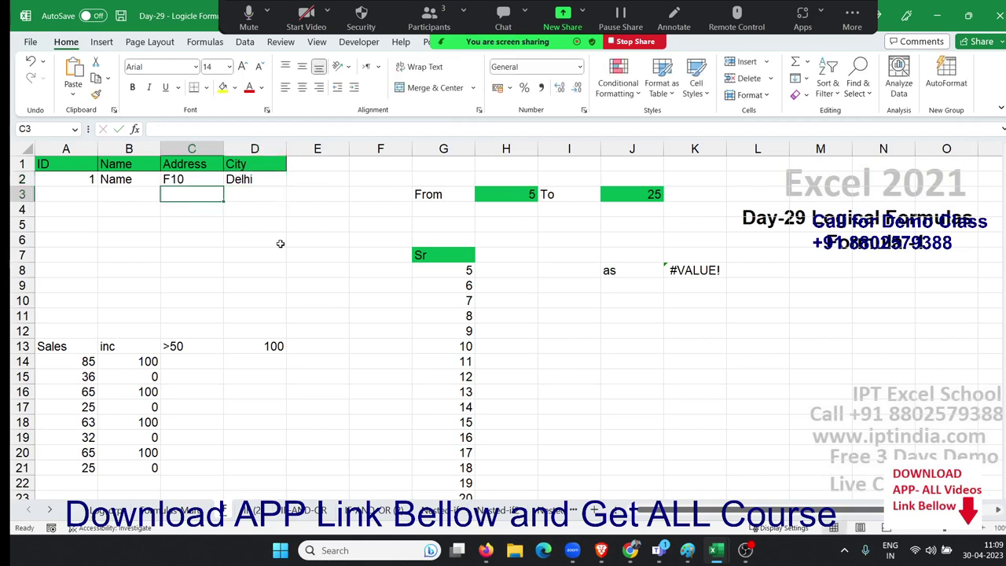
pyautogui.press('Left')
pyautogui.press('Left')
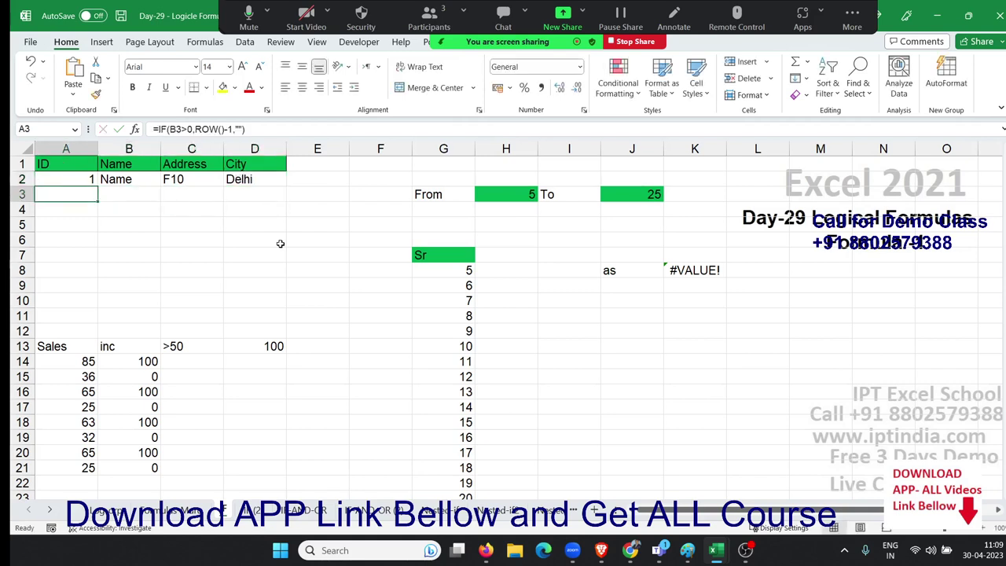
pyautogui.write('2')
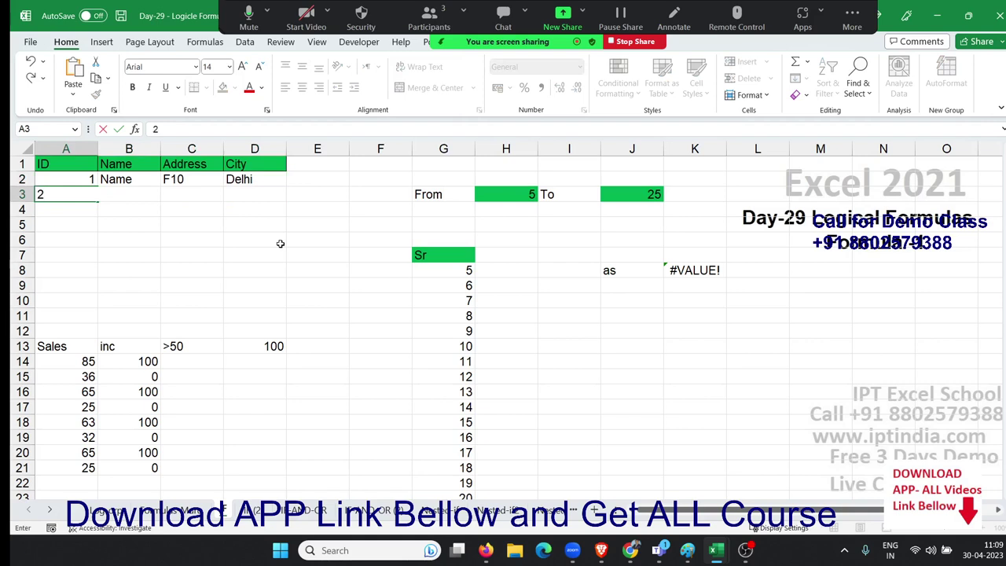
pyautogui.press('Return')
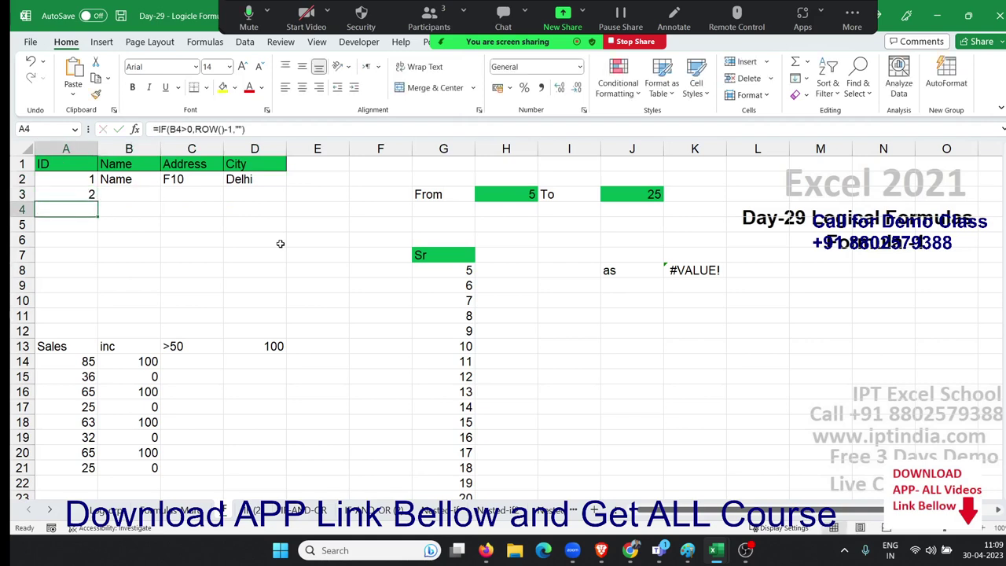
pyautogui.hotkey('shift', 'Down')
pyautogui.hotkey('shift', 'Down')
pyautogui.hotkey('shift', 'Down')
pyautogui.press('Delete')
pyautogui.press('Up')
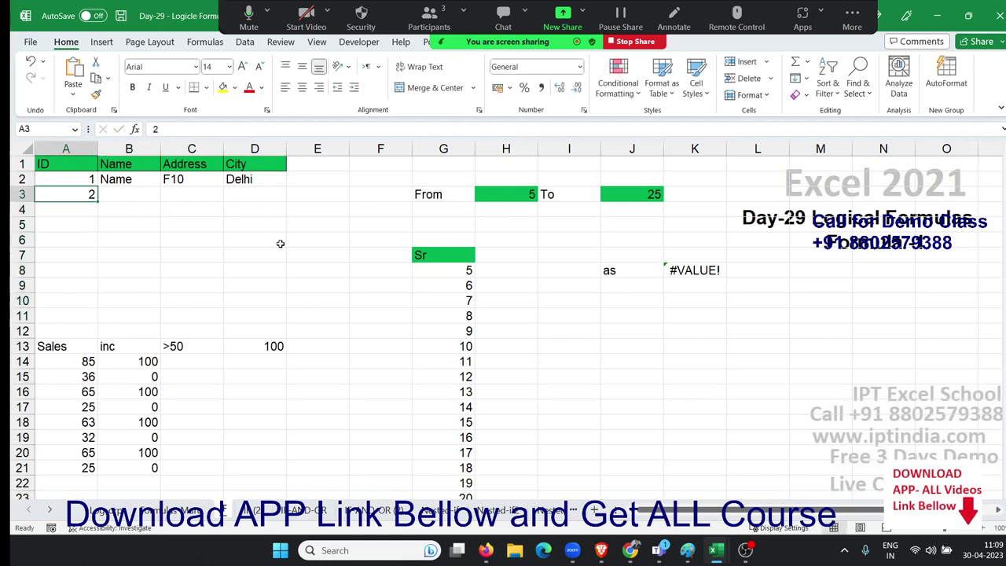
pyautogui.press('Delete')
# Write =IF(B3>0,A2+1,"") in A3, referencing the name in B3 and previous ID in A2.
pyautogui.write('=')
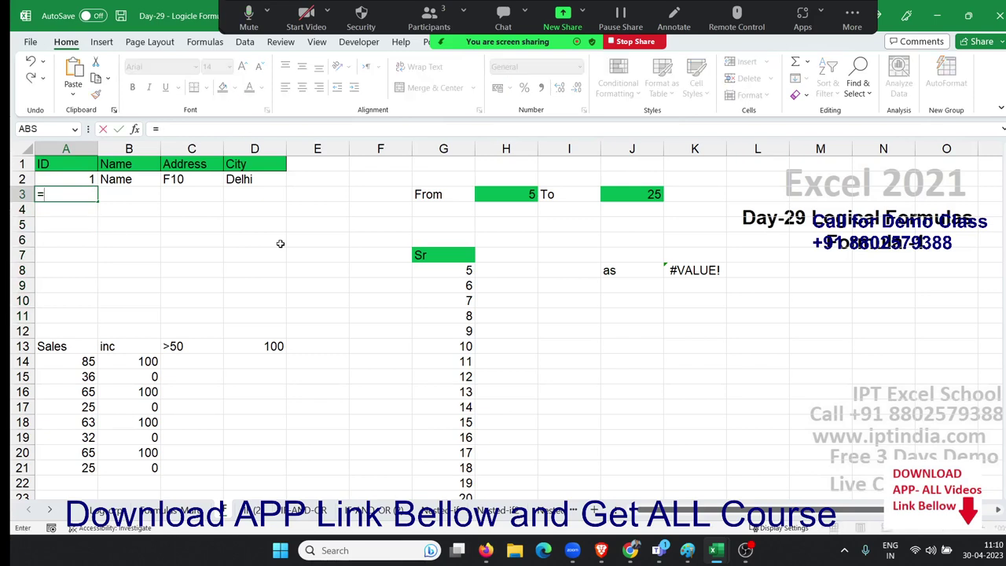
pyautogui.write('IF(')
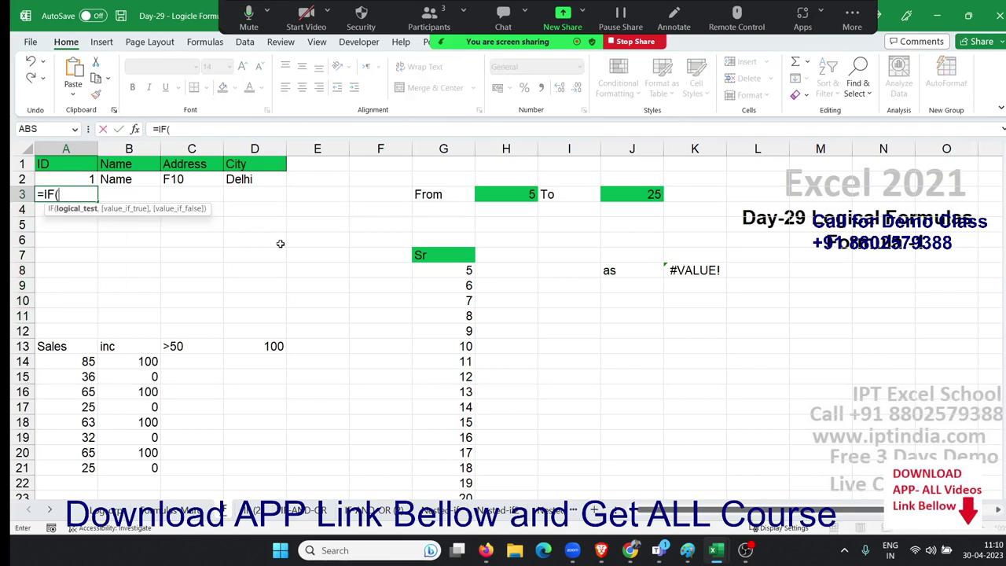
pyautogui.press('Right')
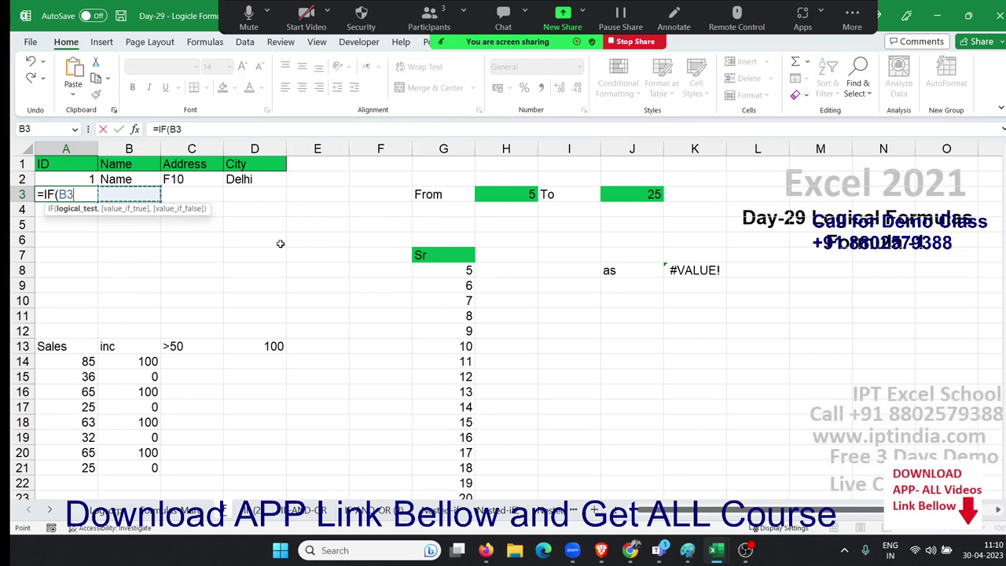
pyautogui.write('>')
pyautogui.write('0')
pyautogui.write(',')
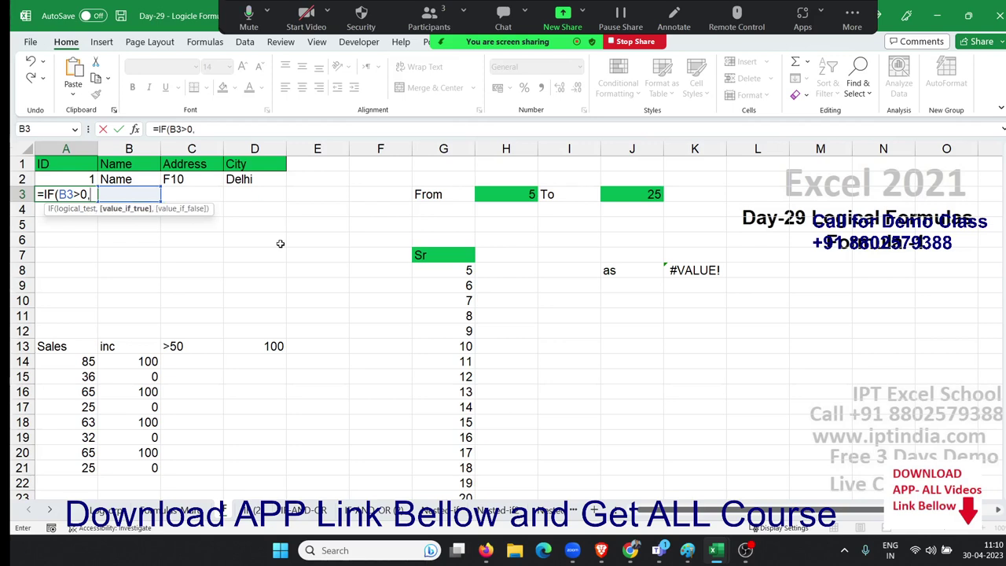
pyautogui.click(90, 177)
pyautogui.write('+1')
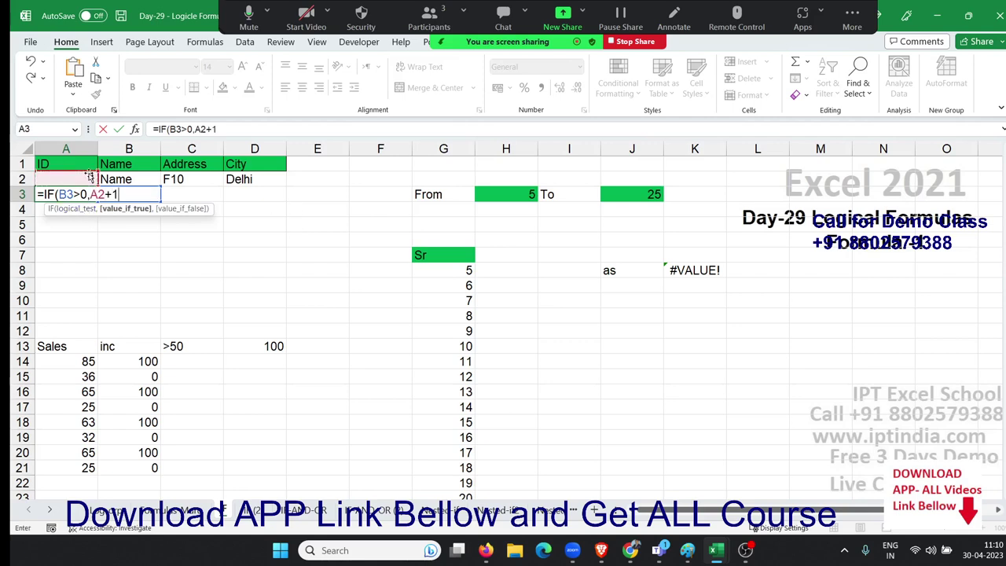
pyautogui.write(',')
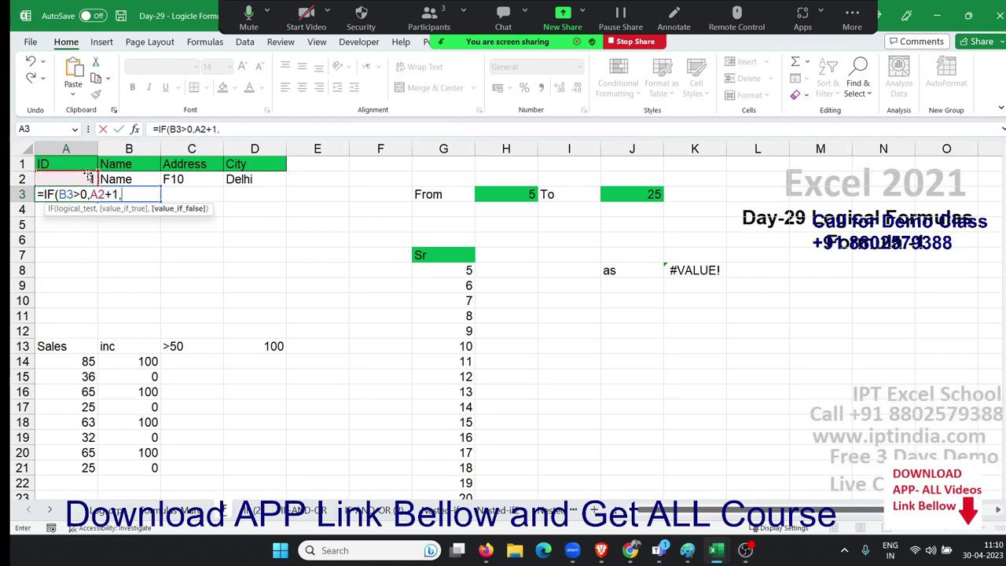
pyautogui.write('"')
pyautogui.write('"')
pyautogui.write(')')
# Commit the A3 IF formula and fill it down the ID column.
pyautogui.press('Return')
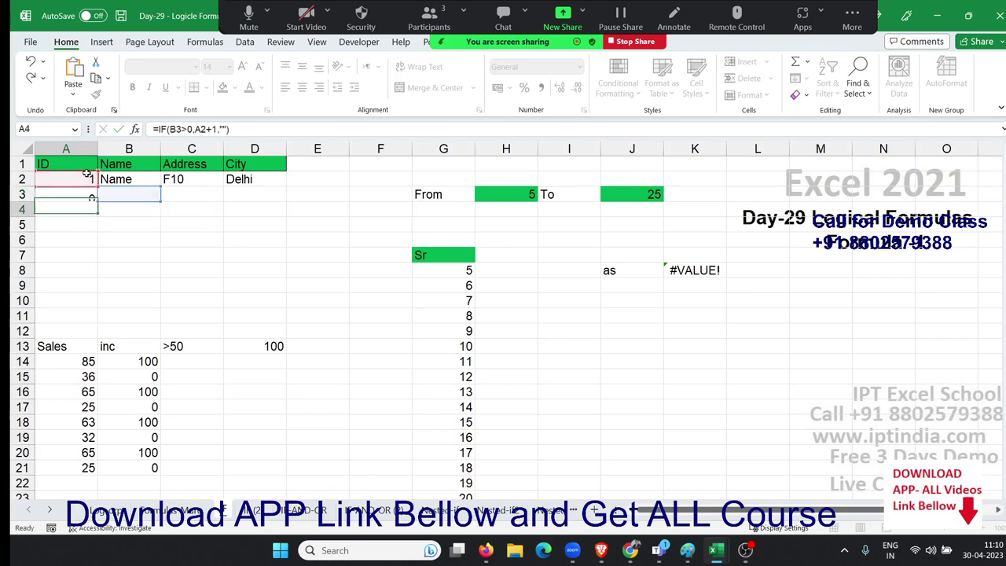
pyautogui.press('Up')
pyautogui.hotkey('ctrl', 'c')
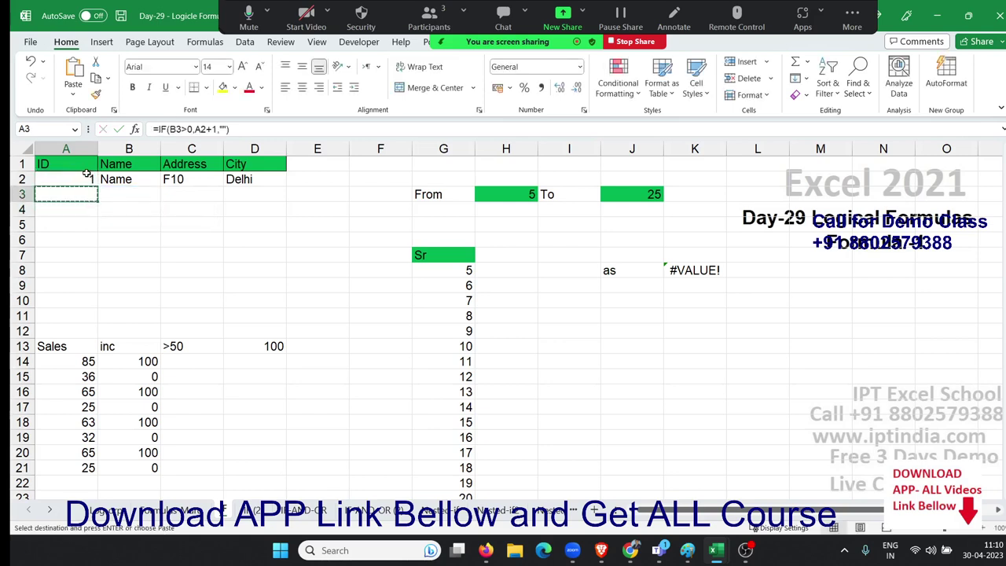
pyautogui.press('Down')
pyautogui.hotkey('shift', 'Down')
pyautogui.hotkey('shift', 'Down')
pyautogui.hotkey('shift', 'Down')
pyautogui.hotkey('shift', 'Down')
pyautogui.hotkey('shift', 'Down')
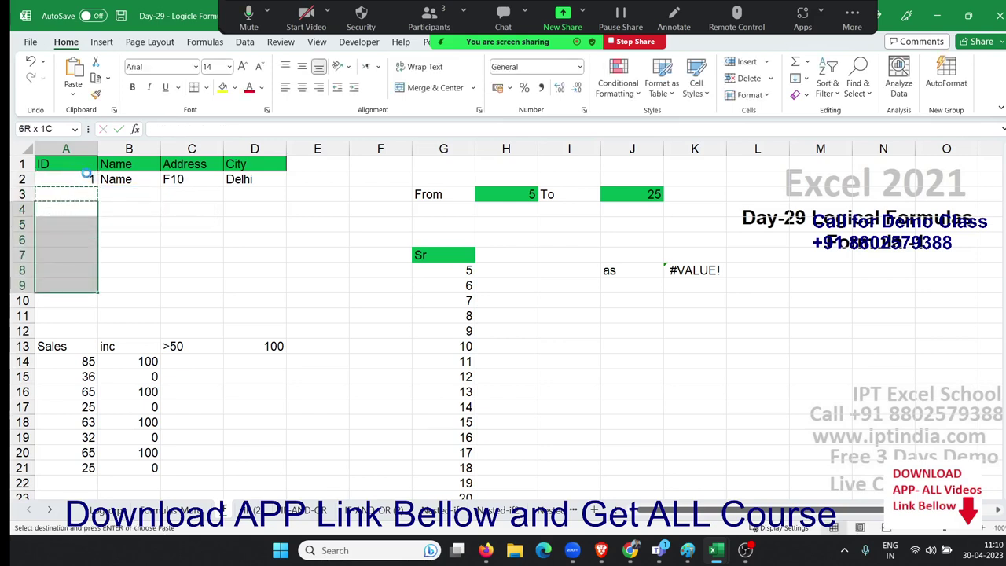
pyautogui.press('Return')
pyautogui.press('Up')
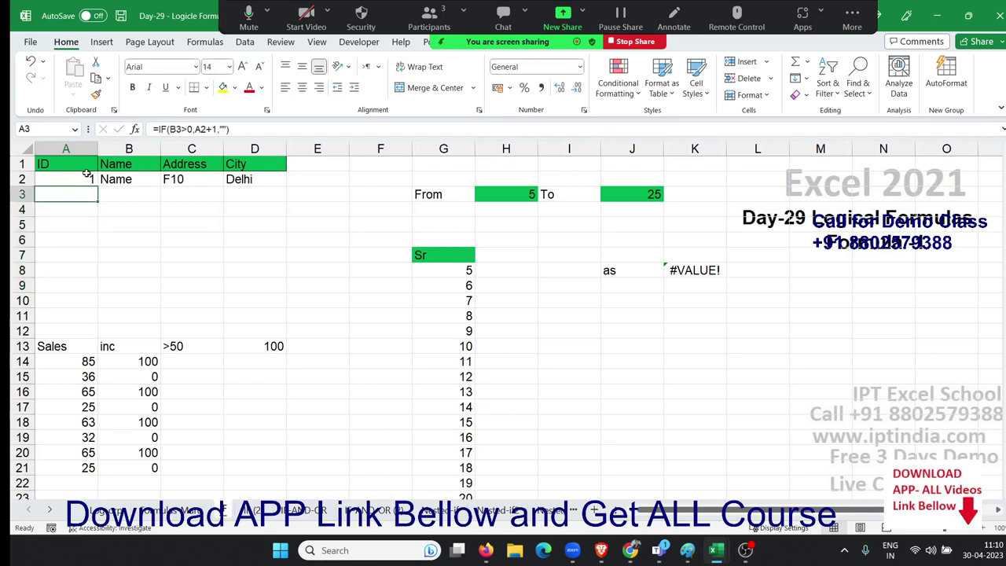
pyautogui.press('Down')
pyautogui.press('Down')
pyautogui.press('Up')
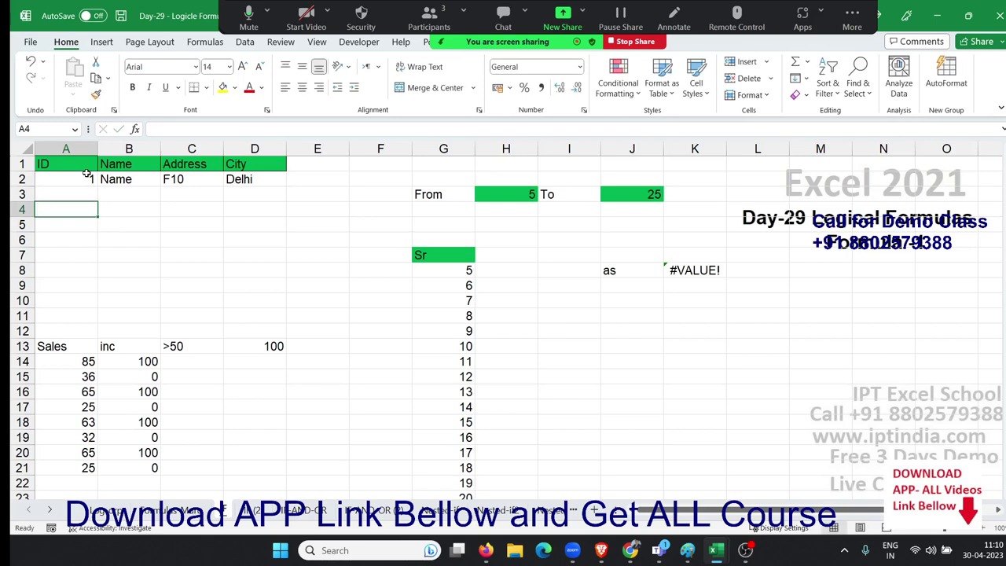
pyautogui.hotkey('ctrl', 'd')
# Verify A4 reads =IF(B4>0,A3+1,"") and move to the empty name cell B3.
pyautogui.hotkey('shift', 'Down')
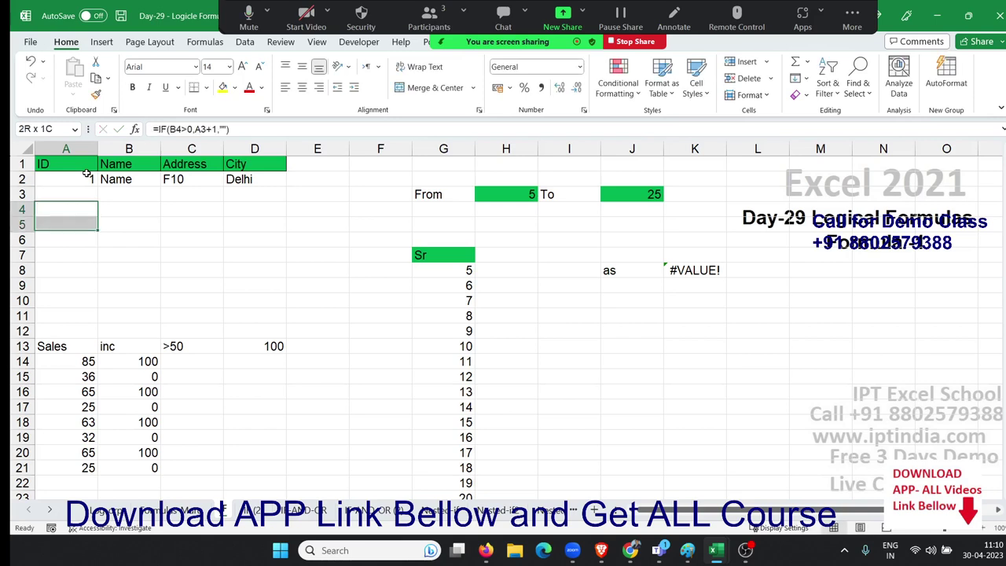
pyautogui.hotkey('shift', 'Down')
pyautogui.hotkey('shift', 'Down')
pyautogui.hotkey('shift', 'Down')
pyautogui.hotkey('shift', 'Up')
pyautogui.hotkey('shift', 'Up')
pyautogui.hotkey('shift', 'Up')
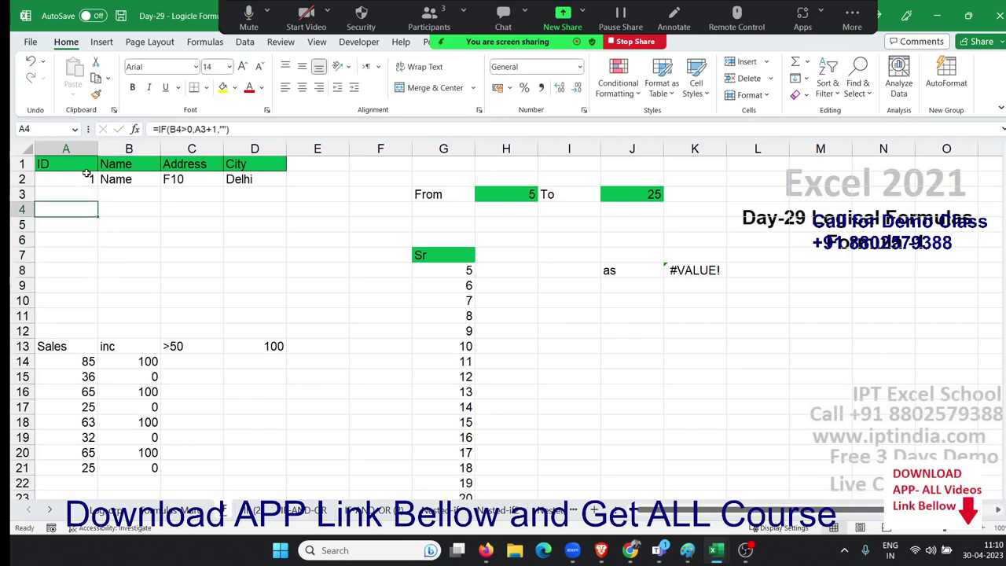
pyautogui.press('F2')
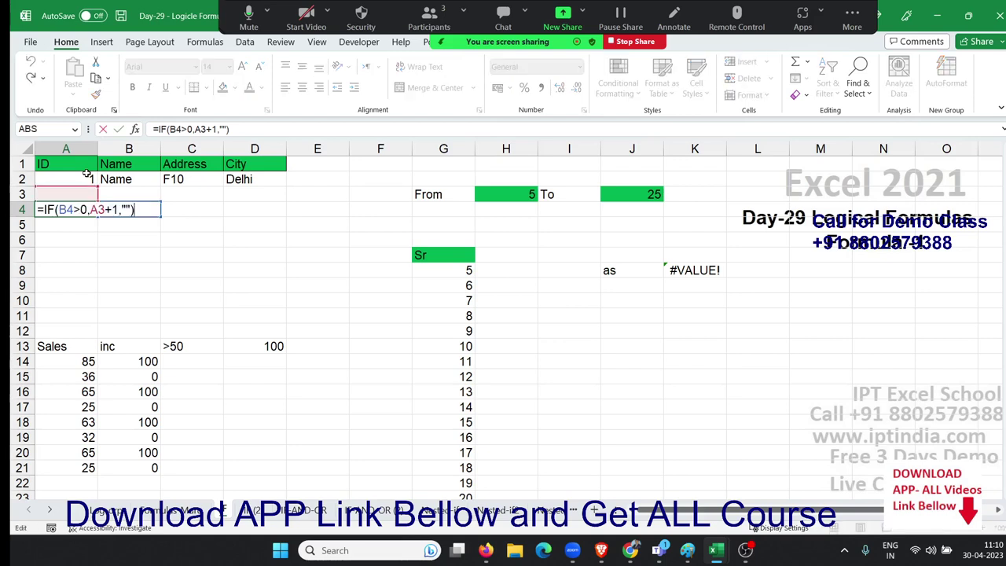
pyautogui.press('Escape')
pyautogui.press('Up')
pyautogui.press('Right')
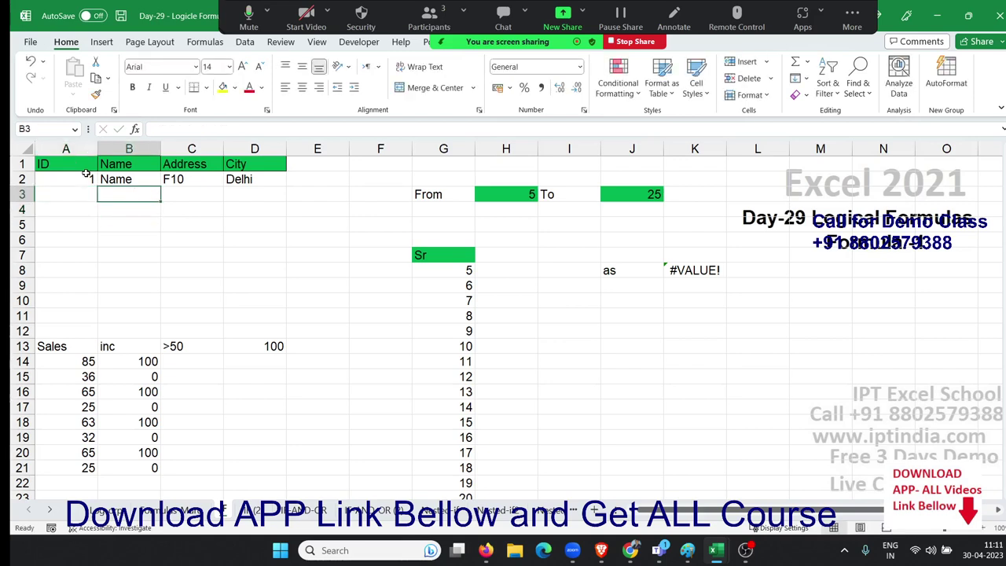
# Enter three sample first names in B3:B5 so the IDs 2, 3 and 4 appear.
pyautogui.write('Pu')
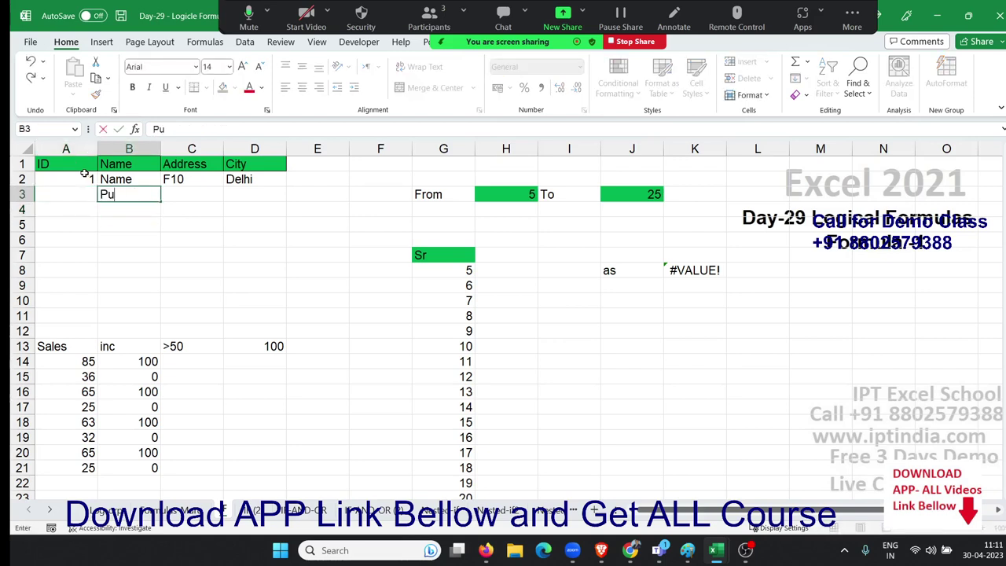
pyautogui.write('ja')
pyautogui.press('Return')
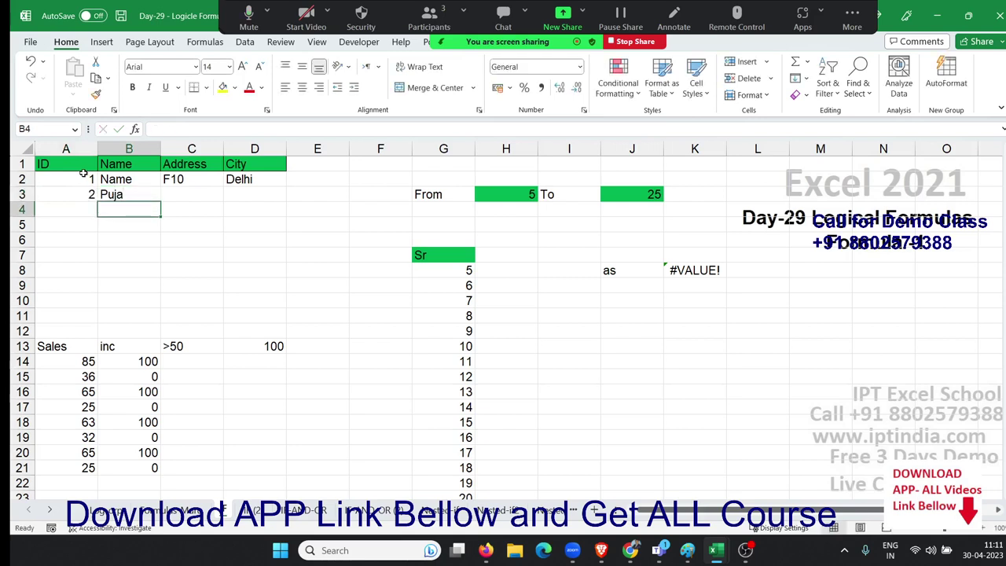
pyautogui.write('Inder')
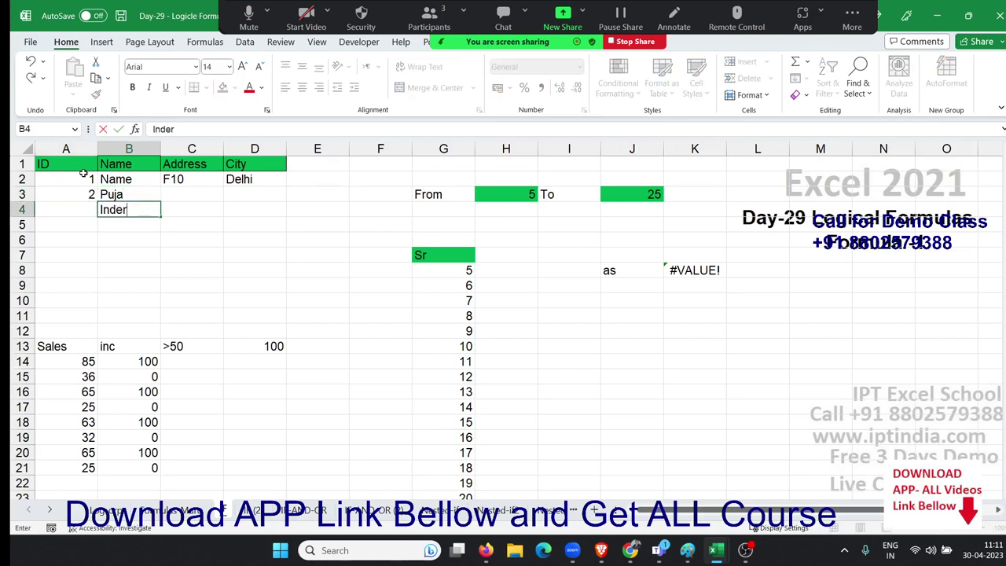
pyautogui.press('Return')
pyautogui.write('ud')
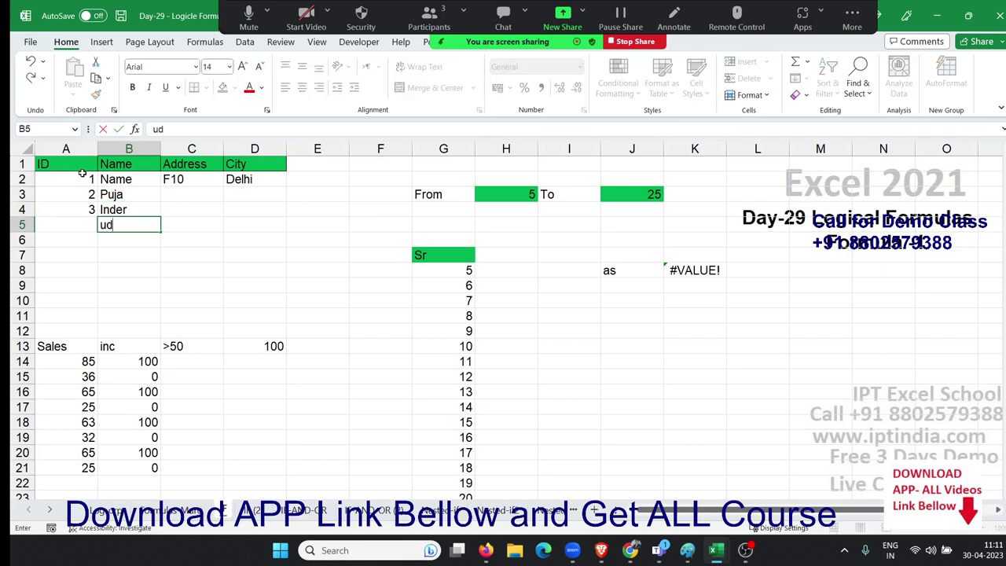
pyautogui.write('ay')
pyautogui.press('Return')
pyautogui.press('Down')
pyautogui.press('Down')
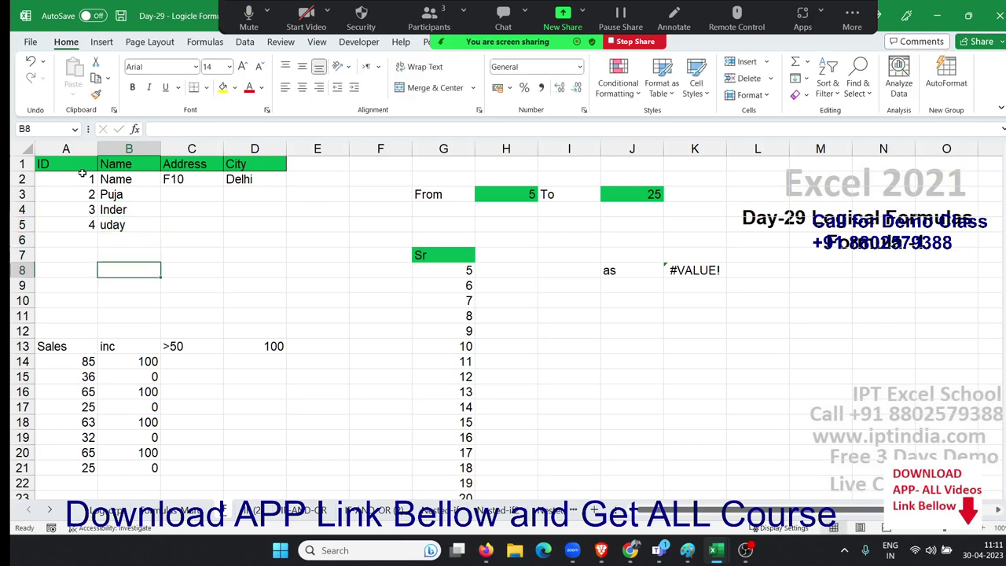
pyautogui.press('Down')
pyautogui.press('Down')
pyautogui.press('Down')
pyautogui.press('Down')
pyautogui.press('Down')
pyautogui.press('Left')
# Clear the old inc results in B14:B21 and review the >50 and 100 criteria.
pyautogui.press('Up')
pyautogui.press('Up')
pyautogui.press('Up')
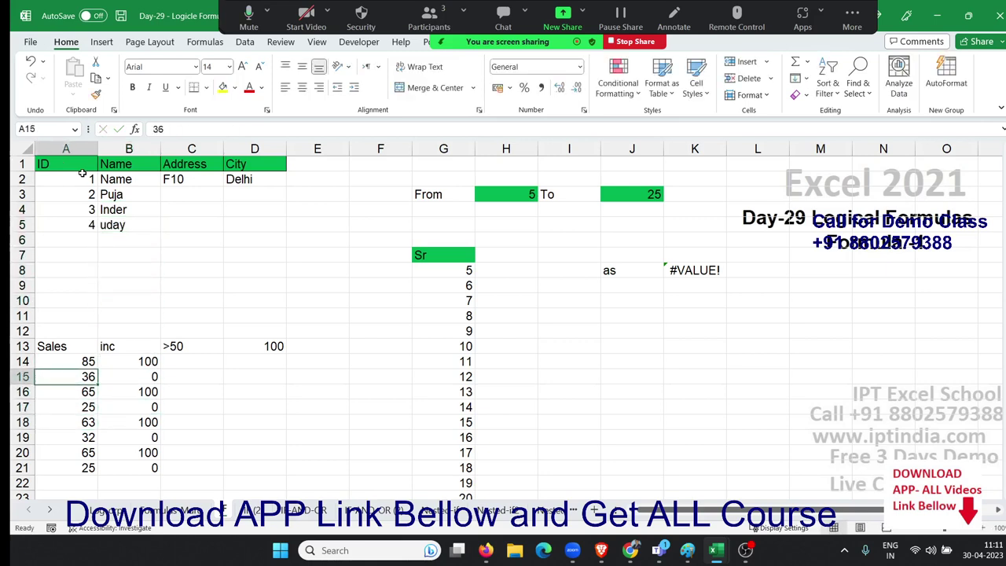
pyautogui.press('Up')
pyautogui.press('Right')
pyautogui.hotkey('ctrl', 'shift', 'Down')
pyautogui.press('Delete')
pyautogui.press('Up')
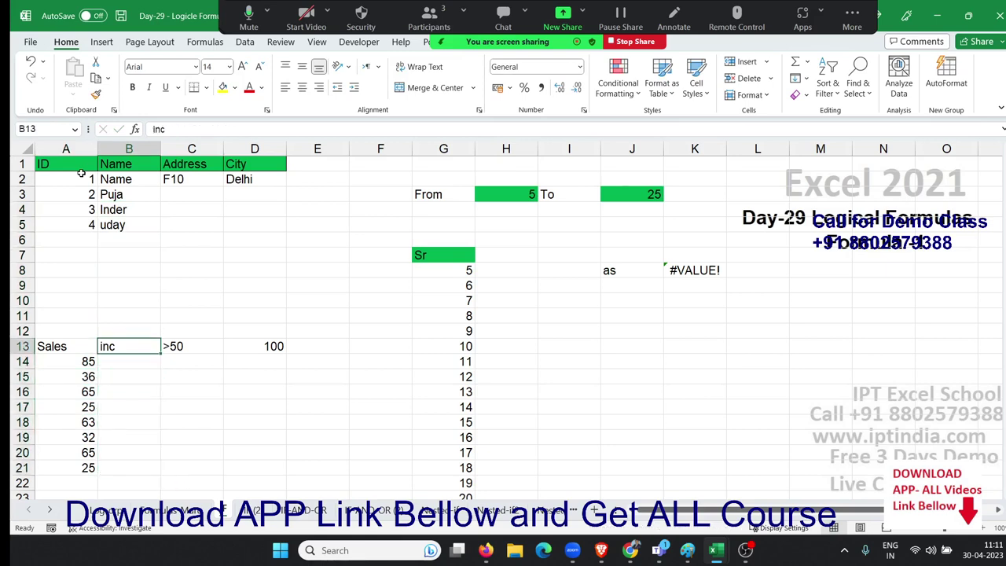
pyautogui.press('Right')
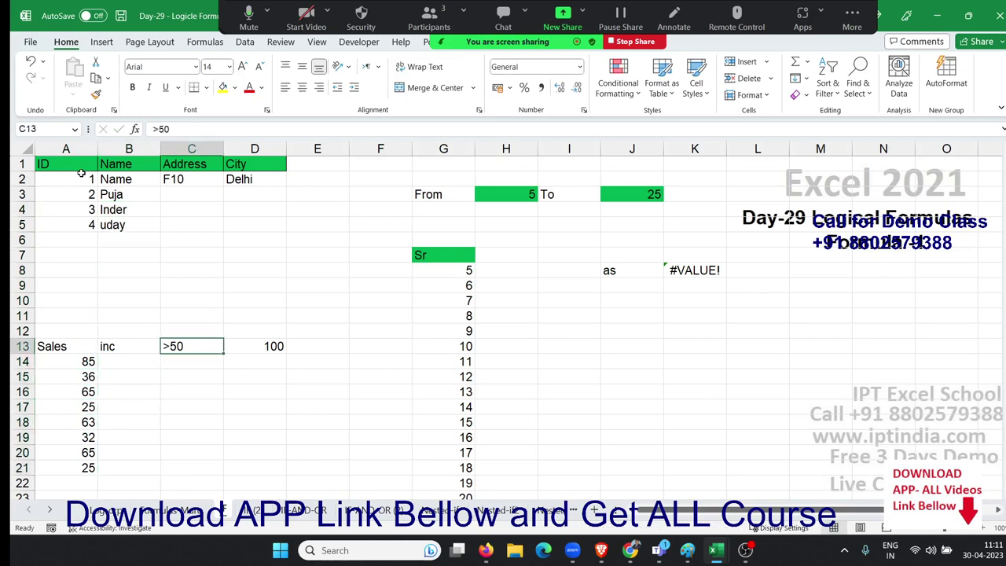
pyautogui.press('Right')
pyautogui.press('Down')
pyautogui.press('Left')
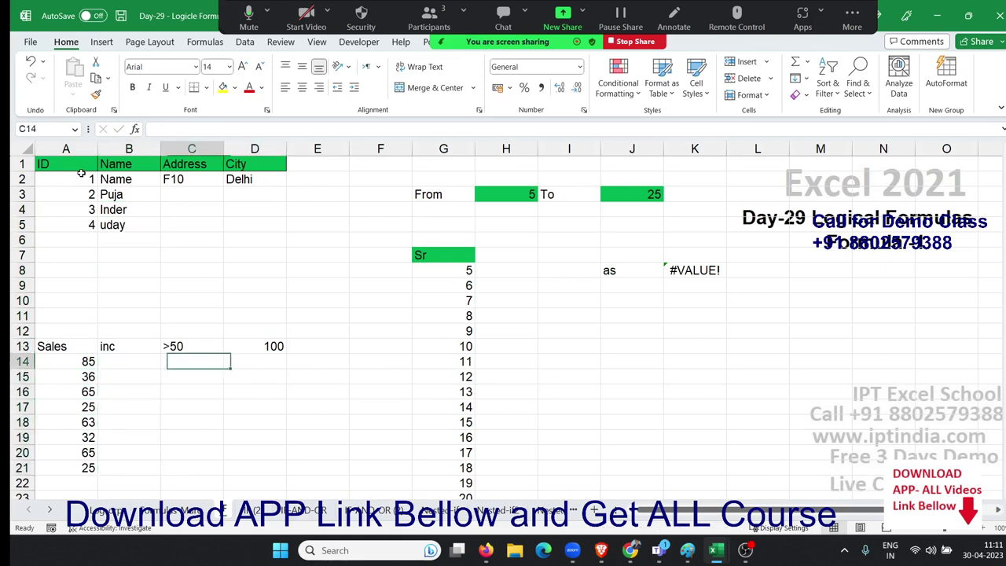
pyautogui.press('Left')
# Enter =IF(A14>50,100) in B14, returning 100 for the 85 sale.
pyautogui.write('=if')
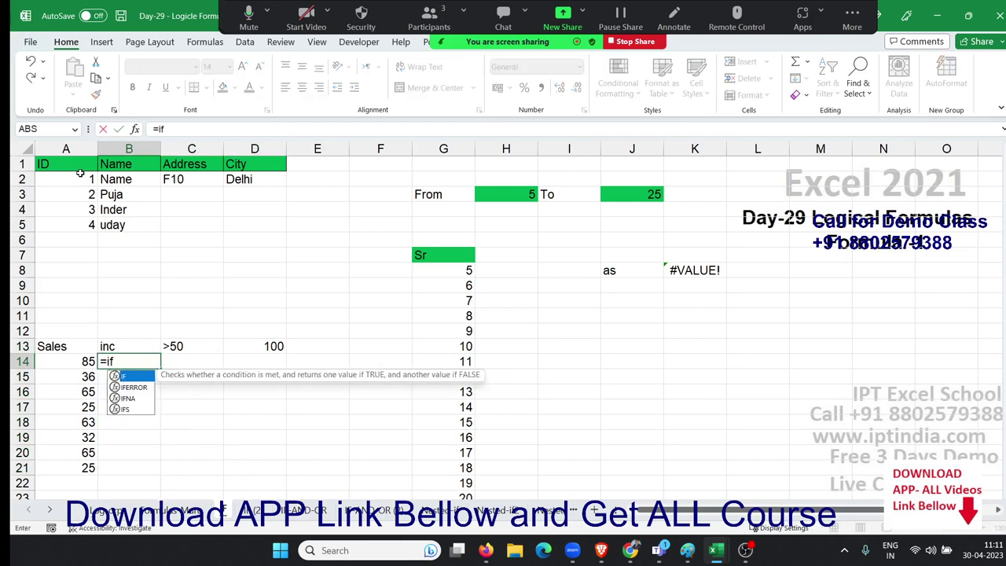
pyautogui.press('Tab')
pyautogui.press('Left')
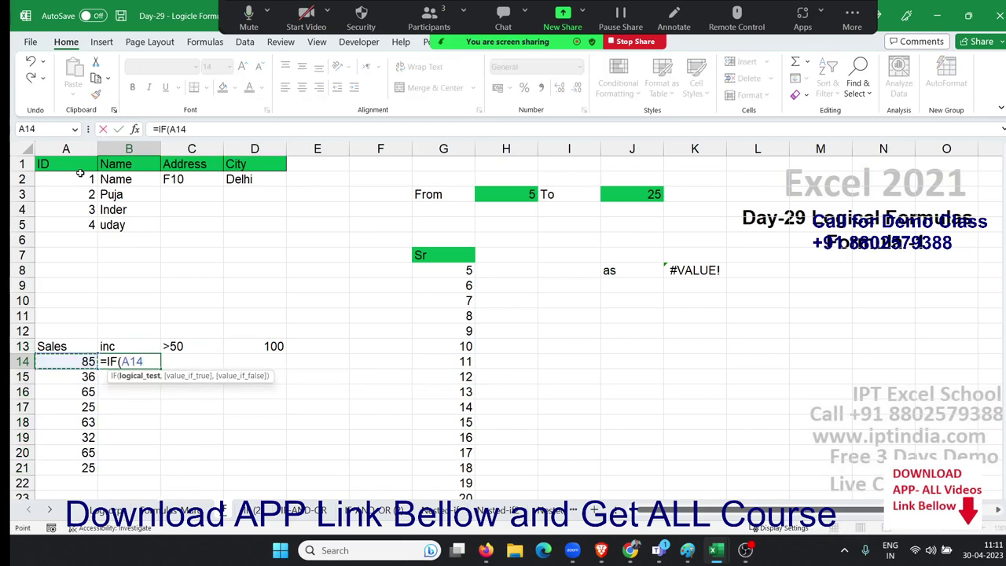
pyautogui.write('>')
pyautogui.write('50,')
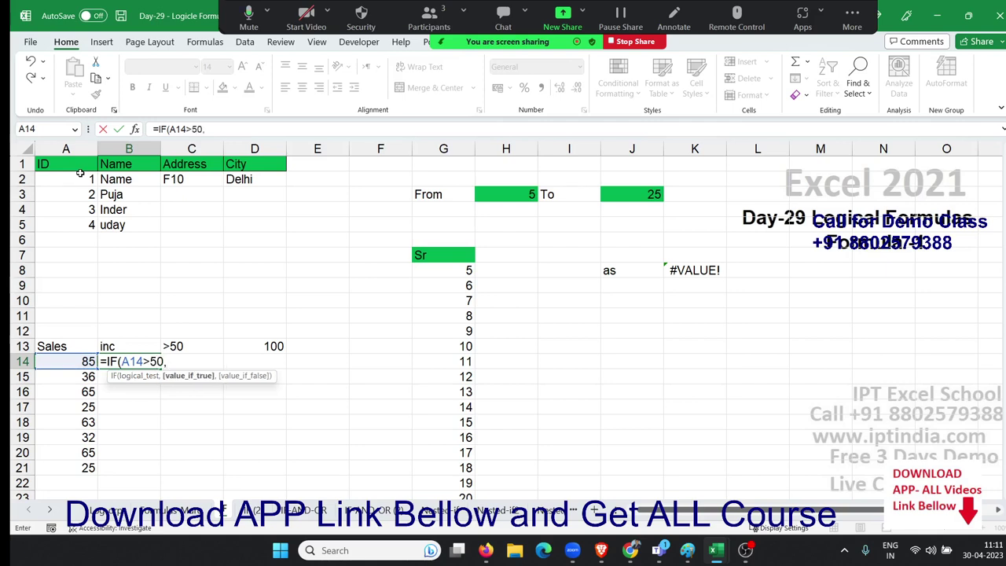
pyautogui.write('100')
pyautogui.press('Return')
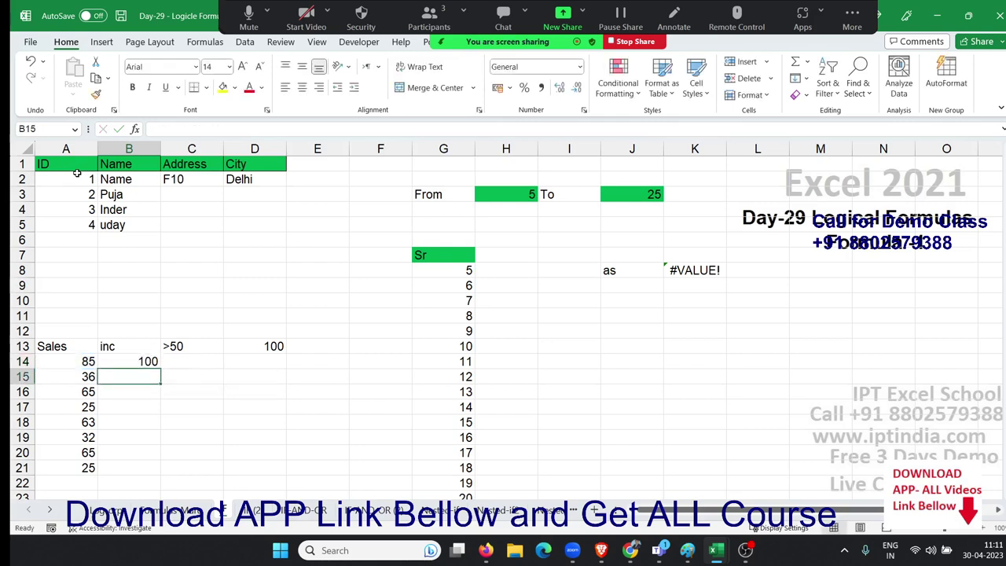
pyautogui.press('Up')
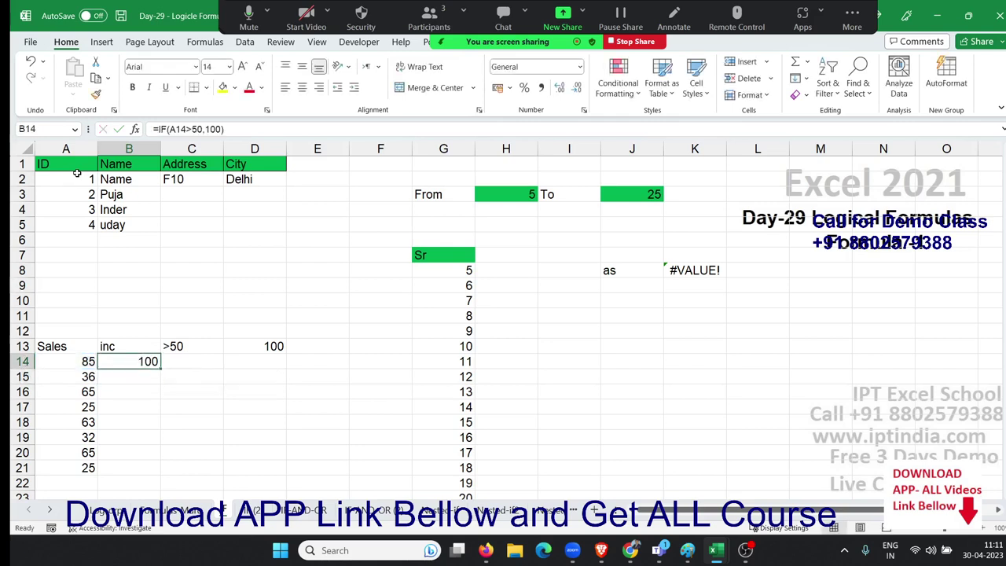
# Fill the B14 IF formula down to B21 and check the copied formula in B15.
pyautogui.hotkey('shift', 'Down')
pyautogui.hotkey('shift', 'Down')
pyautogui.hotkey('shift', 'Down')
pyautogui.hotkey('shift', 'Down')
pyautogui.hotkey('shift', 'Down')
pyautogui.hotkey('shift', 'Down')
pyautogui.hotkey('shift', 'Down')
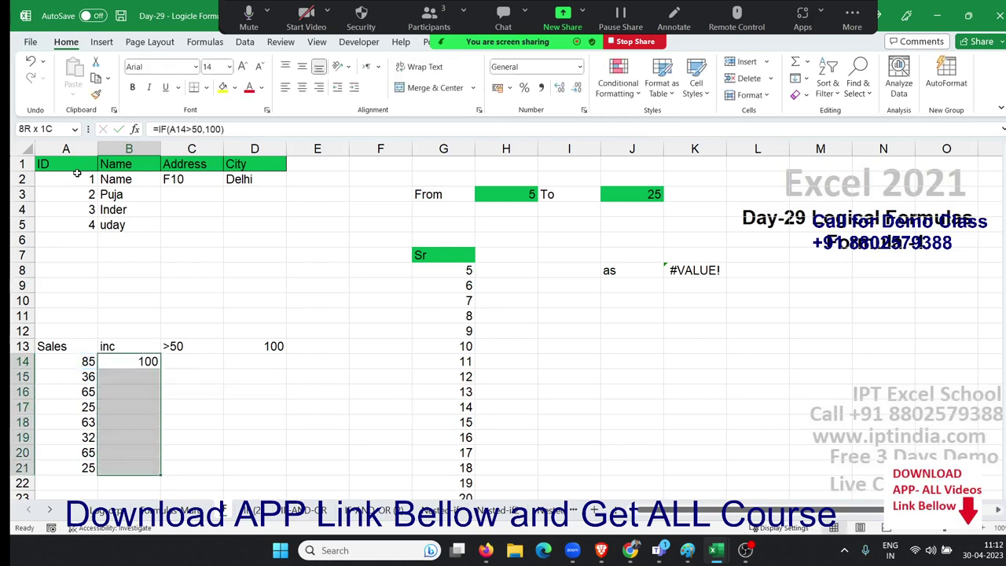
pyautogui.hotkey('ctrl', 'd')
pyautogui.press('Down')
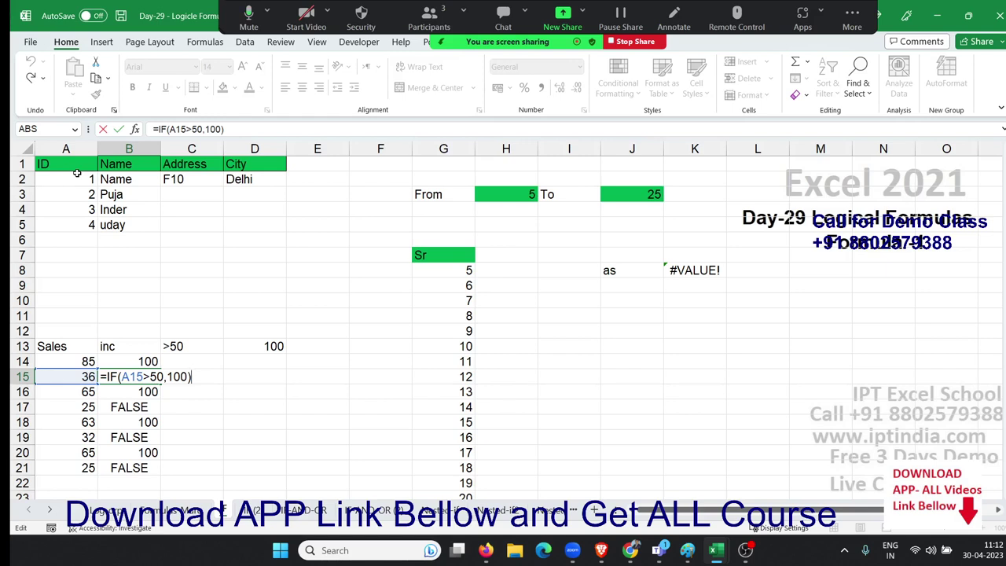
pyautogui.press('Return')
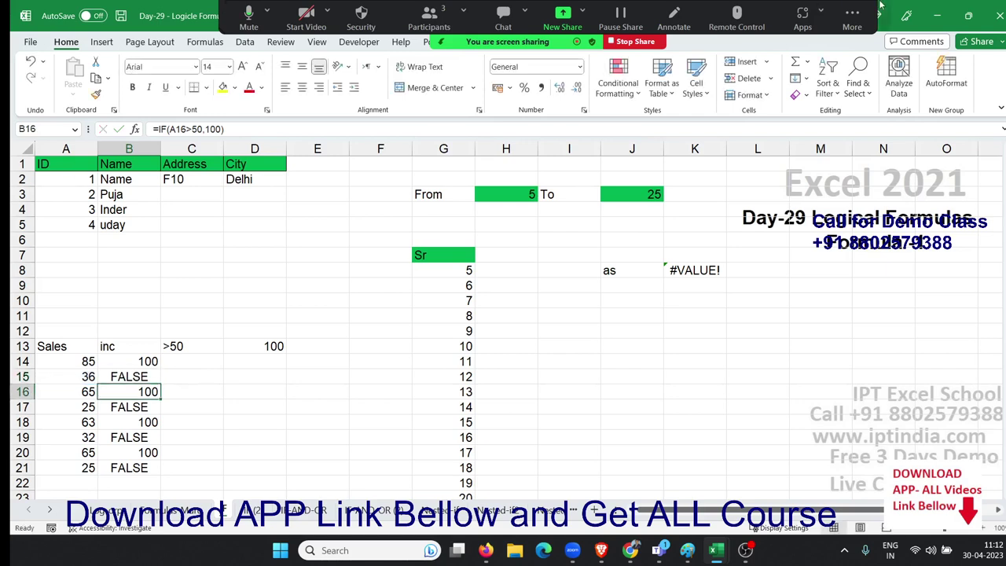
pyautogui.press('Up')
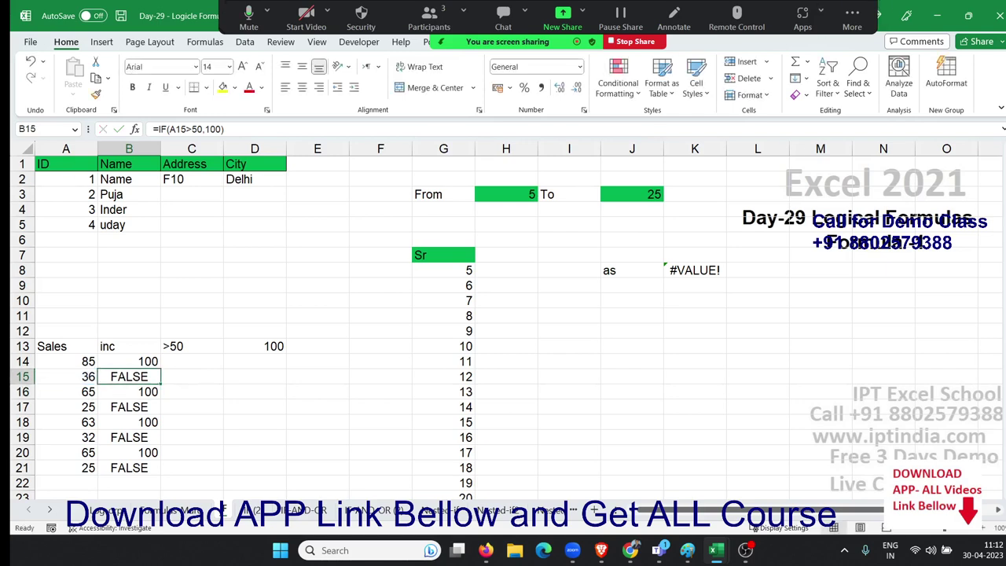
pyautogui.hotkey('alt', 'Tab')
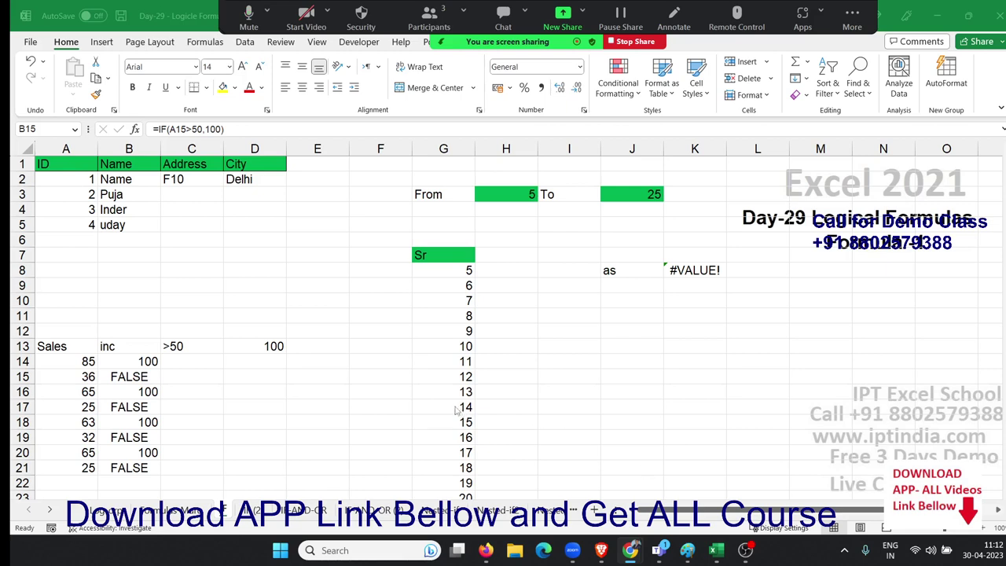
pyautogui.click(152, 362)
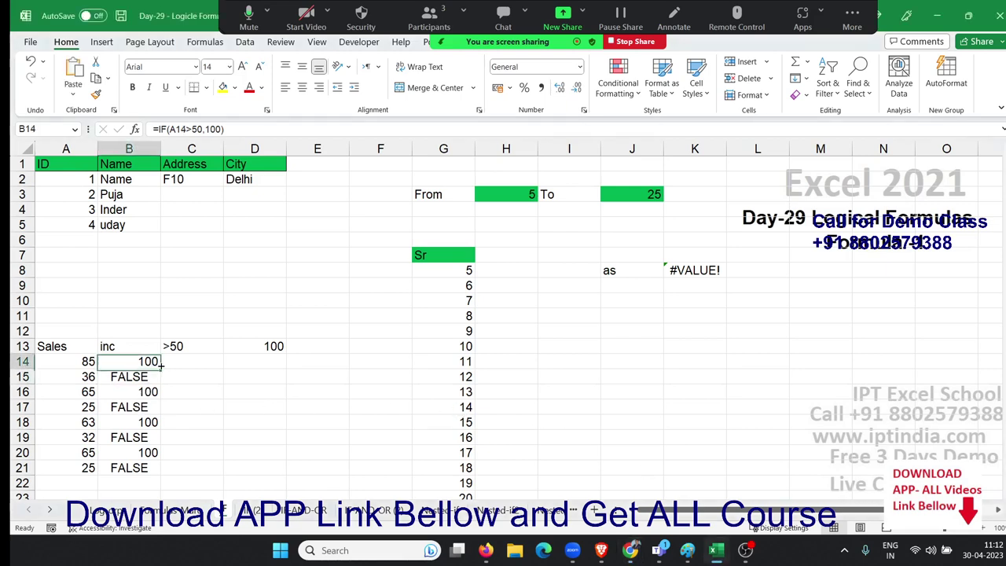
pyautogui.doubleClick(152, 362)
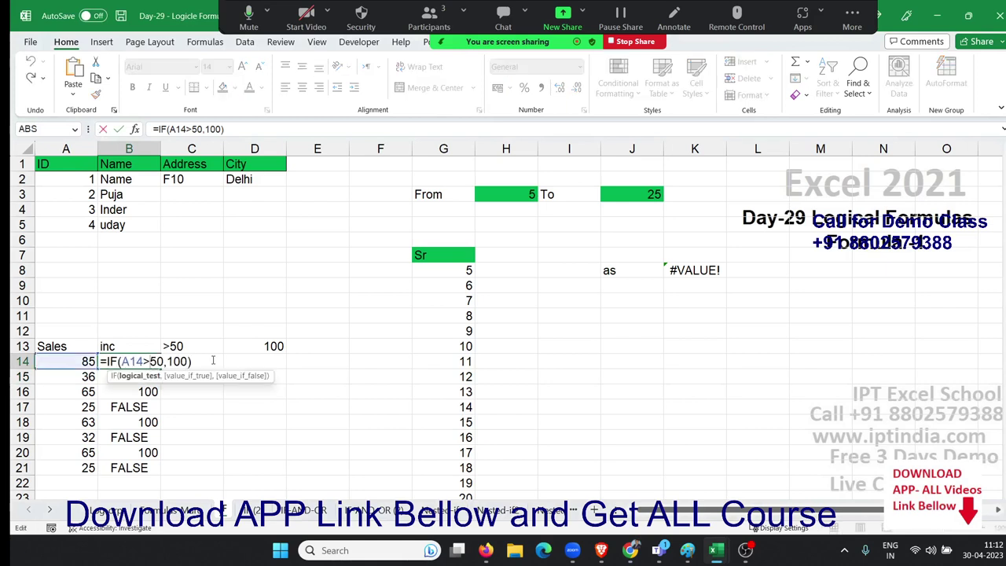
pyautogui.press('Right')
pyautogui.press('Right')
pyautogui.press('Right')
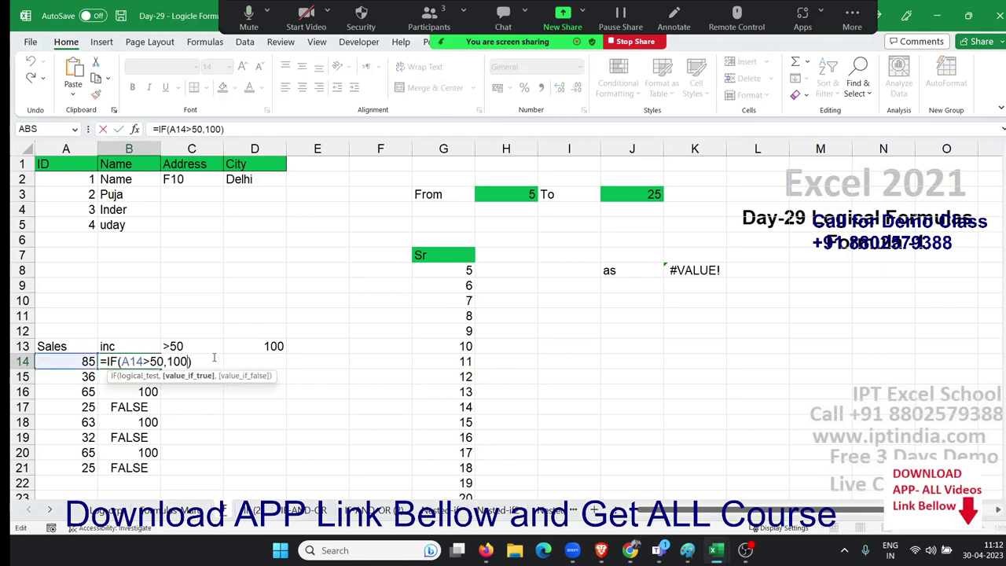
pyautogui.write(',')
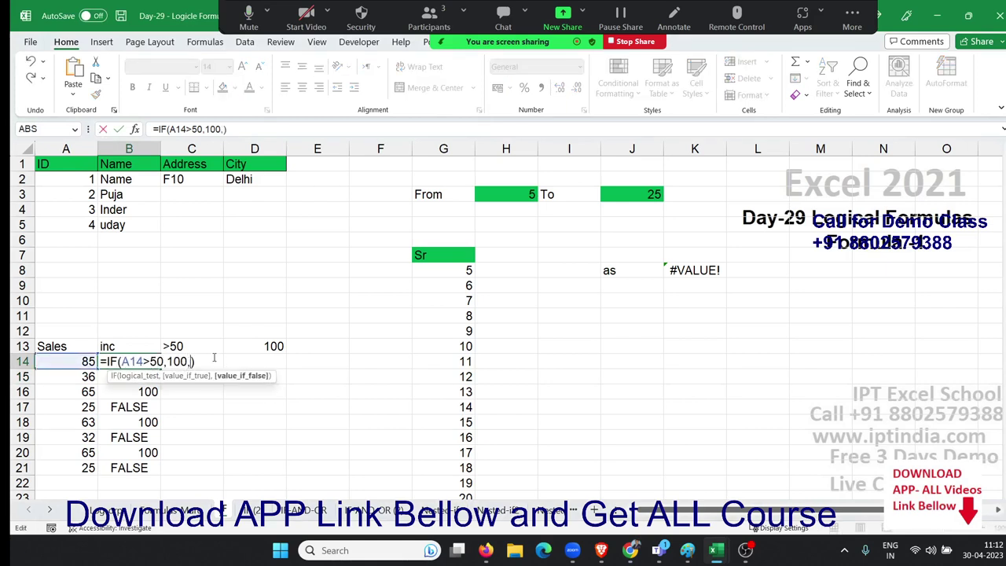
pyautogui.write('0')
pyautogui.press('Return')
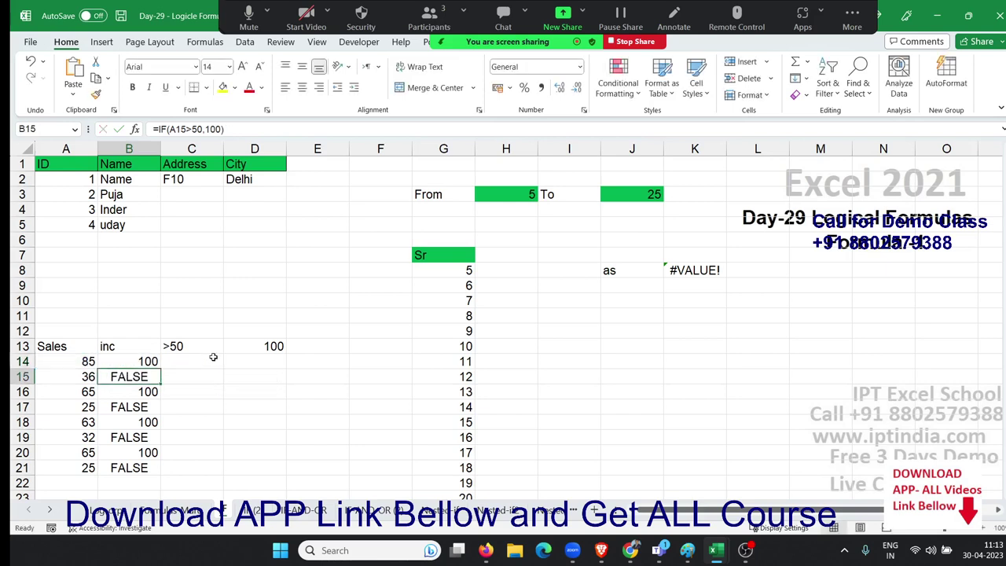
pyautogui.press('Up')
pyautogui.hotkey('ctrl', 'shift', 'Down')
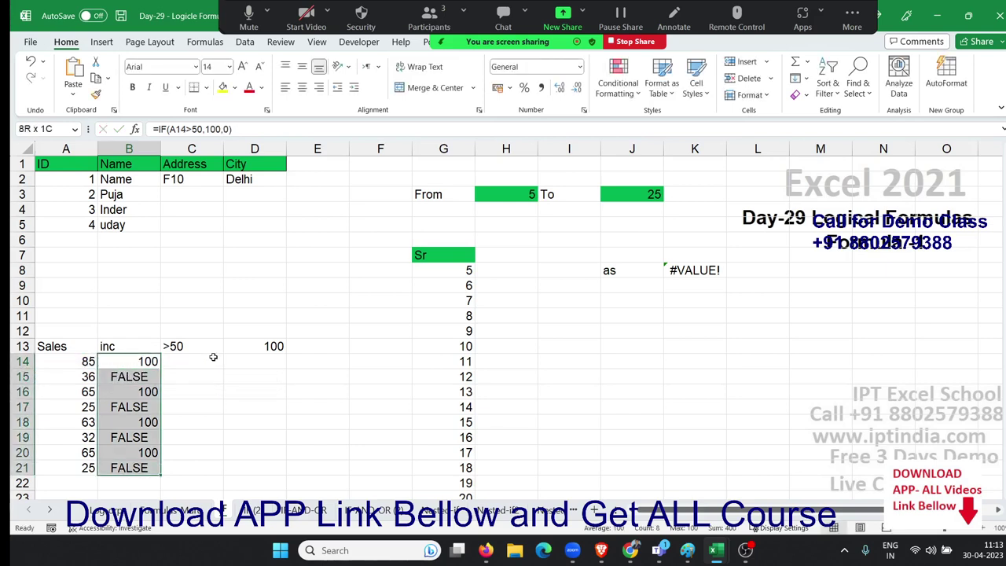
pyautogui.hotkey('ctrl', 'd')
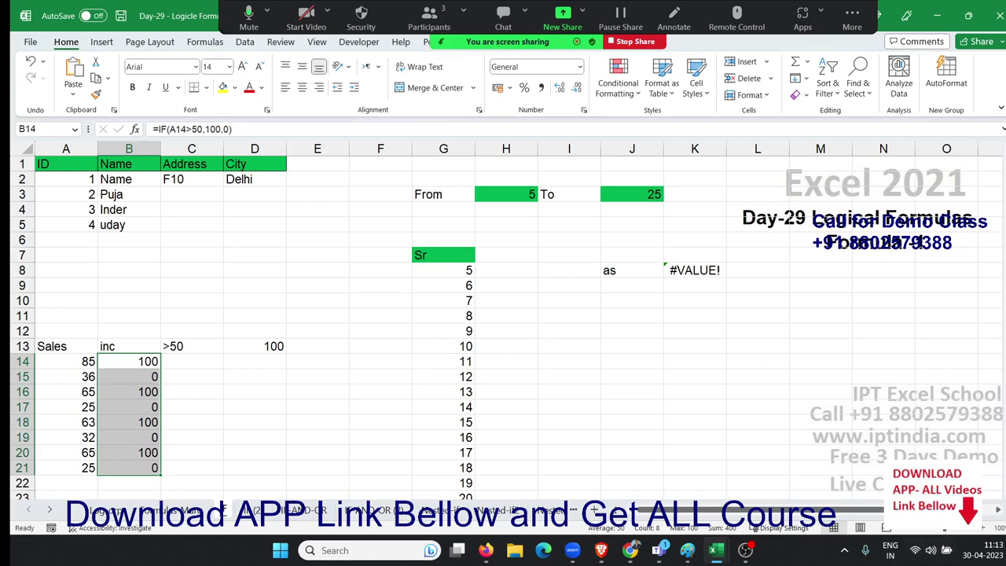
pyautogui.hotkey('alt', 'Tab')
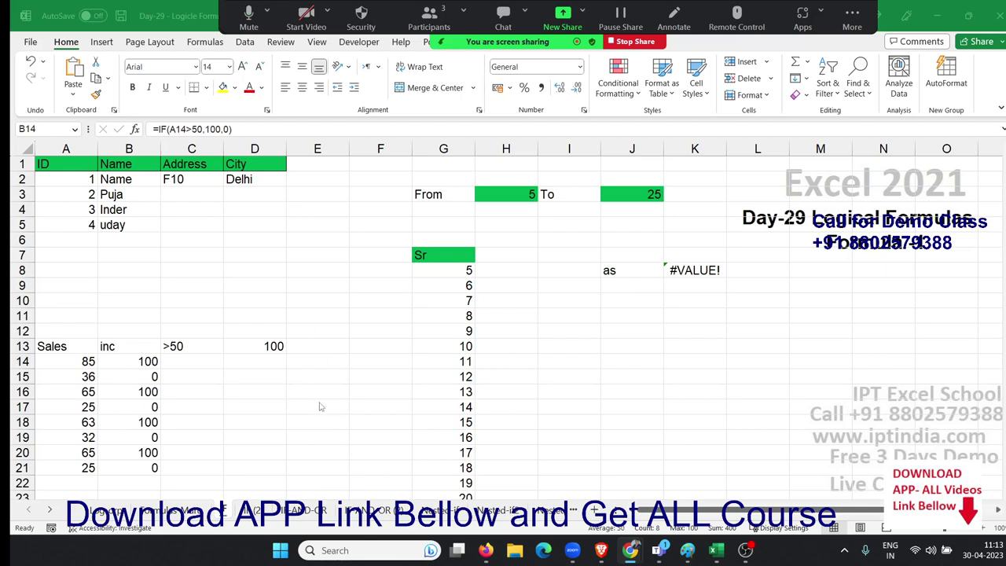
pyautogui.hotkey('alt', 'Tab')
# Clear the old 5–25 serial list under Sr from G8 and dismiss the waiting-room notification.
pyautogui.click(490, 210)
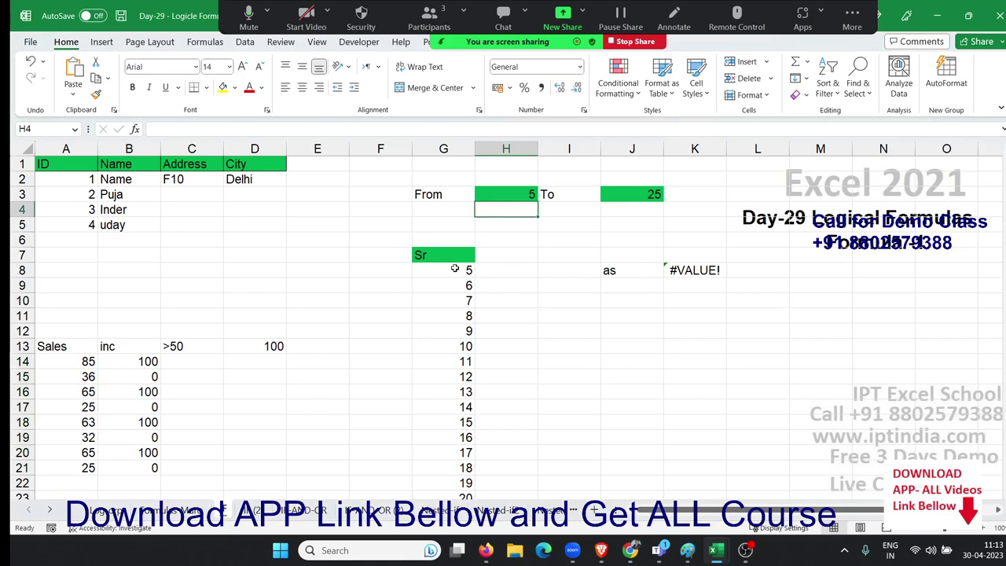
pyautogui.click(455, 268)
pyautogui.hotkey('ctrl', 'shift', 'Down')
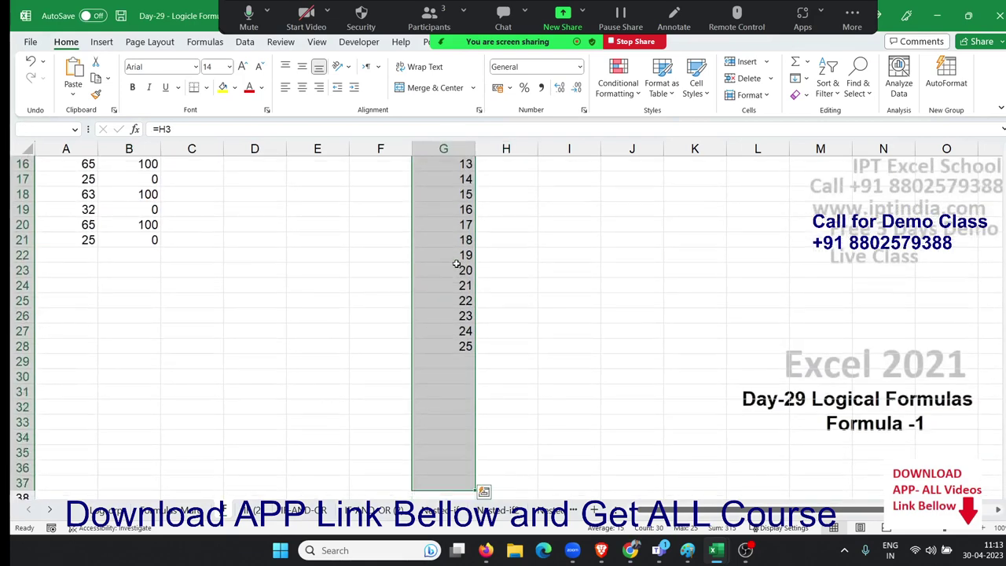
pyautogui.hotkey('ctrl', 'z')
pyautogui.press('Up')
pyautogui.press('Up')
pyautogui.press('Up')
pyautogui.press('Up')
pyautogui.press('Right')
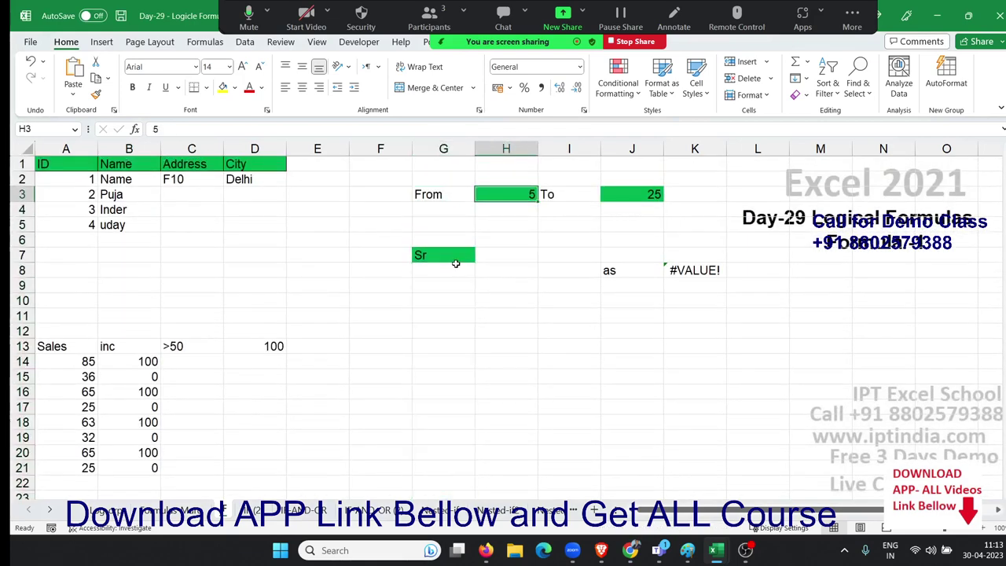
pyautogui.press('Right')
pyautogui.press('Right')
pyautogui.press('Right')
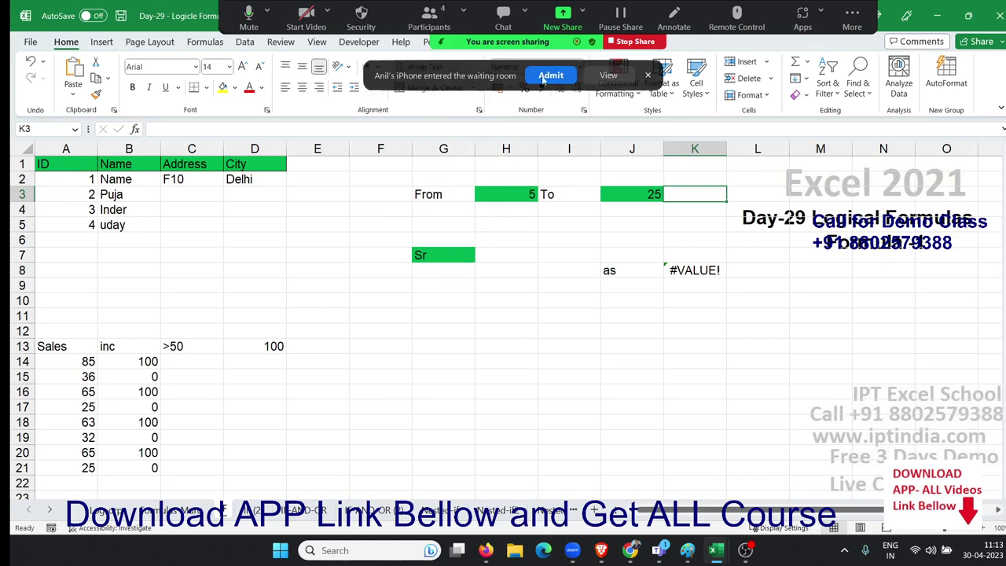
pyautogui.click(543, 76)
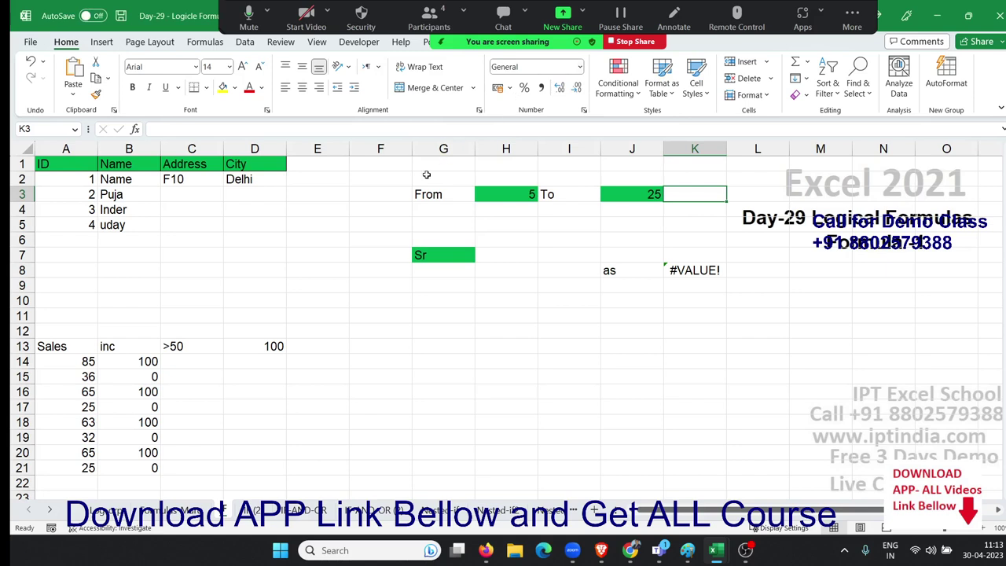
pyautogui.click(418, 276)
# Set G8 to =H3 so the Sr list starts at the From value 5.
pyautogui.write('=')
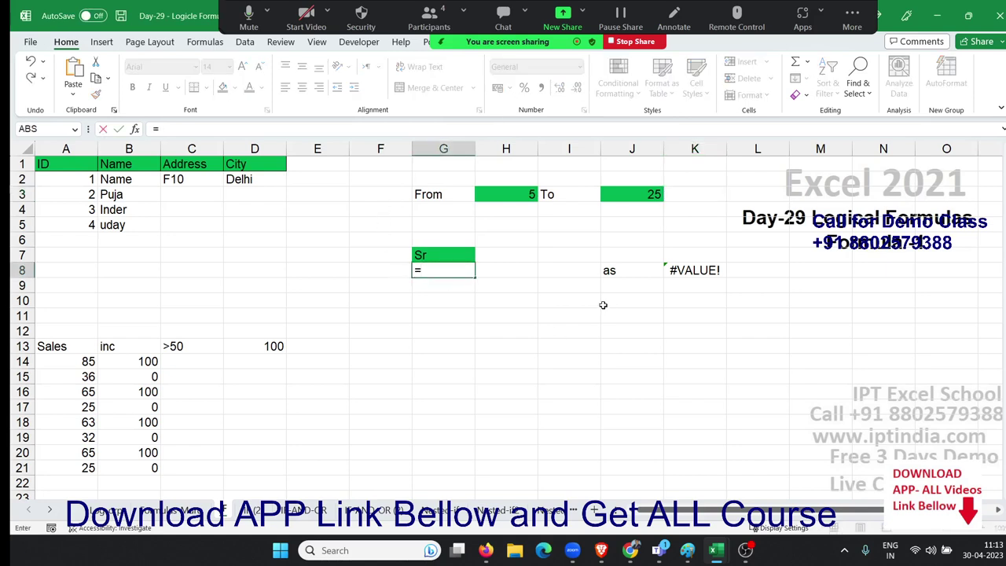
pyautogui.click(535, 195)
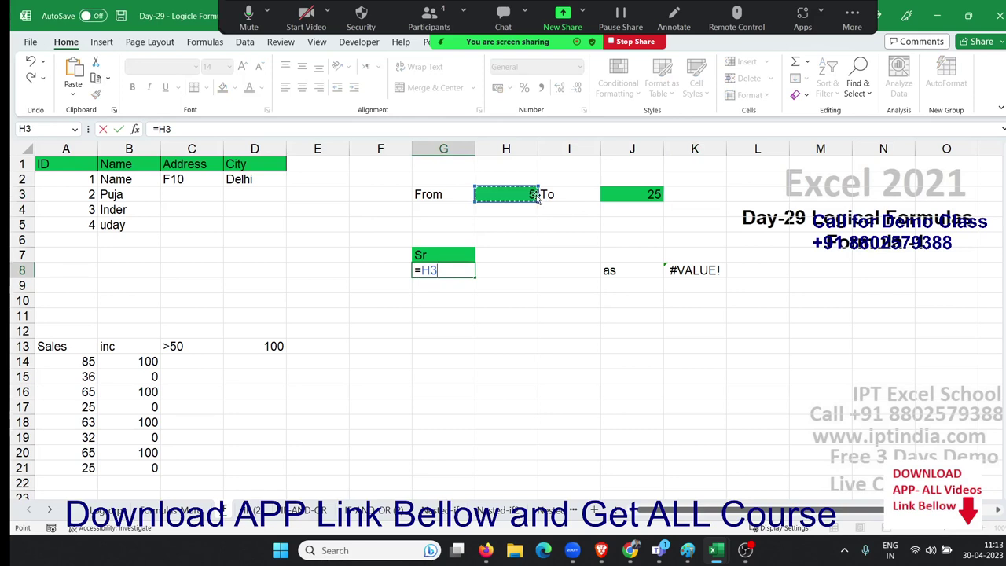
pyautogui.press('Return')
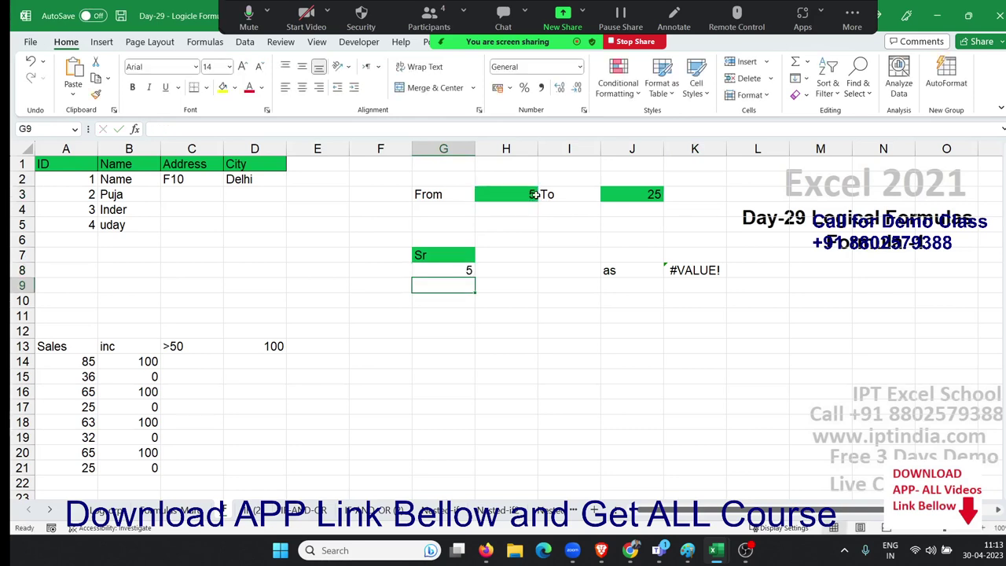
pyautogui.write('=')
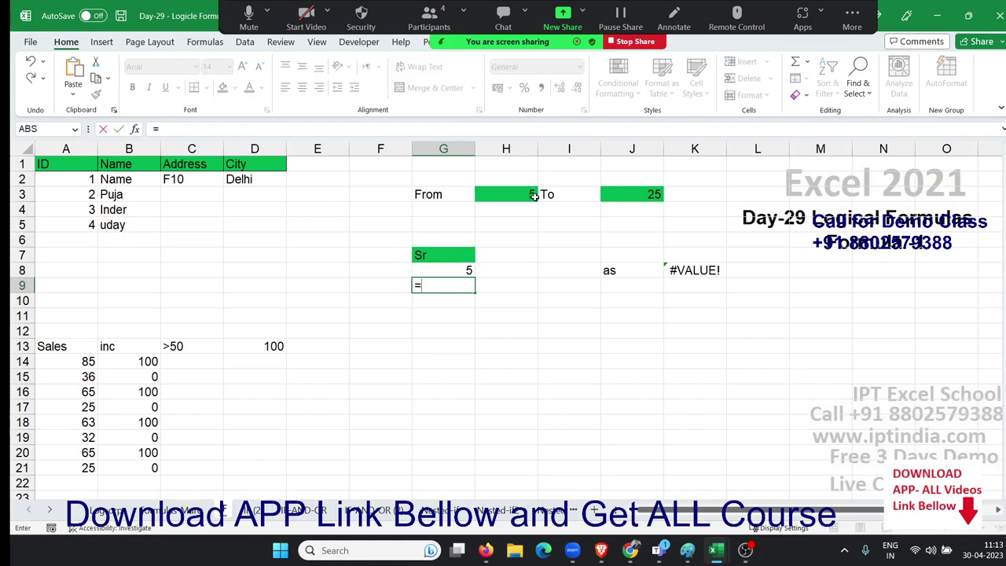
pyautogui.write('if')
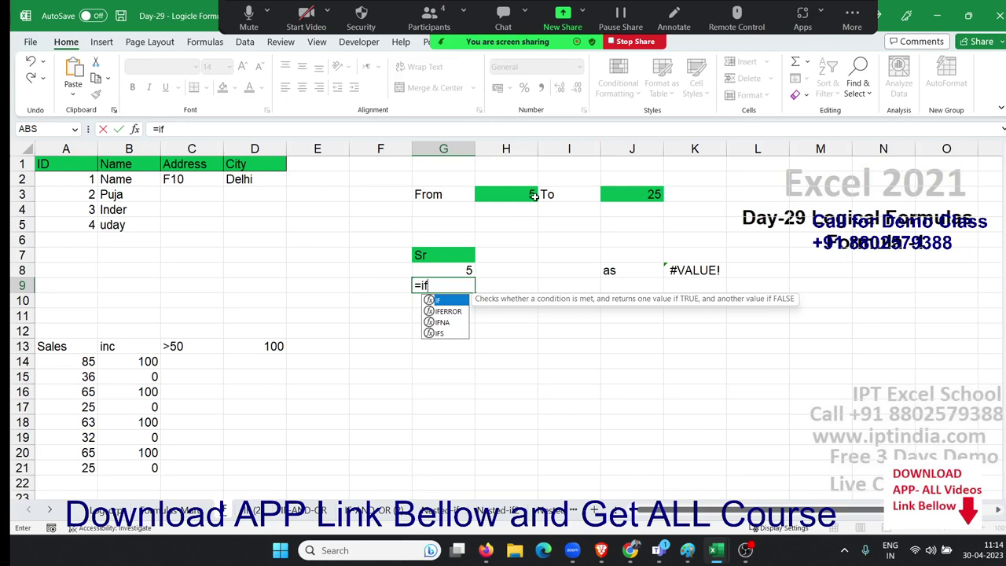
# Build =IF(G8+1>J3,"",G8+1) in G9 using the G8 and J3 references.
pyautogui.press('Tab')
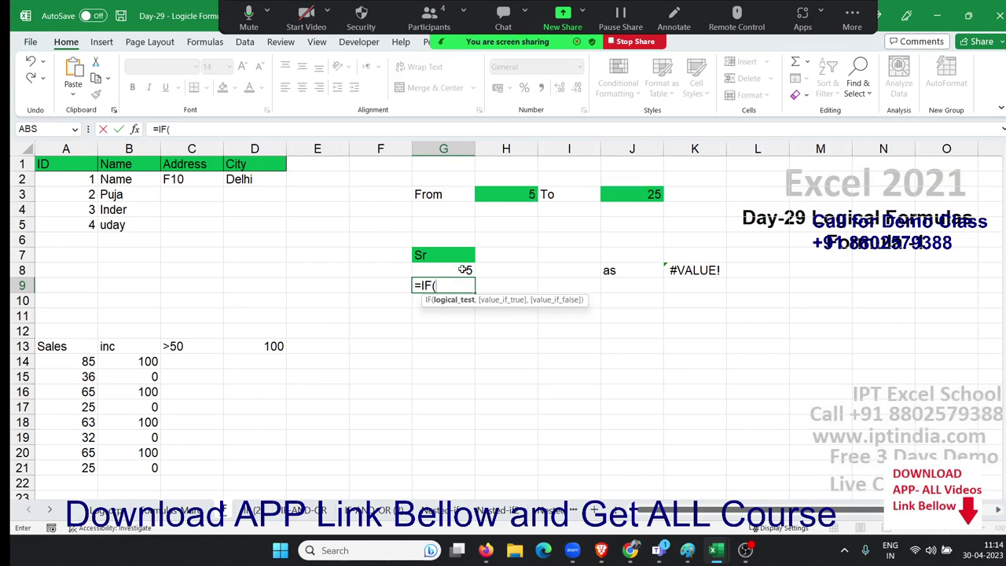
pyautogui.click(464, 270)
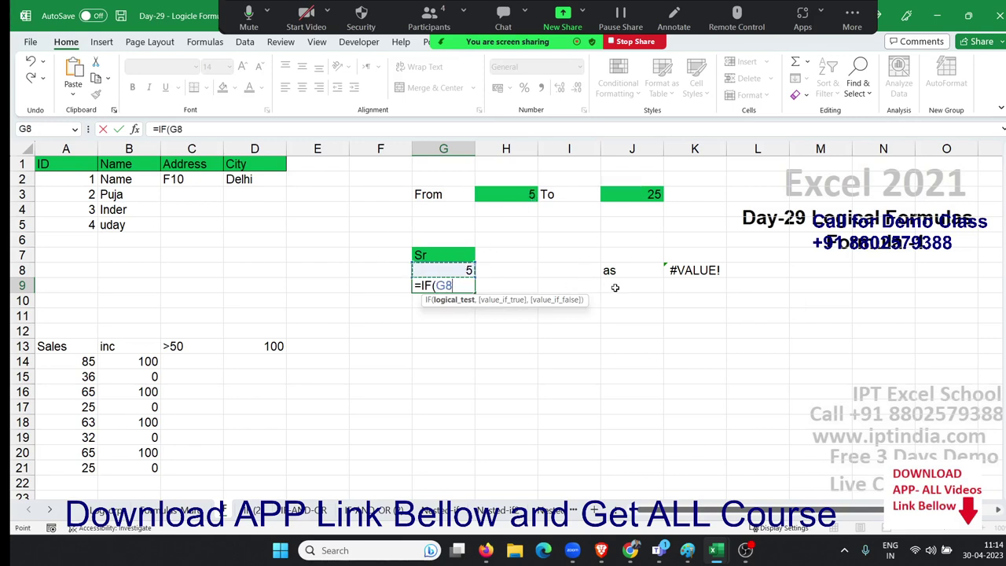
pyautogui.write('>')
pyautogui.press('BackSpace')
pyautogui.write('+')
pyautogui.write('1')
pyautogui.write('>')
pyautogui.click(626, 197)
pyautogui.write(',')
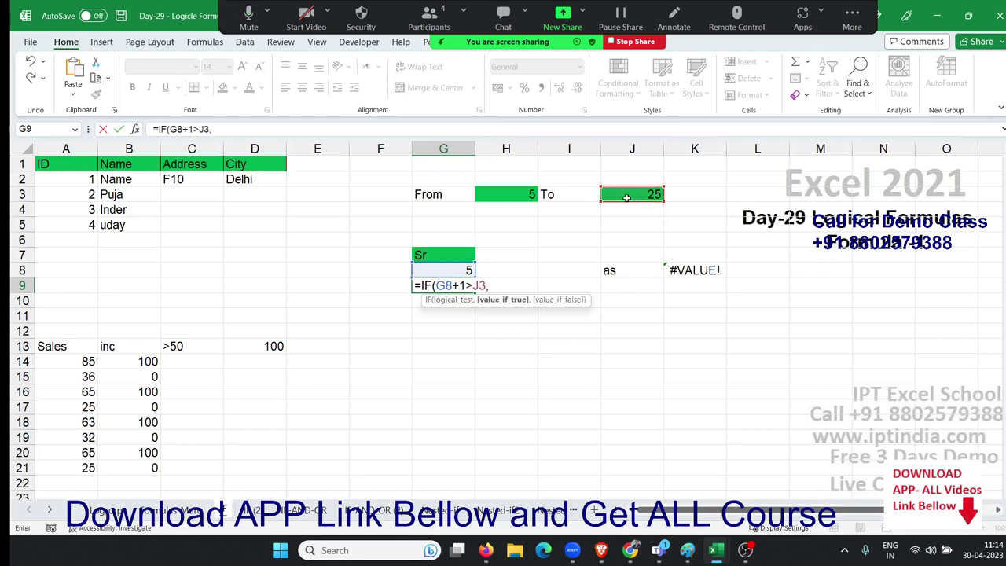
pyautogui.write('""')
pyautogui.write(',')
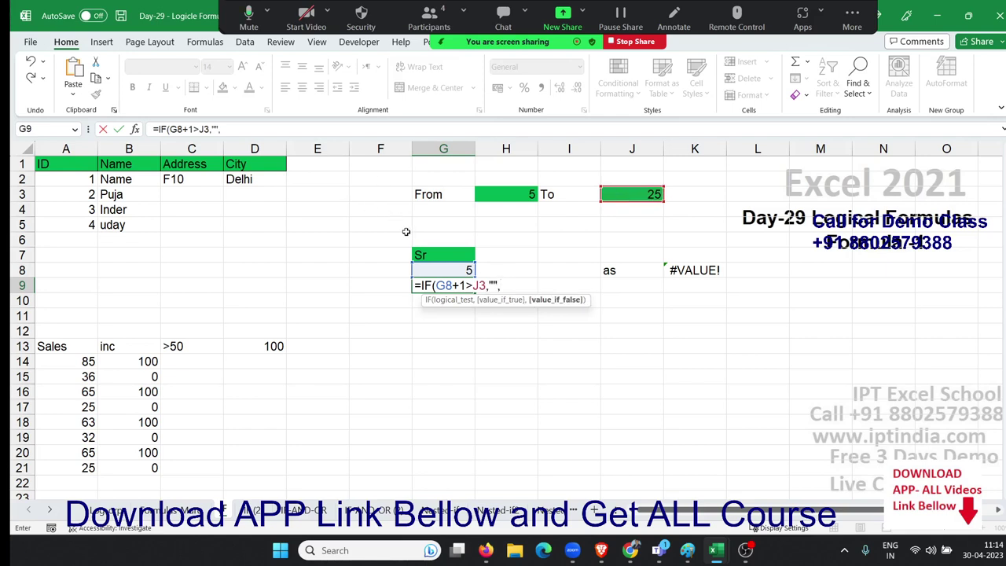
pyautogui.click(423, 271)
pyautogui.write('+1')
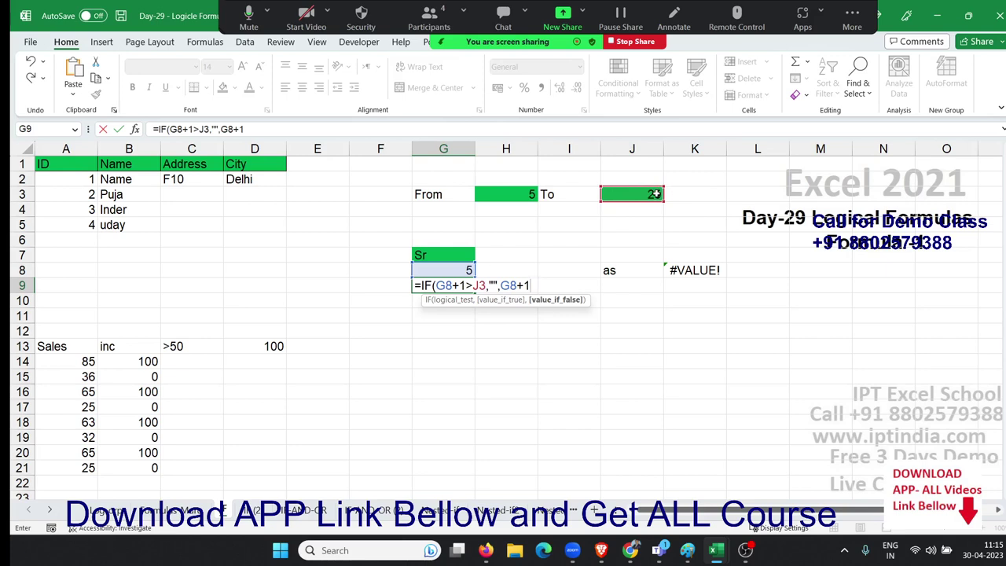
# Lock J3 as $J$3 with F4 and confirm the formula so G9 shows 6.
pyautogui.click(497, 285)
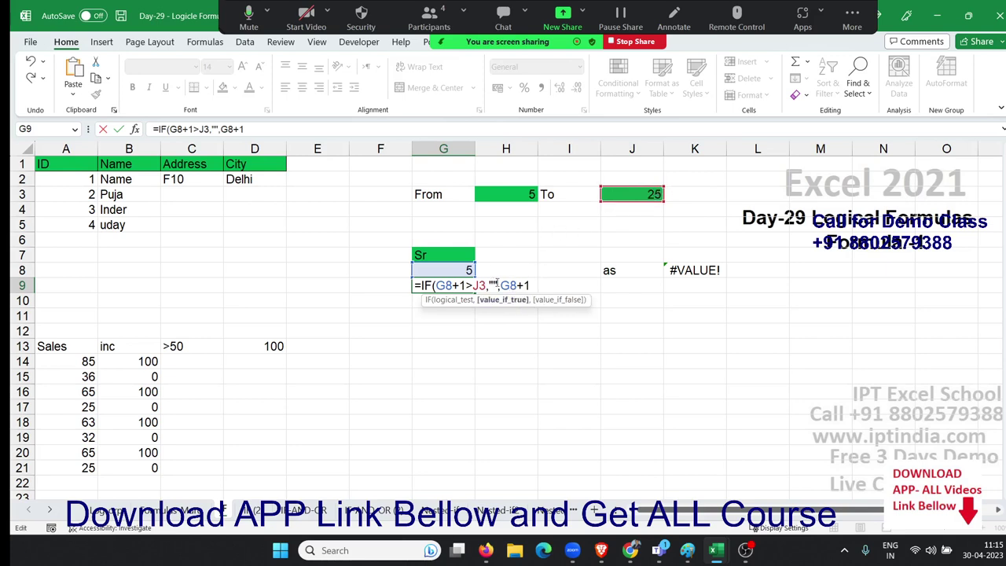
pyautogui.click(516, 285)
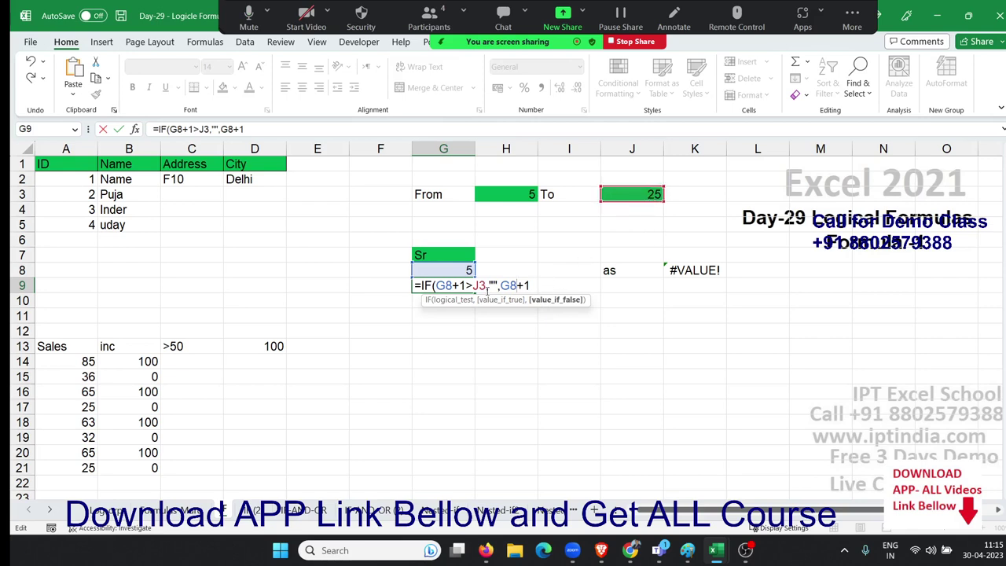
pyautogui.click(477, 286)
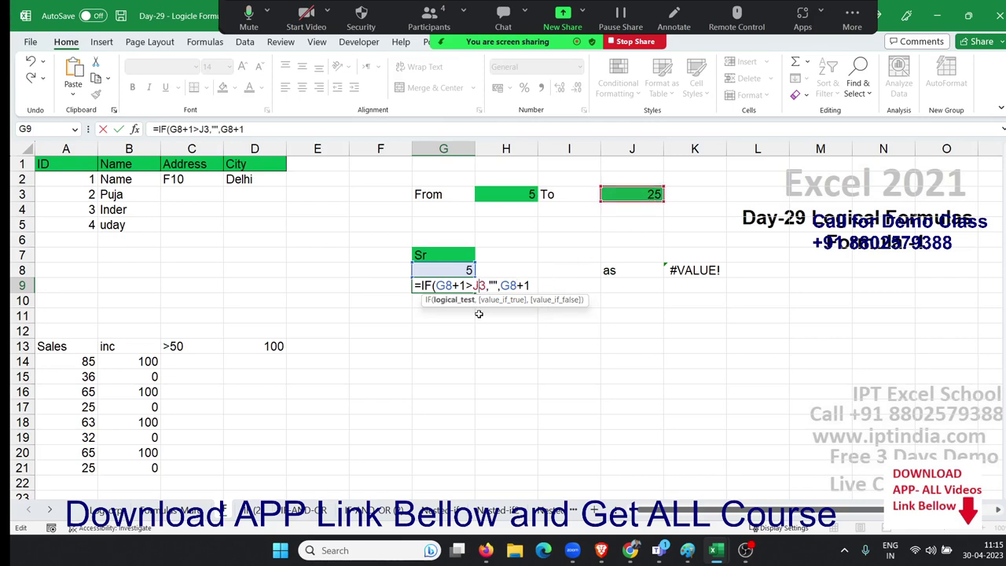
pyautogui.press('F4')
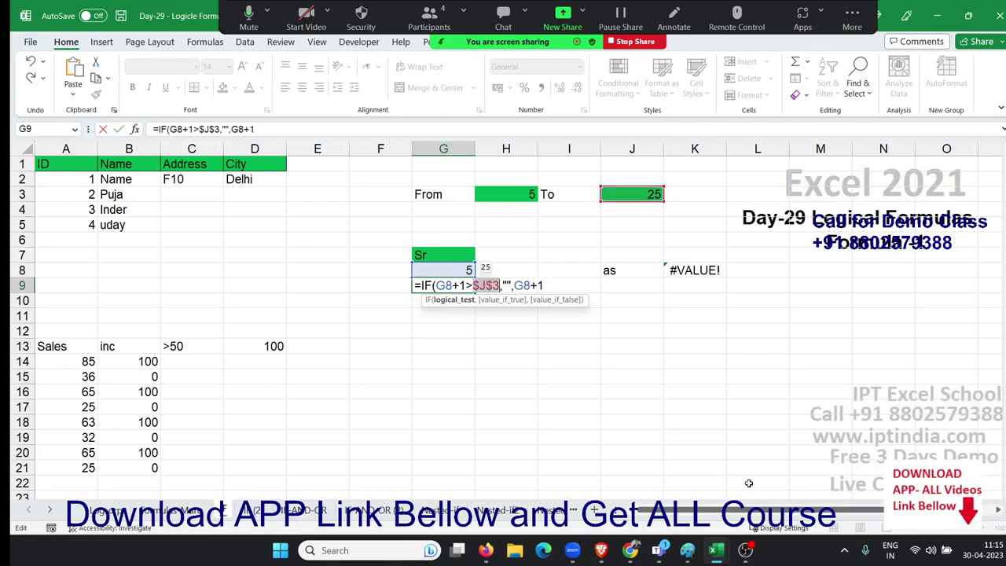
pyautogui.press('Return')
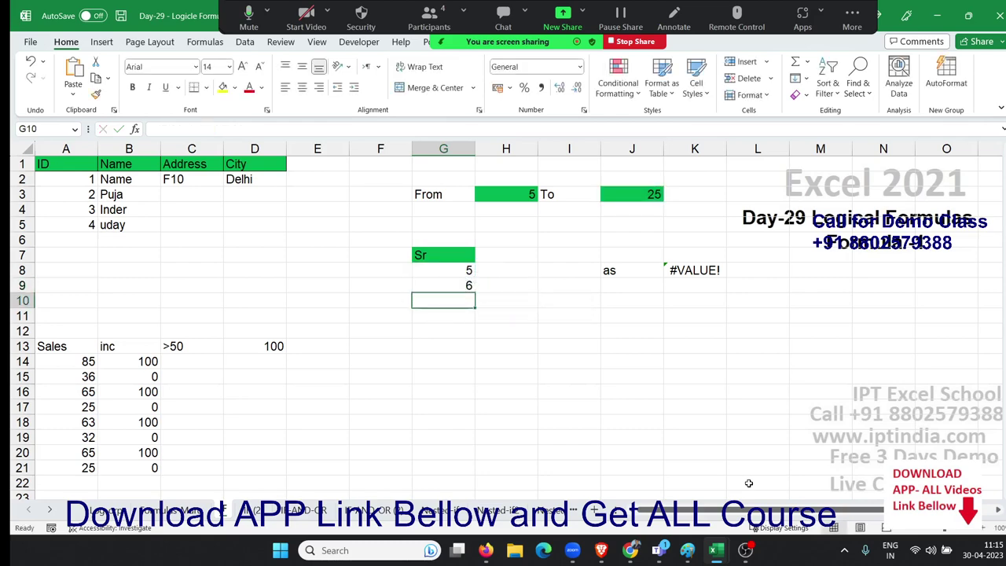
pyautogui.press('Up')
pyautogui.hotkey('shift', 'Down')
pyautogui.hotkey('shift', 'Down')
pyautogui.hotkey('shift', 'Down')
pyautogui.hotkey('shift', 'Down')
pyautogui.hotkey('shift', 'Down')
pyautogui.hotkey('shift', 'Down')
pyautogui.hotkey('shift', 'Down')
pyautogui.hotkey('shift', 'Down')
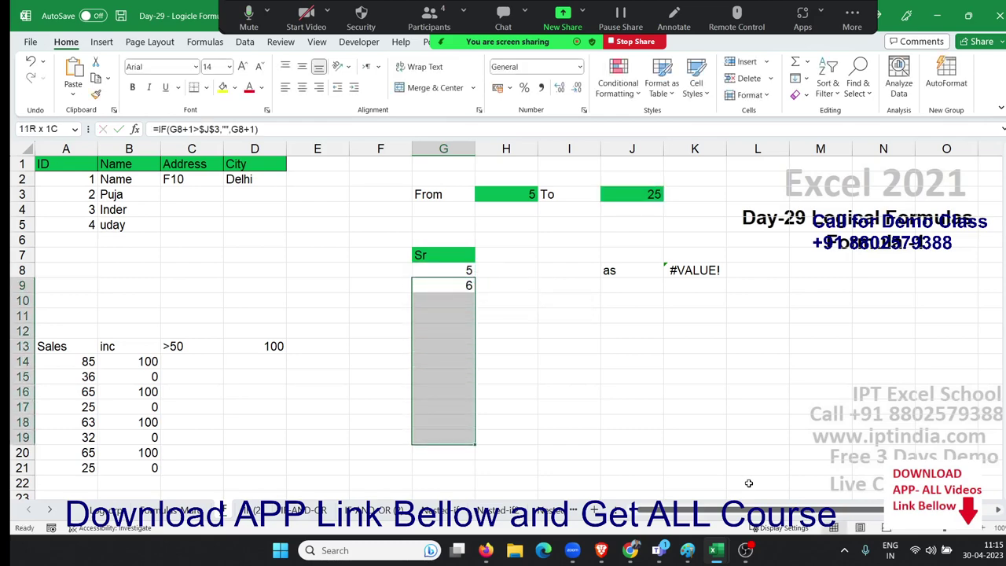
pyautogui.hotkey('shift', 'Down')
pyautogui.hotkey('shift', 'Down')
pyautogui.hotkey('shift', 'Down')
pyautogui.hotkey('shift', 'Down')
pyautogui.hotkey('shift', 'Down')
pyautogui.hotkey('ctrl', 'd')
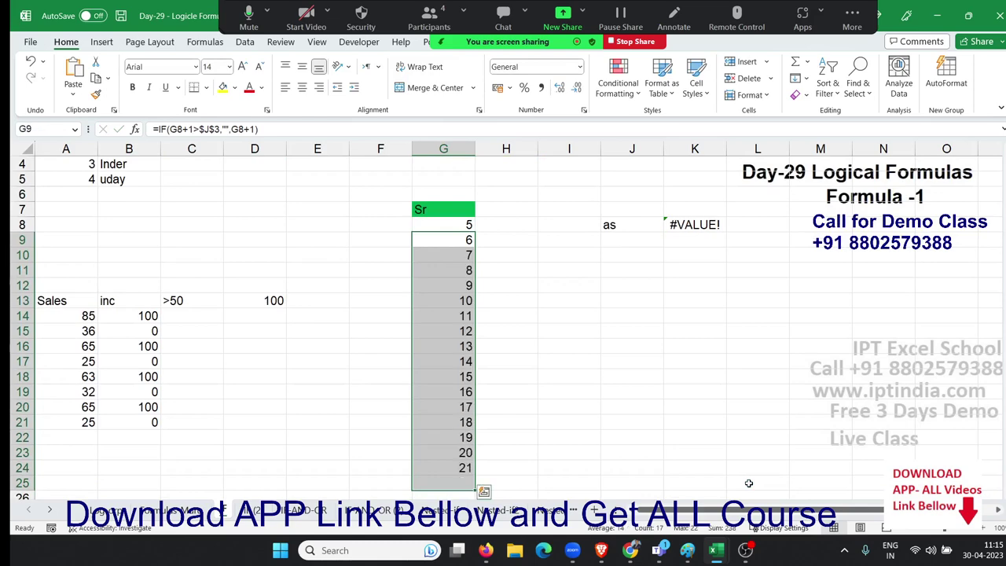
pyautogui.hotkey('ctrl', 'Down')
pyautogui.hotkey('shift', 'Down')
pyautogui.hotkey('shift', 'Down')
pyautogui.hotkey('shift', 'Down')
pyautogui.hotkey('shift', 'Down')
pyautogui.hotkey('shift', 'Down')
pyautogui.hotkey('shift', 'Down')
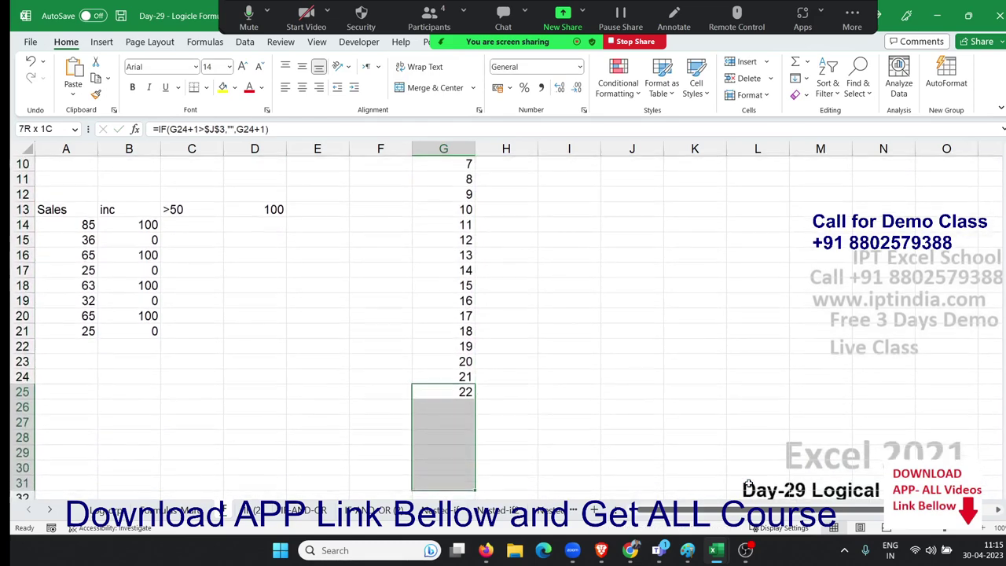
pyautogui.hotkey('shift', 'Down')
pyautogui.hotkey('ctrl', 'd')
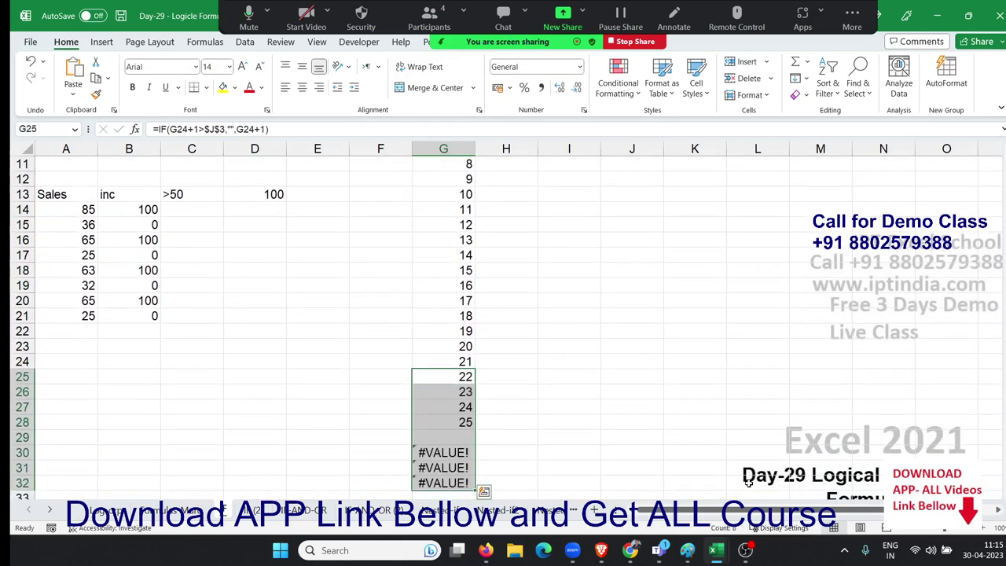
pyautogui.press('Down')
pyautogui.press('Down')
pyautogui.press('Down')
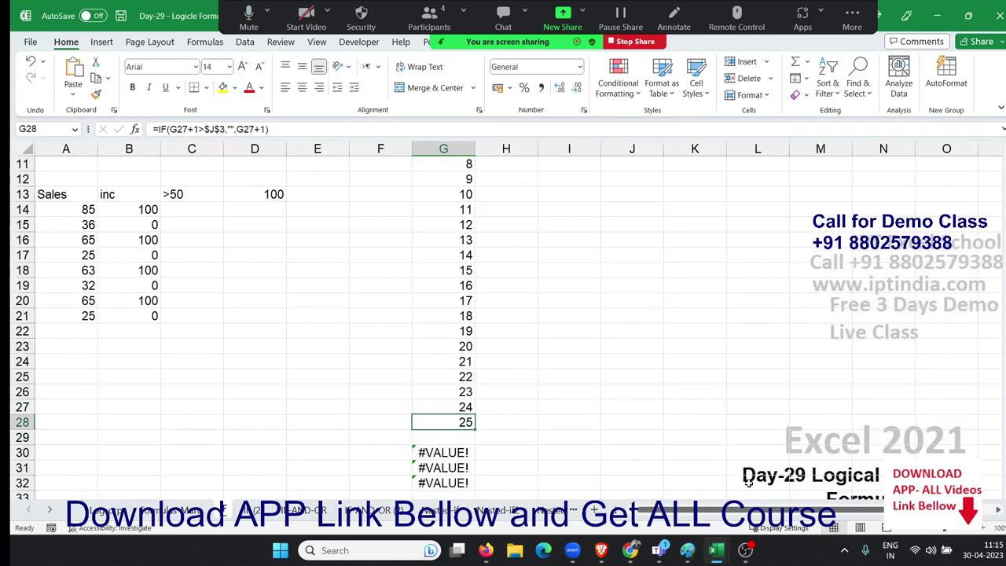
pyautogui.press('Down')
pyautogui.press('Down')
pyautogui.press('Down')
pyautogui.press('Down')
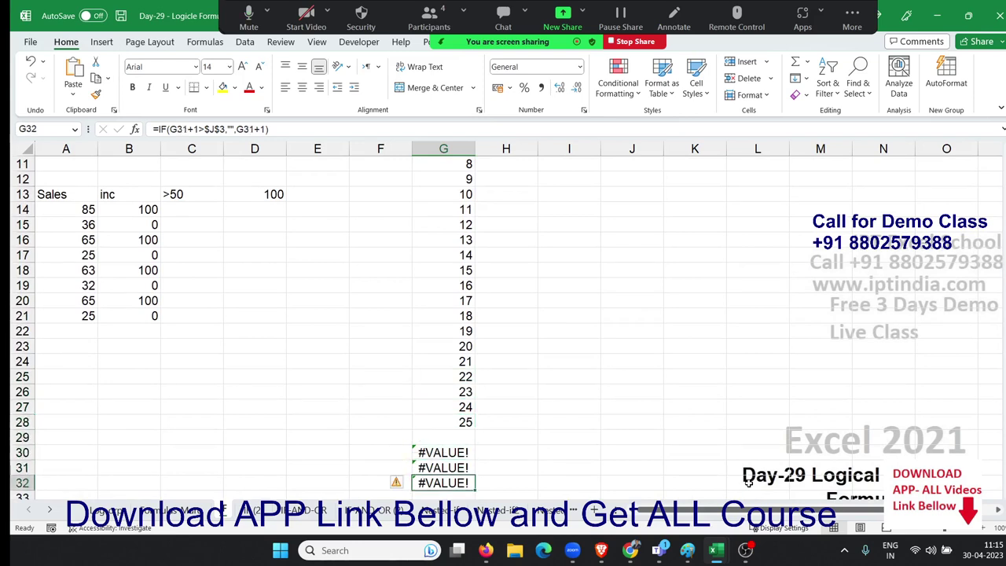
pyautogui.press('Down')
pyautogui.press('Down')
pyautogui.press('Down')
pyautogui.press('Down')
pyautogui.press('Up')
pyautogui.press('Up')
pyautogui.press('Up')
pyautogui.press('Up')
pyautogui.press('Up')
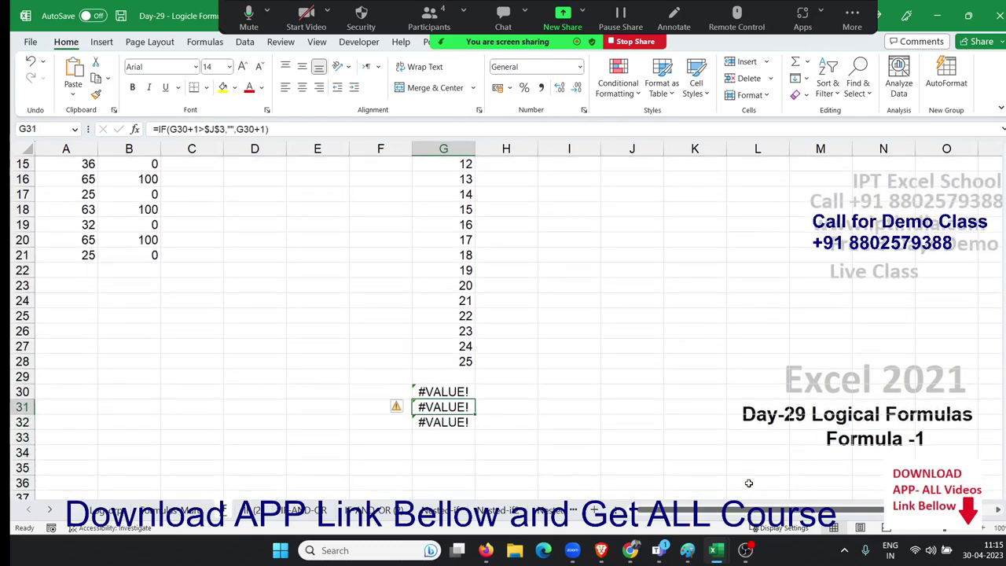
pyautogui.press('Up')
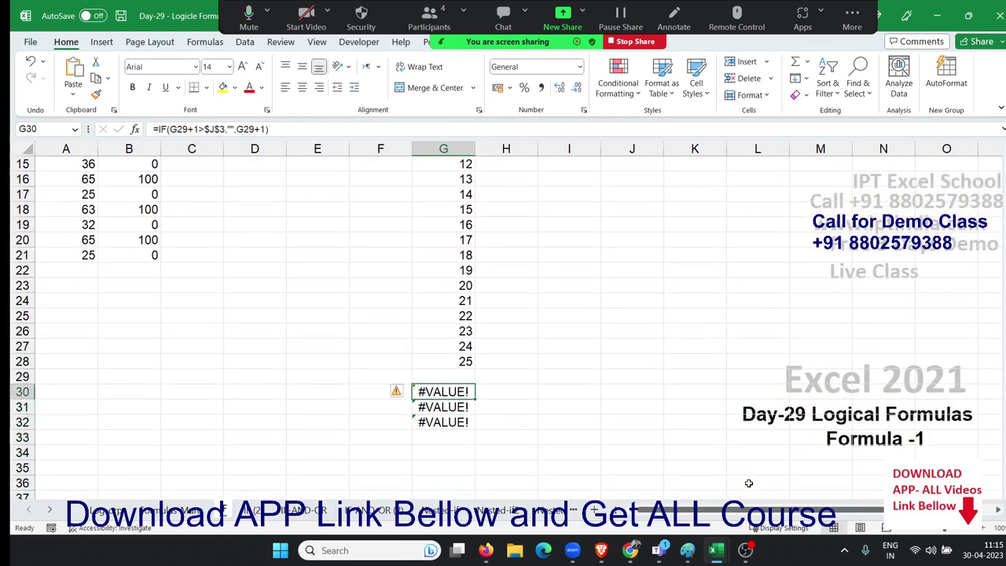
pyautogui.press('Up')
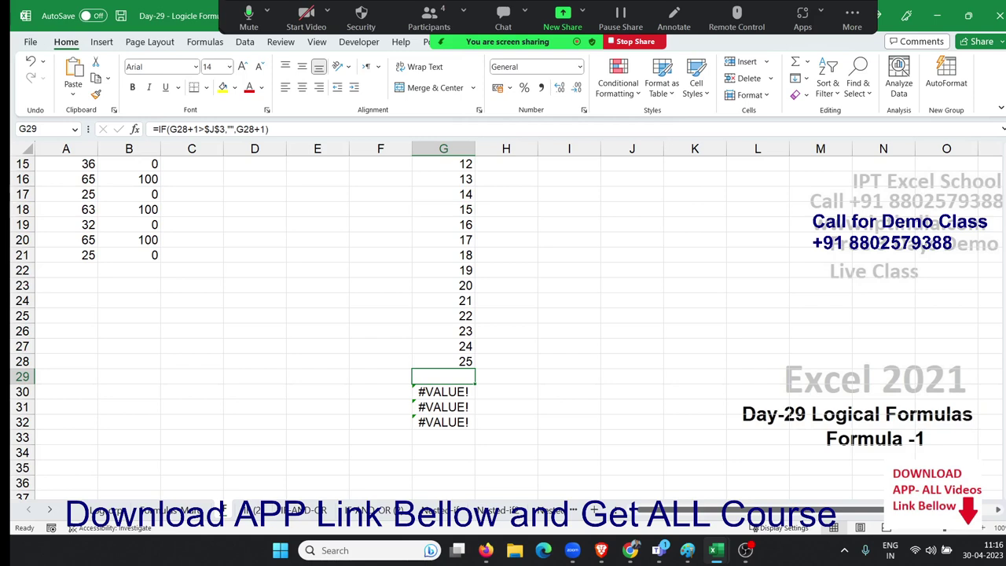
# Switch away from Excel and back, then scroll up to the top of the sheet.
pyautogui.hotkey('alt', 'Tab')
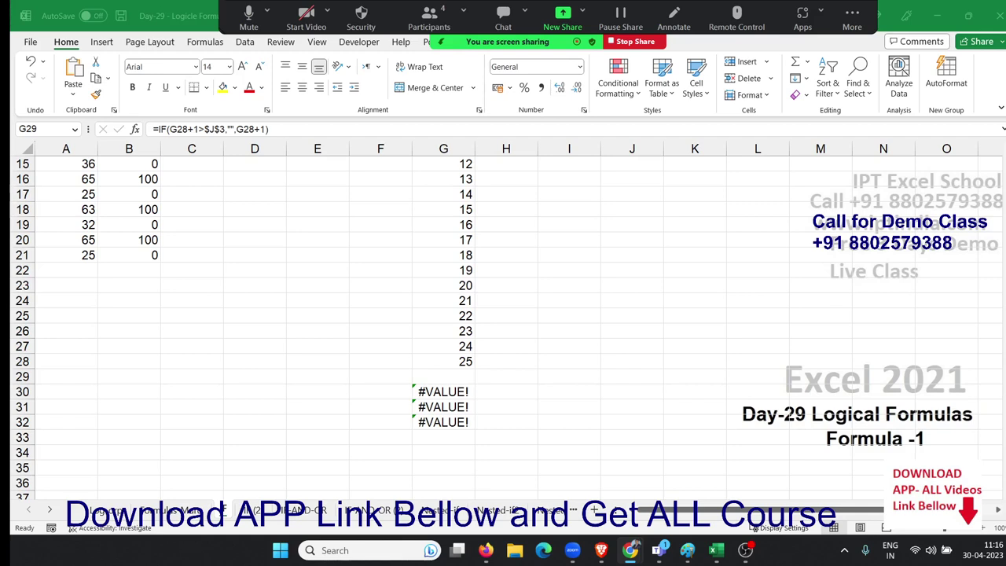
pyautogui.hotkey('alt', 'Tab')
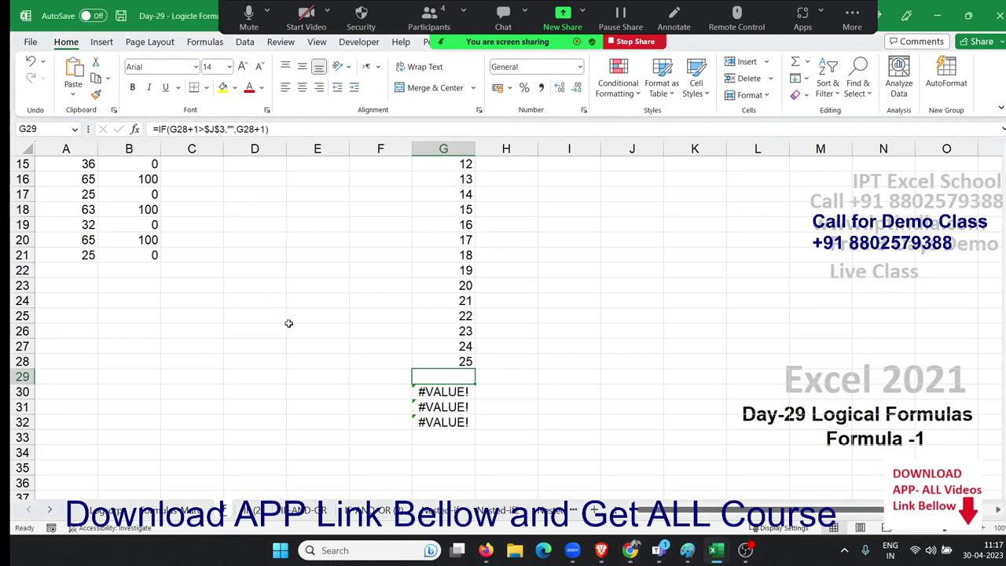
pyautogui.scroll(4, 294, 320)
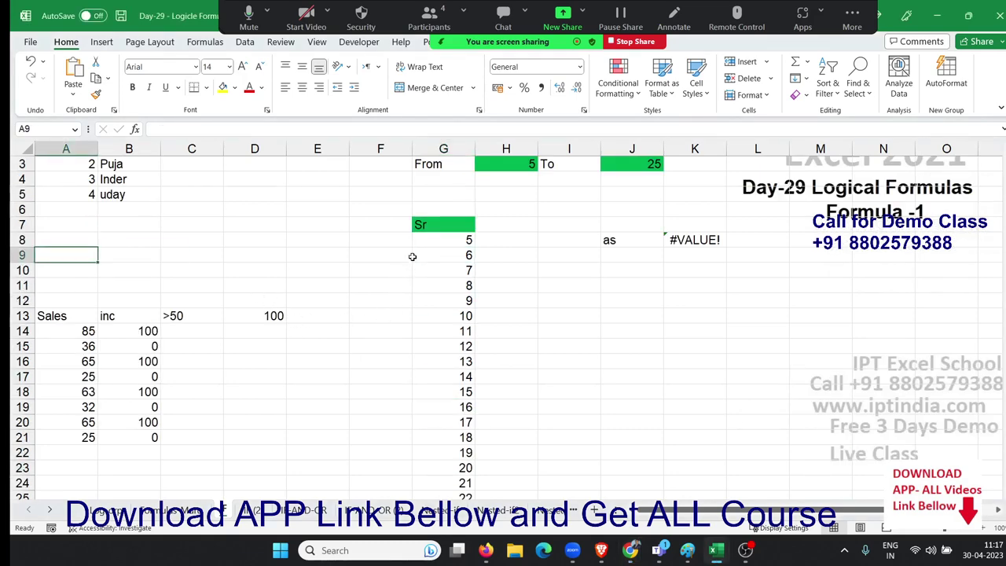
# Rewrite G9 as =IFERROR(IF(G8+1>$J$3,"",G8+1),"") so it still shows 6.
pyautogui.doubleClick(422, 255)
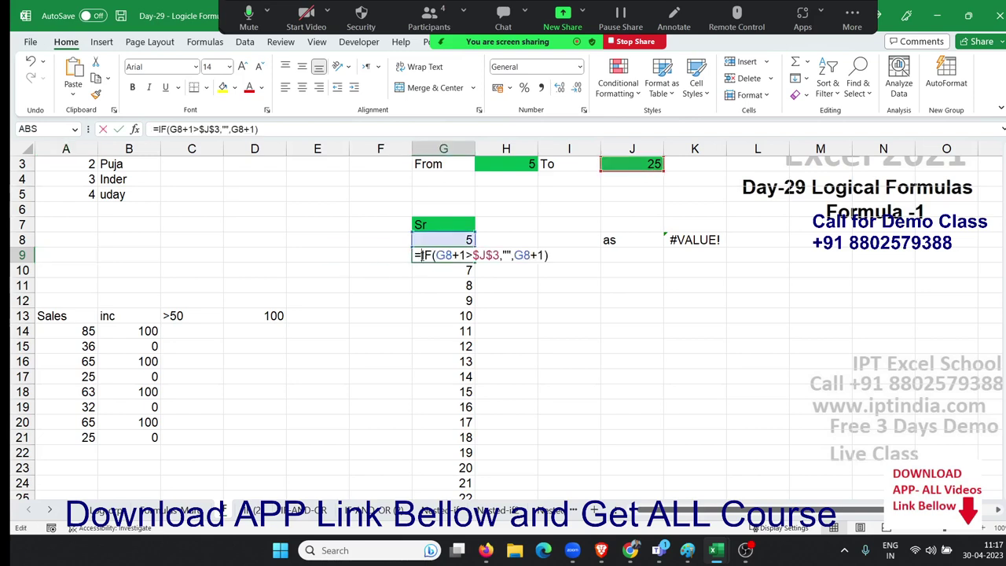
pyautogui.write('i')
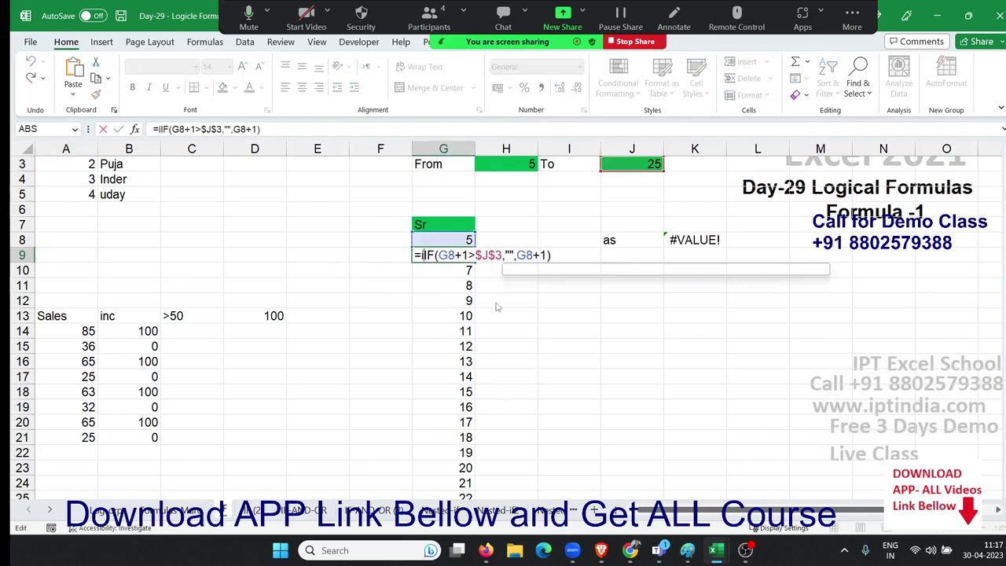
pyautogui.write('f')
pyautogui.press('Down')
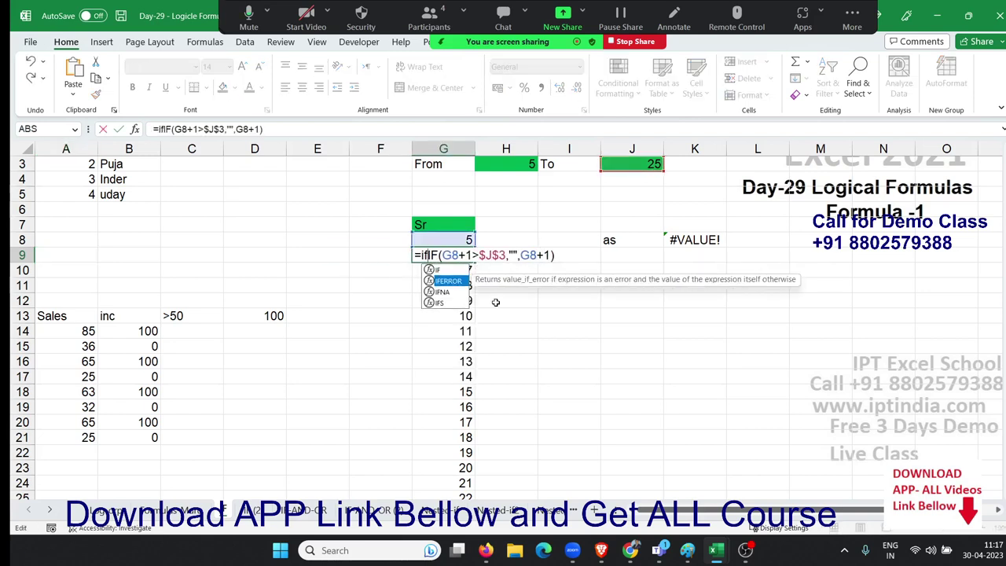
pyautogui.press('Tab')
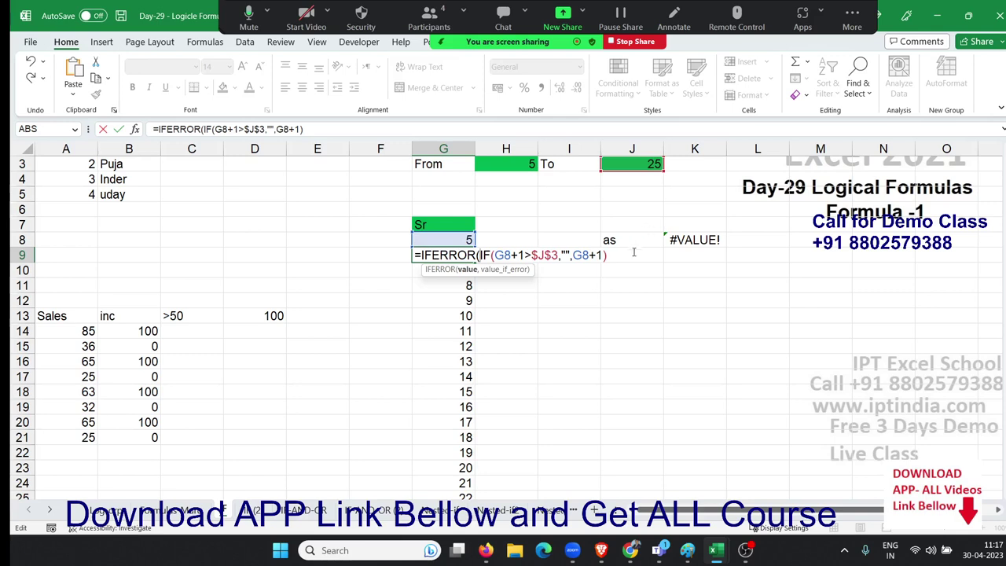
pyautogui.write(',')
pyautogui.write('"")')
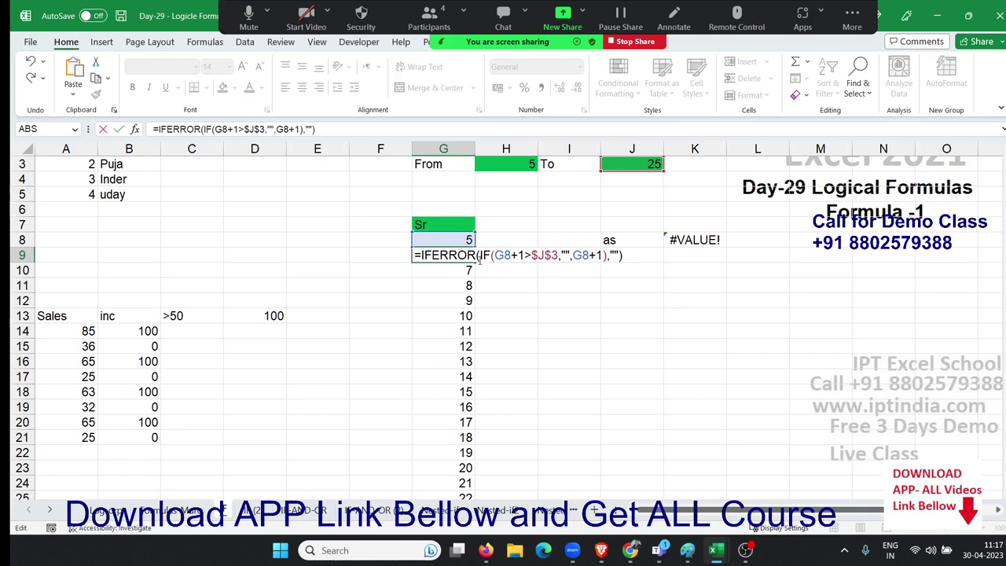
pyautogui.moveTo(479, 257); pyautogui.dragTo(616, 260)
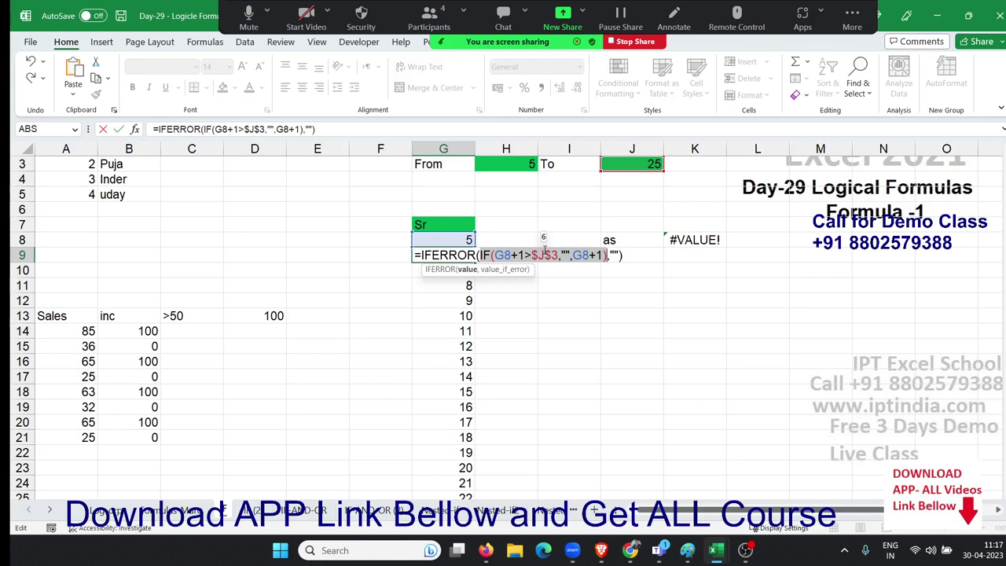
pyautogui.press('Return')
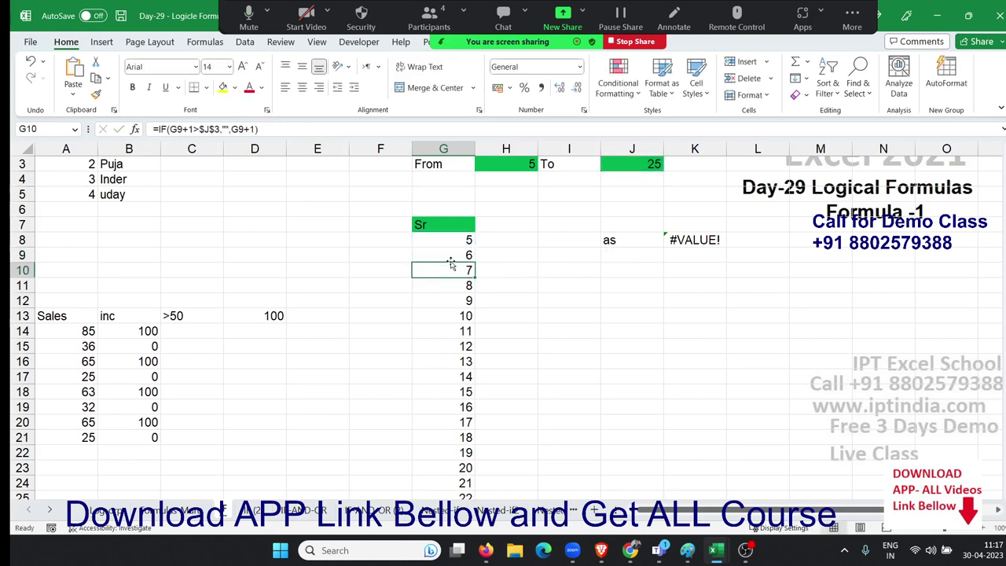
# Copy G9's serial formula down column G to row 59.
pyautogui.click(451, 259)
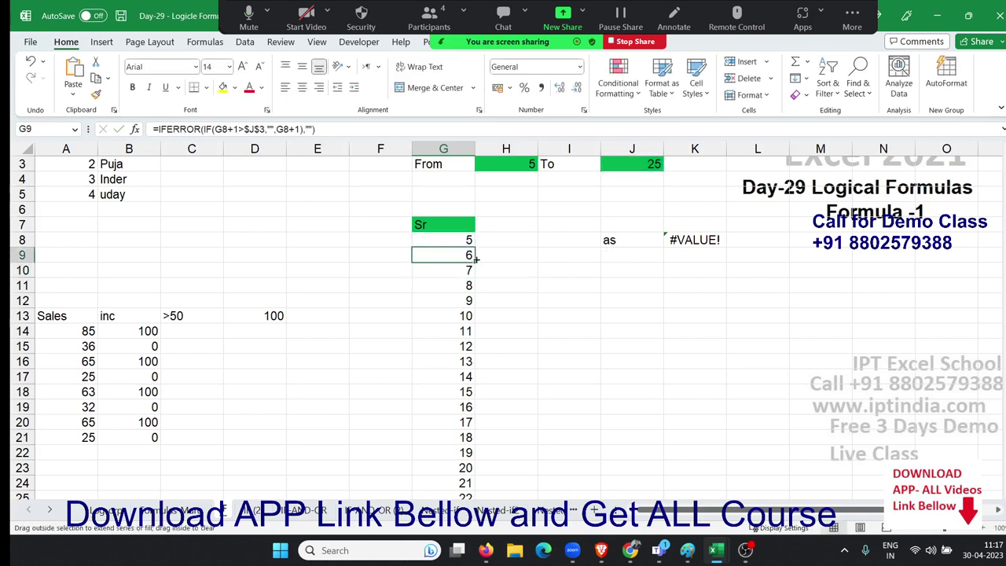
pyautogui.moveTo(475, 260); pyautogui.dragTo(456, 470)
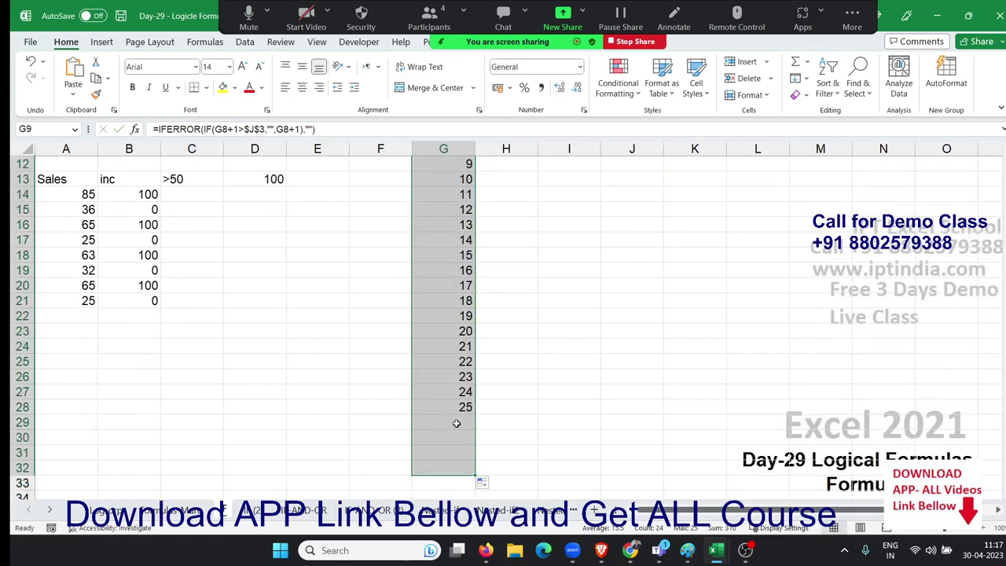
pyautogui.scroll(-3, 471, 479)
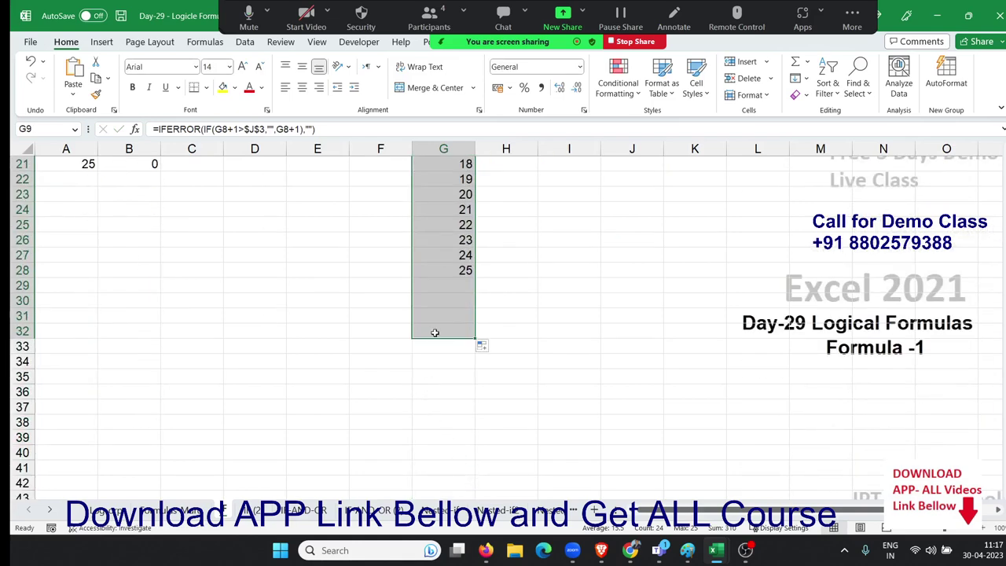
pyautogui.moveTo(435, 333)
pyautogui.mouseDown()
pyautogui.moveTo(415, 515)
pyautogui.moveTo(425, 481)
pyautogui.mouseUp()
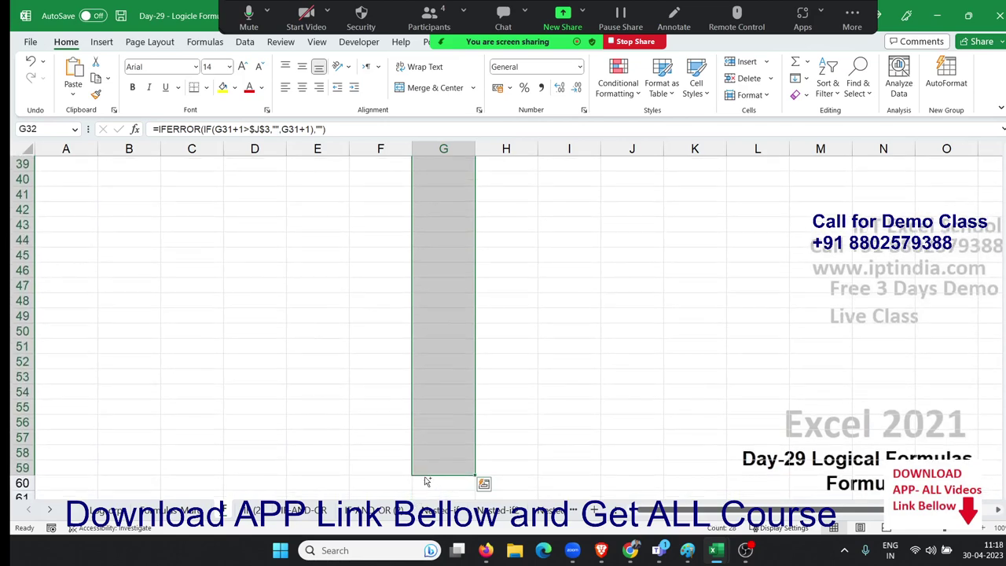
# Change the To value in J3 and set the From value in H3 to 30.
pyautogui.hotkey('ctrl', 'Up')
pyautogui.hotkey('ctrl', 'Up')
pyautogui.press('Right')
pyautogui.press('Right')
pyautogui.press('Right')
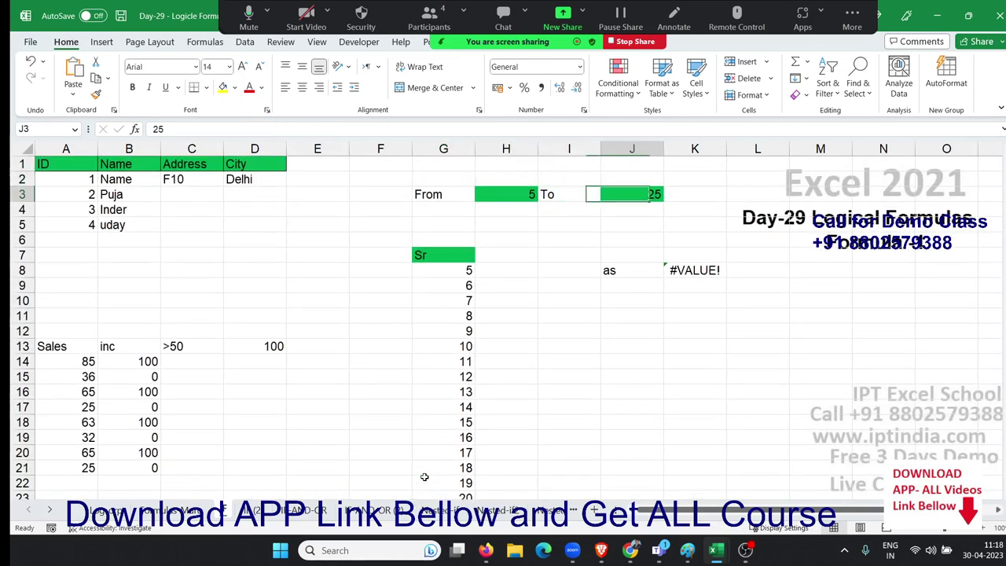
pyautogui.write('45')
pyautogui.press('Return')
pyautogui.scroll(-4, 425, 478)
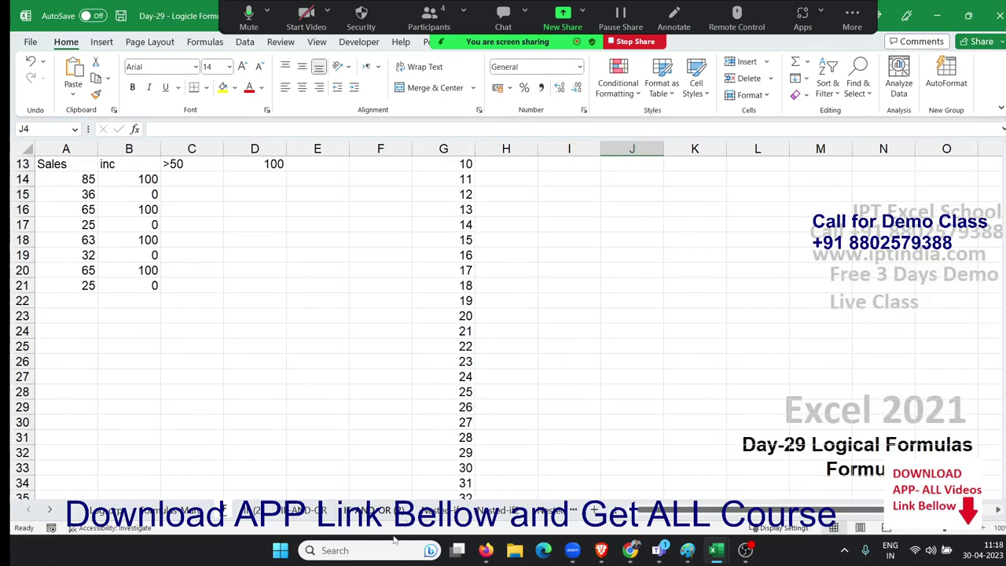
pyautogui.scroll(-4, 423, 490)
pyautogui.scroll(8, 425, 476)
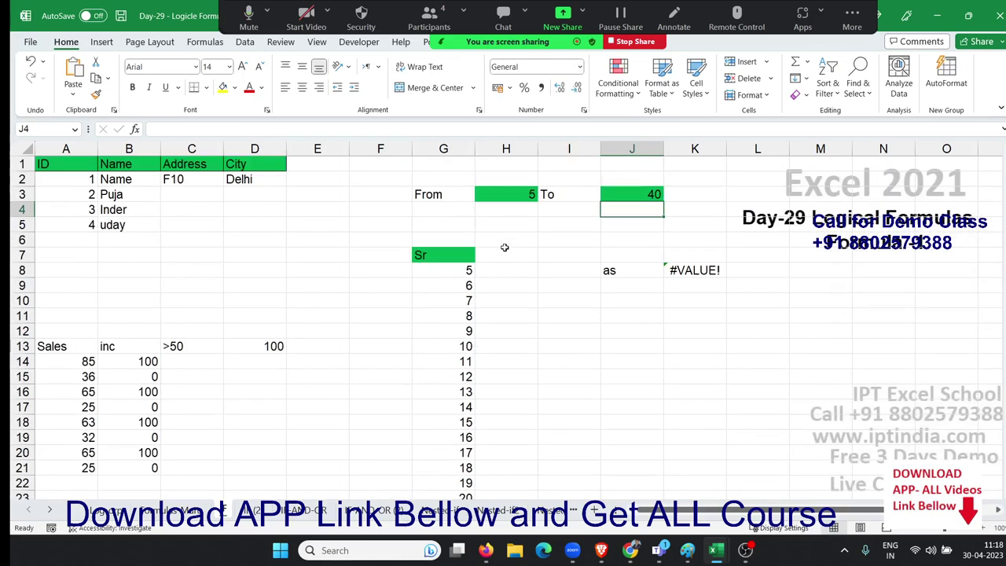
pyautogui.click(497, 195)
pyautogui.write('30')
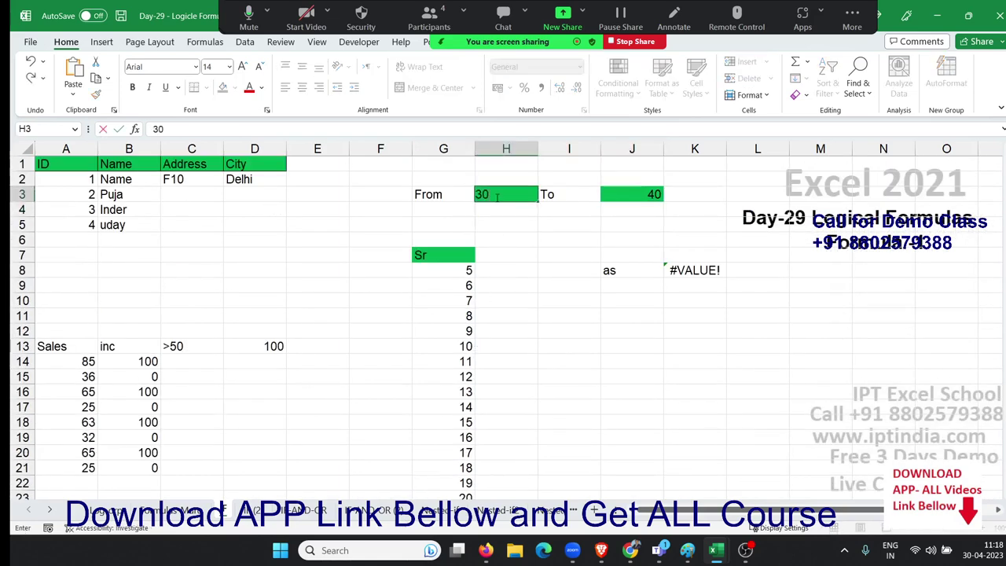
pyautogui.press('Return')
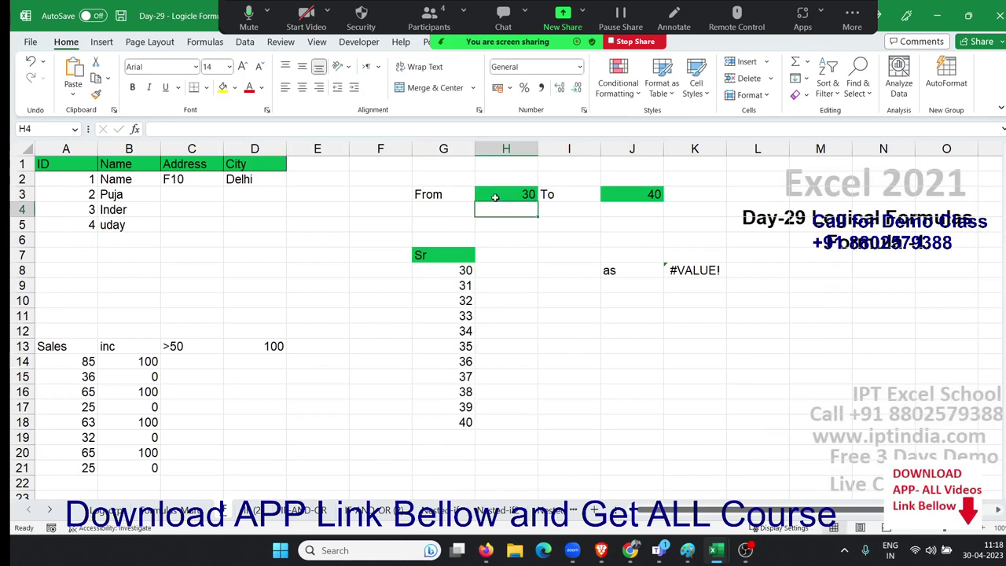
# Link G8 to the From value with =H3 and recheck G9's formula.
pyautogui.click(448, 272)
pyautogui.write('=H3')
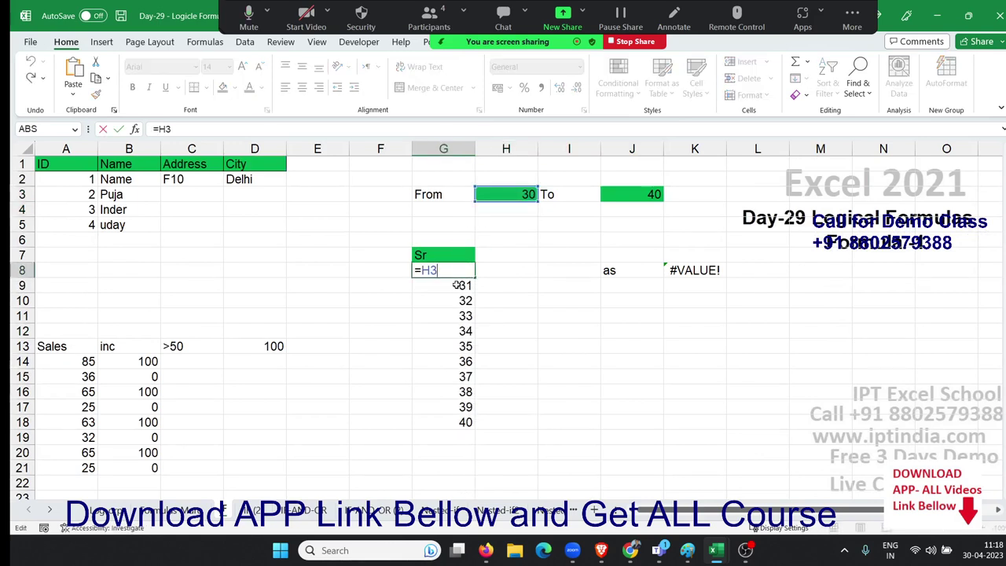
pyautogui.press('Return')
pyautogui.doubleClick(457, 286)
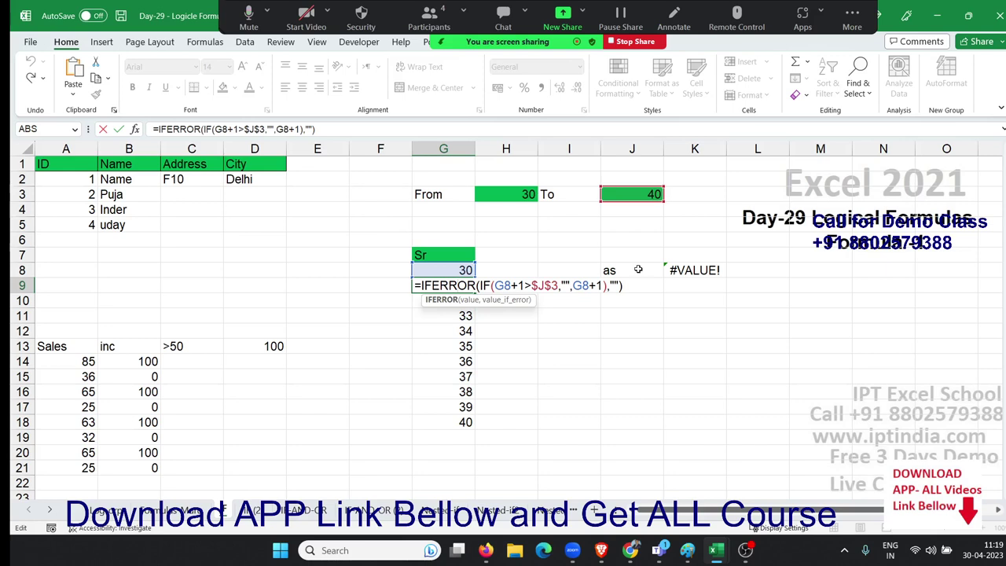
pyautogui.press('Return')
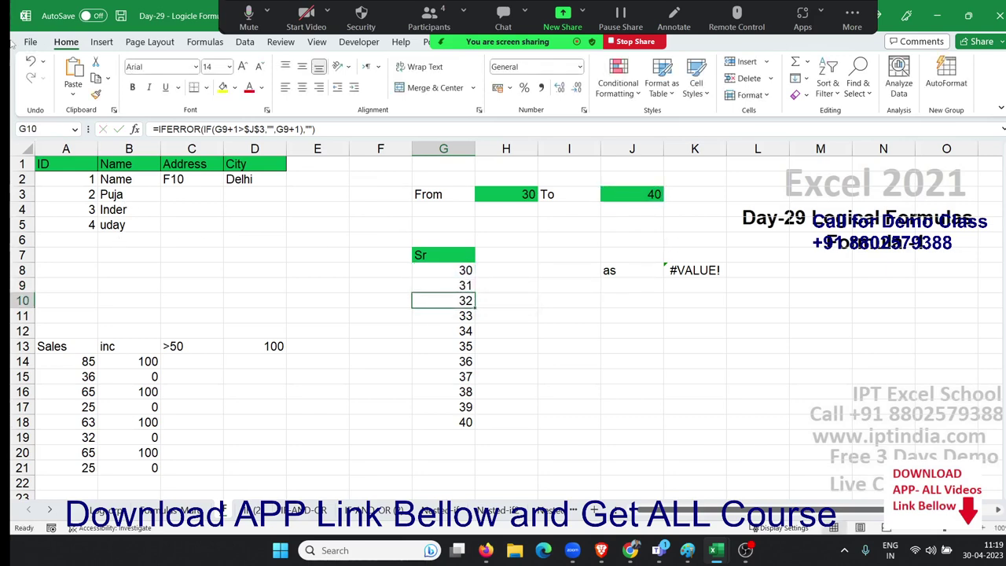
pyautogui.click(28, 41)
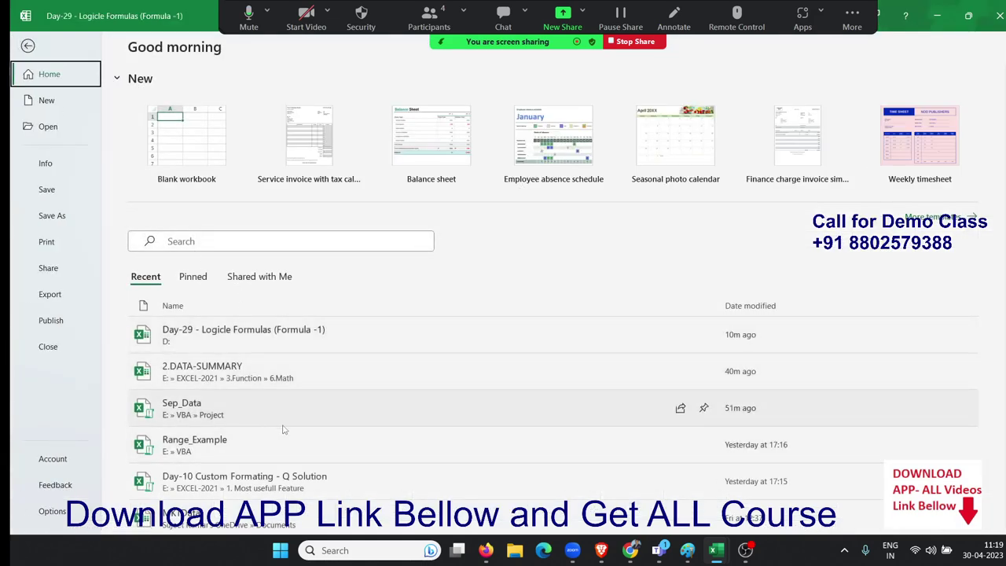
# Switch to the Day-2 workbook and clear the products in D13:J21.
pyautogui.scroll(-2, 285, 426)
pyautogui.scroll(-2, 287, 417)
pyautogui.press('Escape')
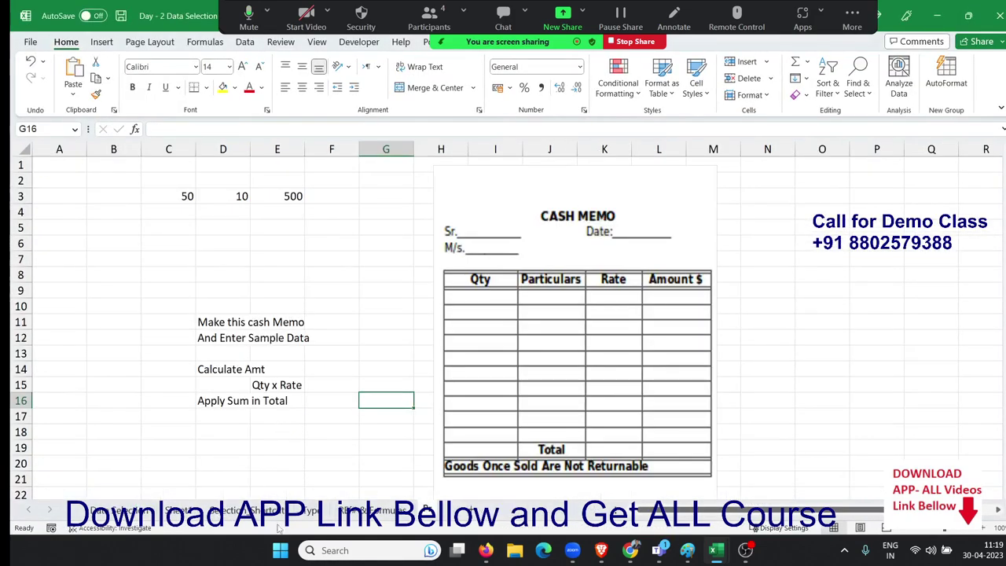
pyautogui.click(369, 510)
pyautogui.click(350, 294)
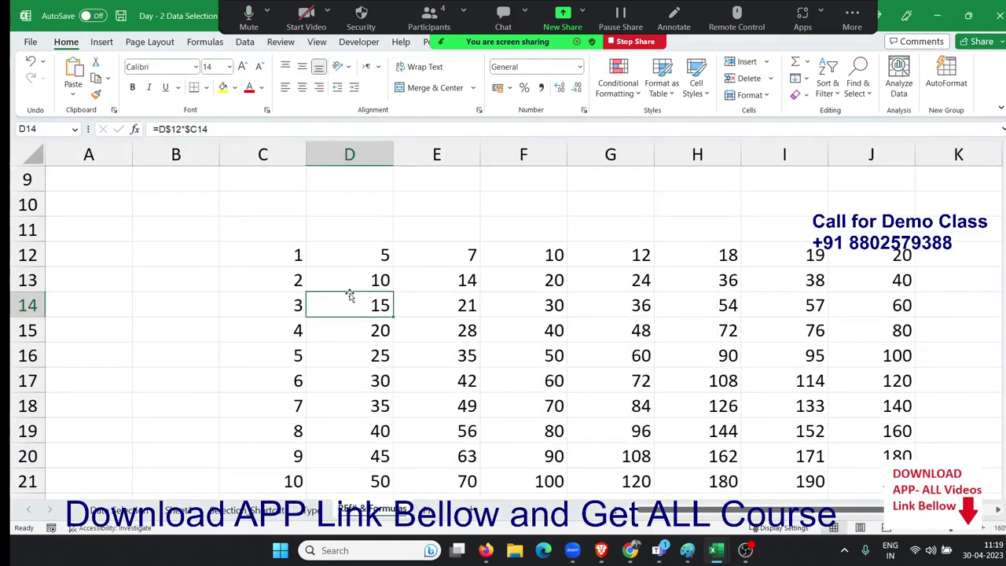
pyautogui.press('Up')
pyautogui.hotkey('ctrl', 'shift', 'Right')
pyautogui.hotkey('ctrl', 'shift', 'Down')
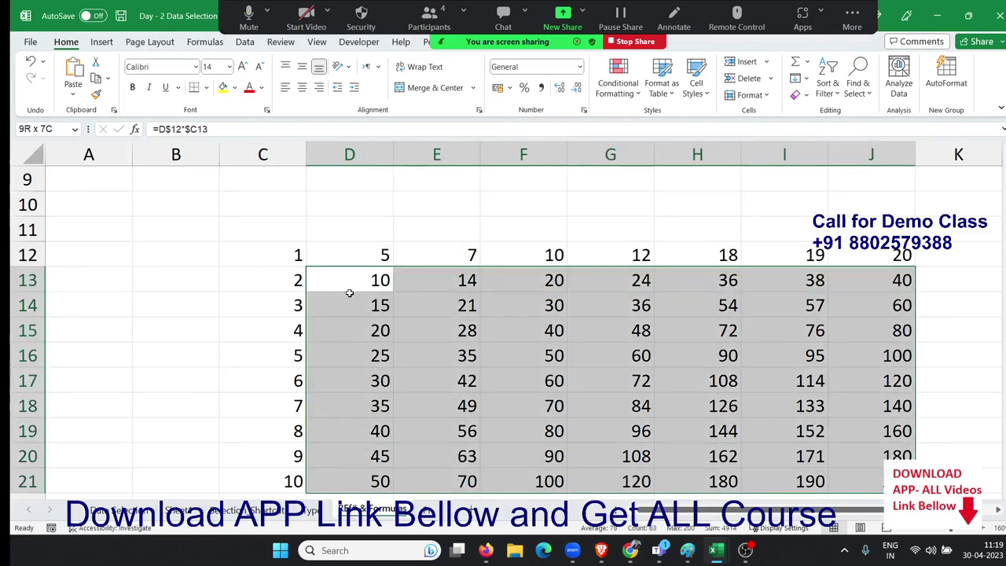
pyautogui.press('Delete')
# Enter =D12*C13 in D13 so it shows 10.
pyautogui.press('Up')
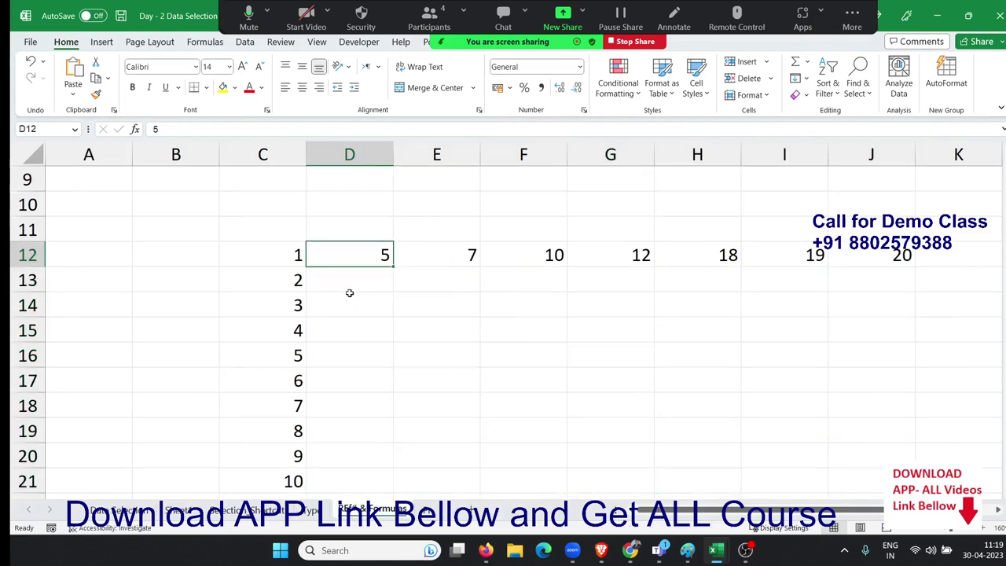
pyautogui.press('Up')
pyautogui.press('Down')
pyautogui.press('Down')
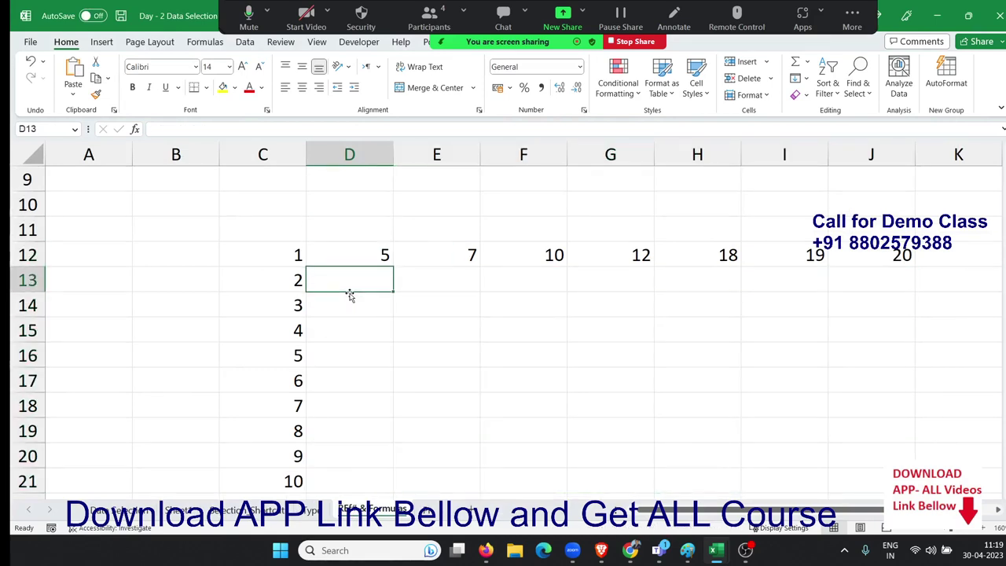
pyautogui.write('=')
pyautogui.press('Up')
pyautogui.write('*')
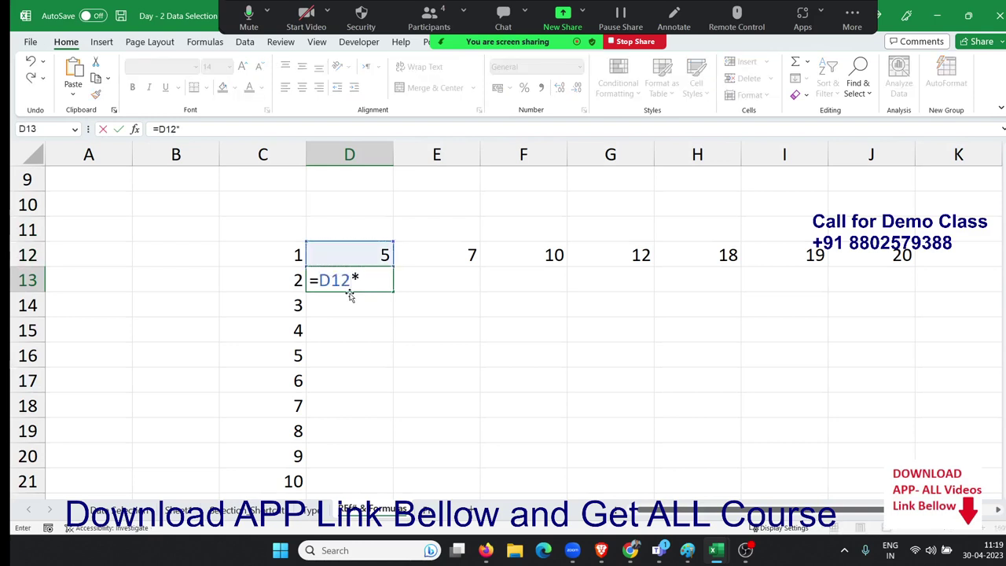
pyautogui.press('Left')
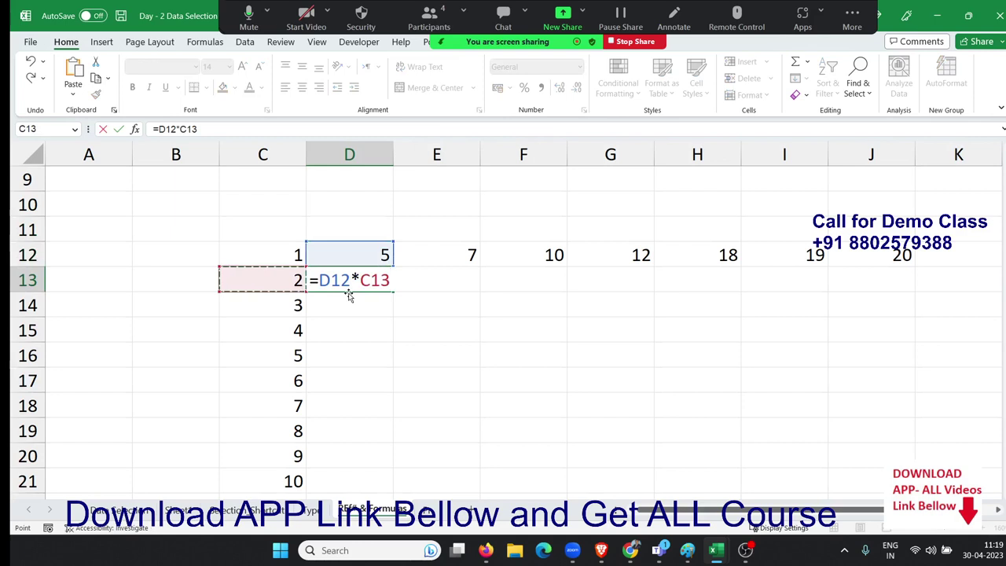
pyautogui.press('Return')
# Copy D13's formula into D14 with Ctrl+D and inspect D14's shifted references.
pyautogui.click(349, 292)
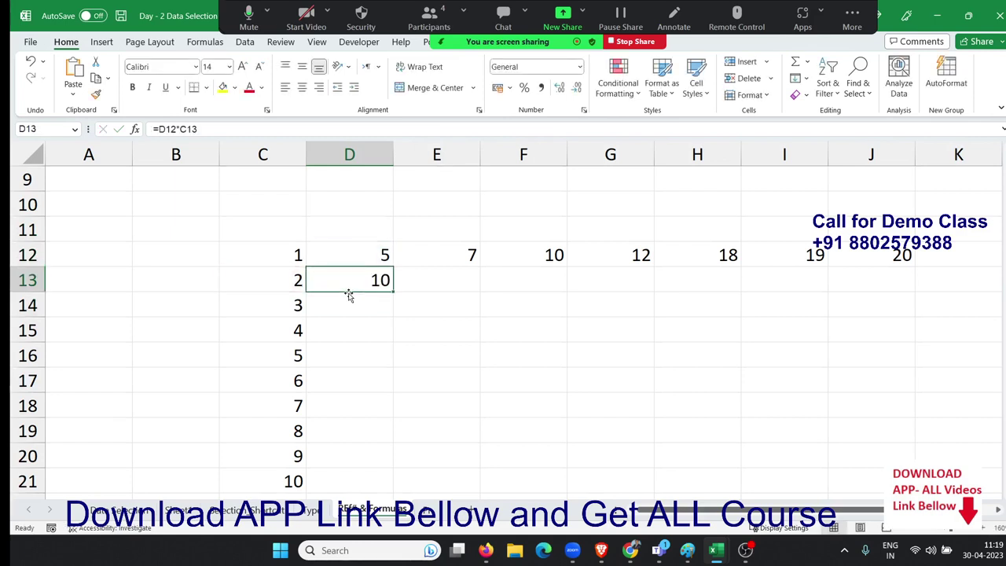
pyautogui.moveTo(349, 295); pyautogui.dragTo(348, 292)
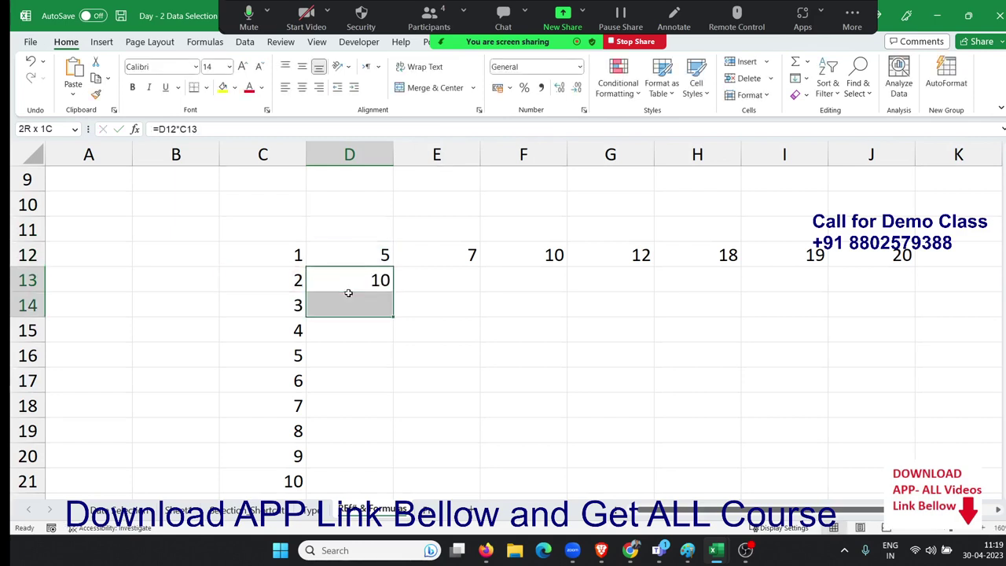
pyautogui.hotkey('ctrl', 'd')
pyautogui.click(349, 295)
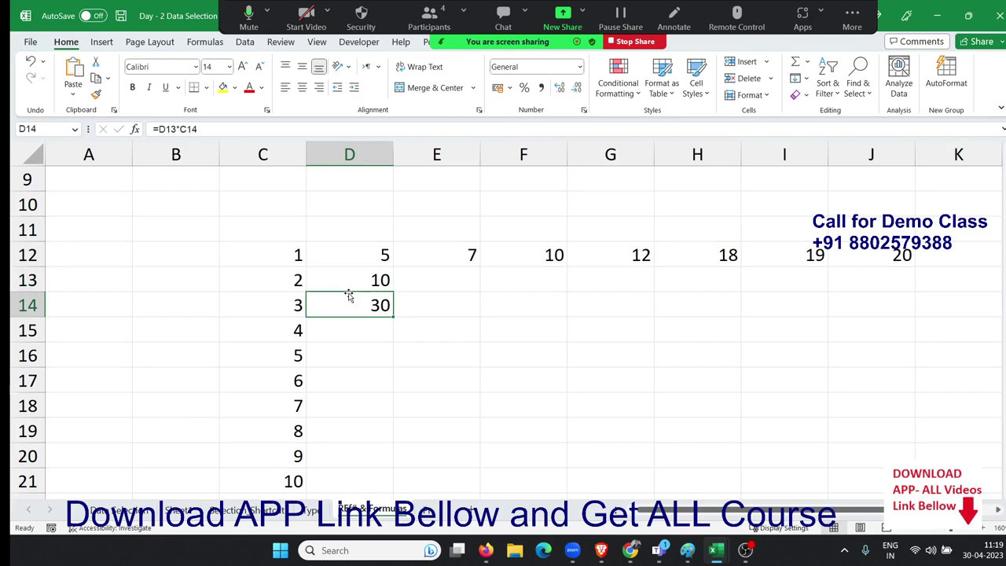
pyautogui.doubleClick(349, 295)
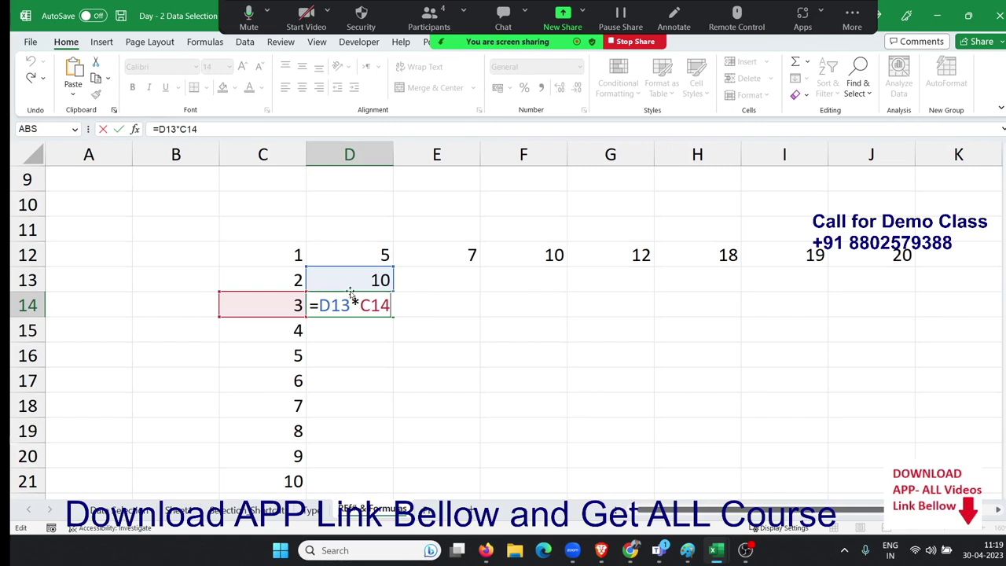
pyautogui.moveTo(360, 306); pyautogui.dragTo(381, 306)
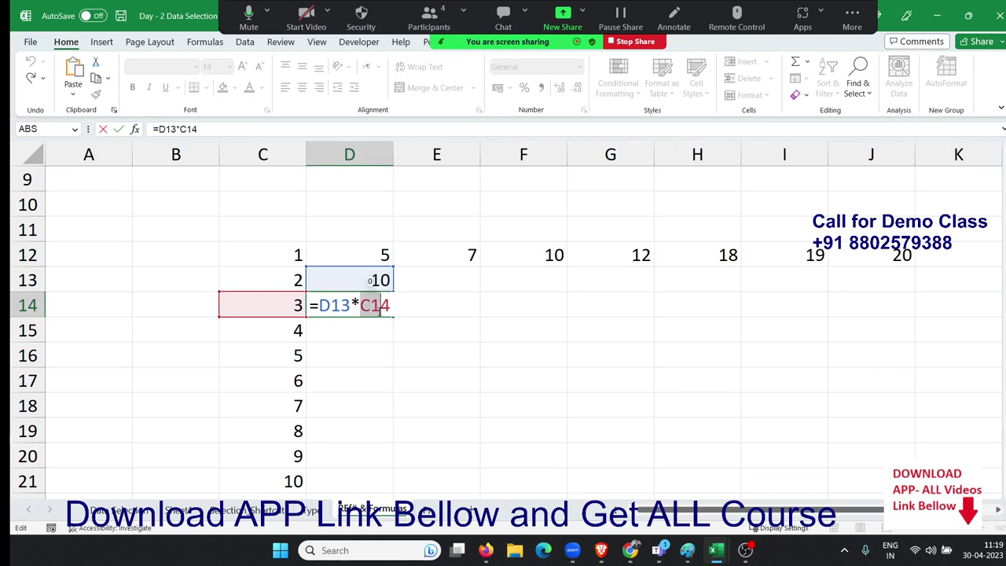
pyautogui.click(335, 305)
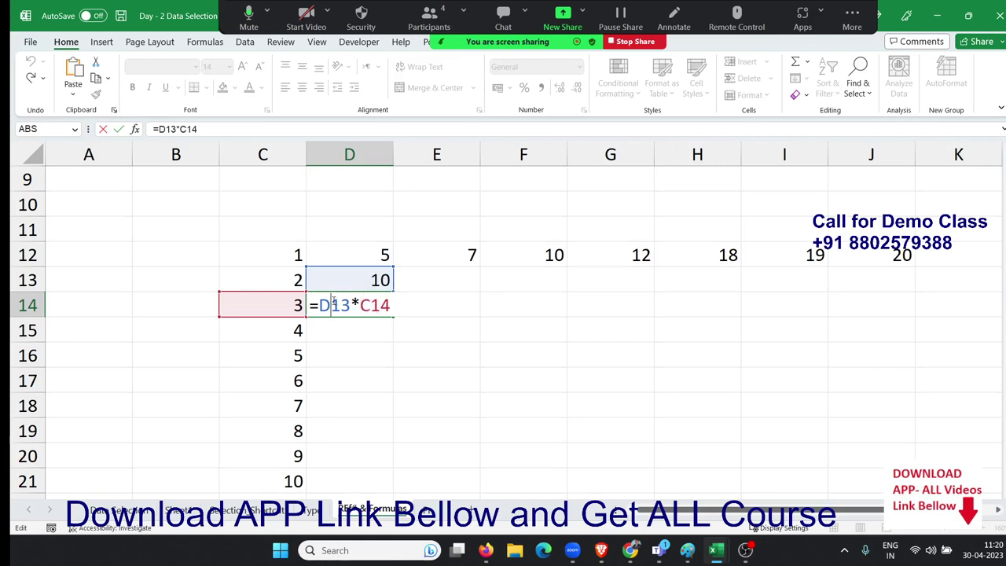
pyautogui.doubleClick(334, 304)
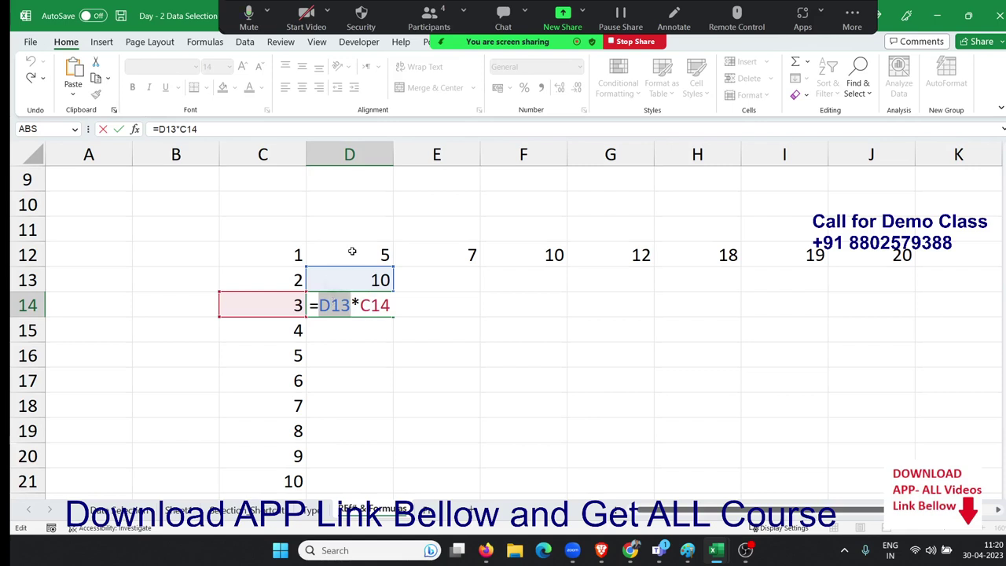
pyautogui.hotkey('ctrl', 'Return')
# Change D13 to =D$12*C13 to lock row 12, then select down column D.
pyautogui.click(362, 283)
pyautogui.doubleClick(362, 283)
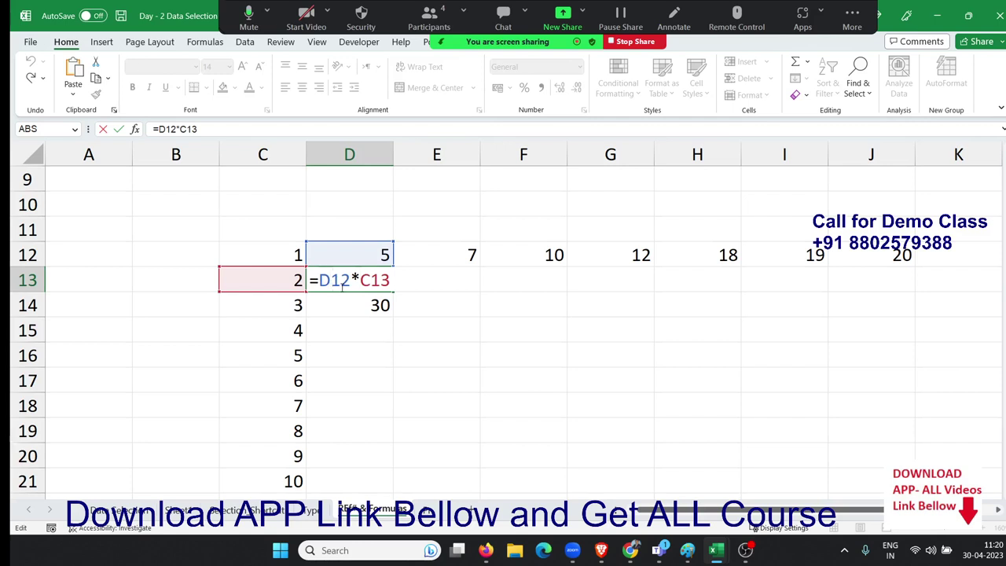
pyautogui.write('$')
pyautogui.press('Return')
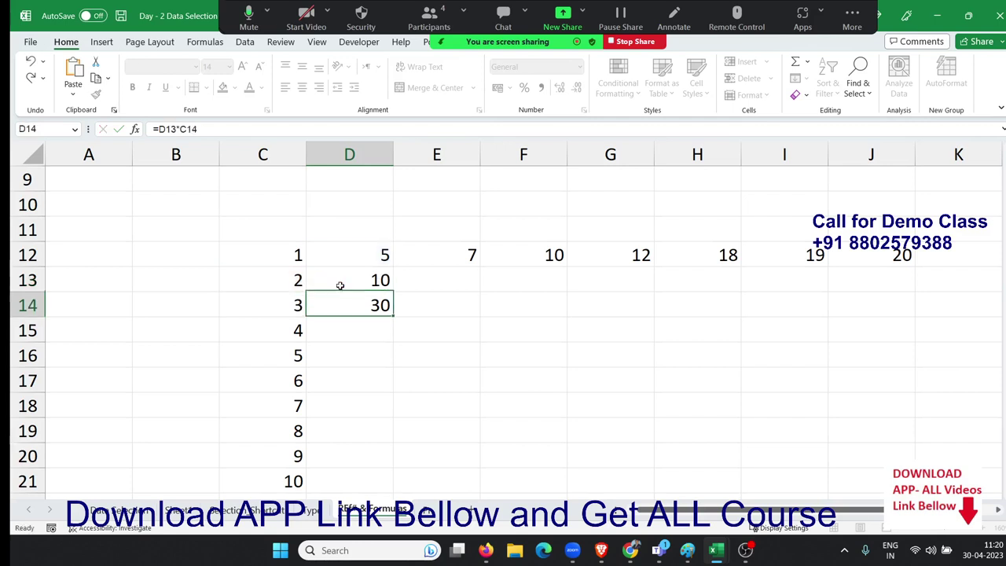
pyautogui.click(340, 286)
pyautogui.hotkey('shift', 'Down')
pyautogui.hotkey('shift', 'Down')
pyautogui.hotkey('shift', 'Down')
pyautogui.hotkey('shift', 'Down')
pyautogui.hotkey('shift', 'Down')
pyautogui.hotkey('shift', 'Down')
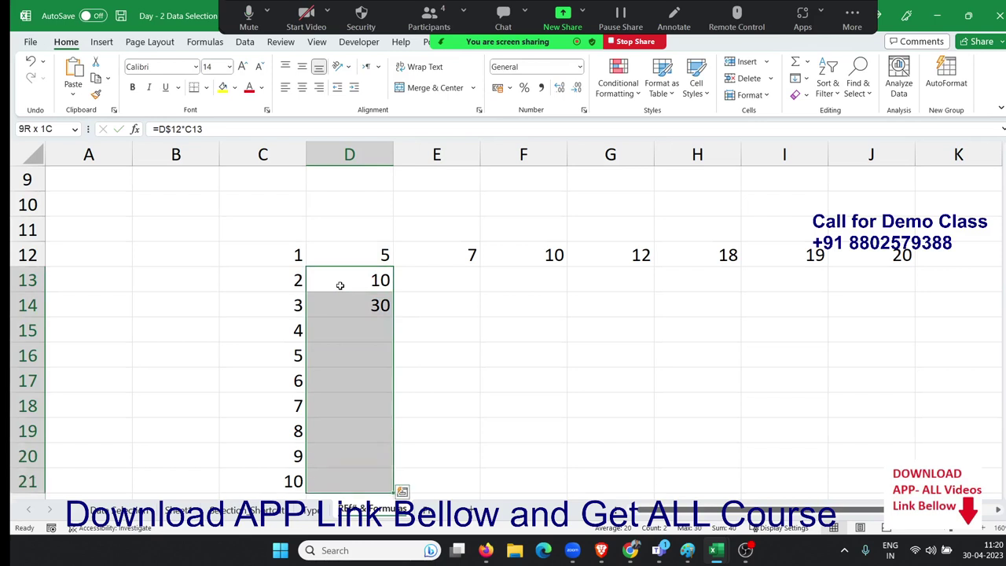
# Fill D13's formula down column D, copy it into E13, and inspect E13's references.
pyautogui.hotkey('ctrl', 'd')
pyautogui.press('Up')
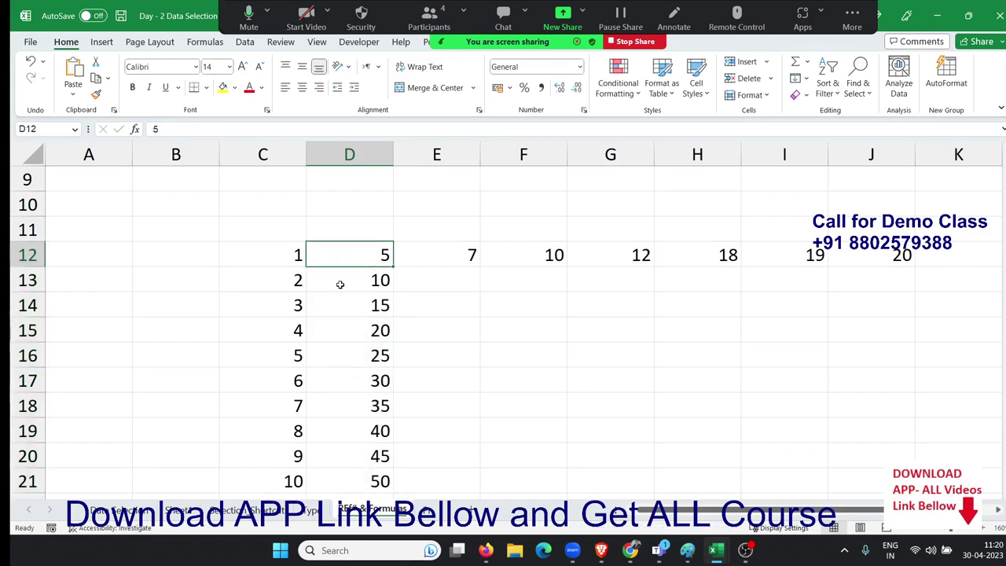
pyautogui.press('Down')
pyautogui.hotkey('shift', 'Right')
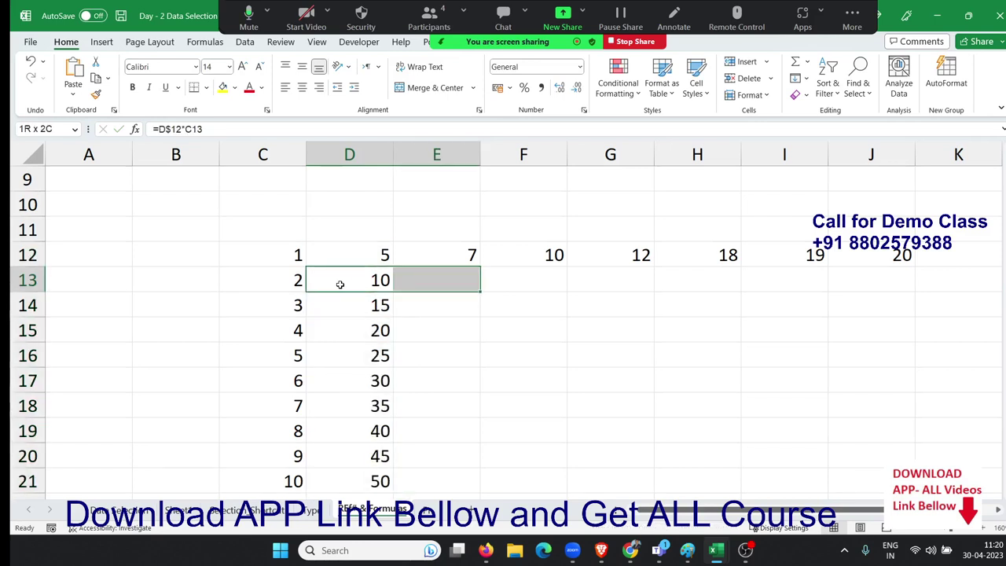
pyautogui.hotkey('ctrl', 'r')
pyautogui.press('Right')
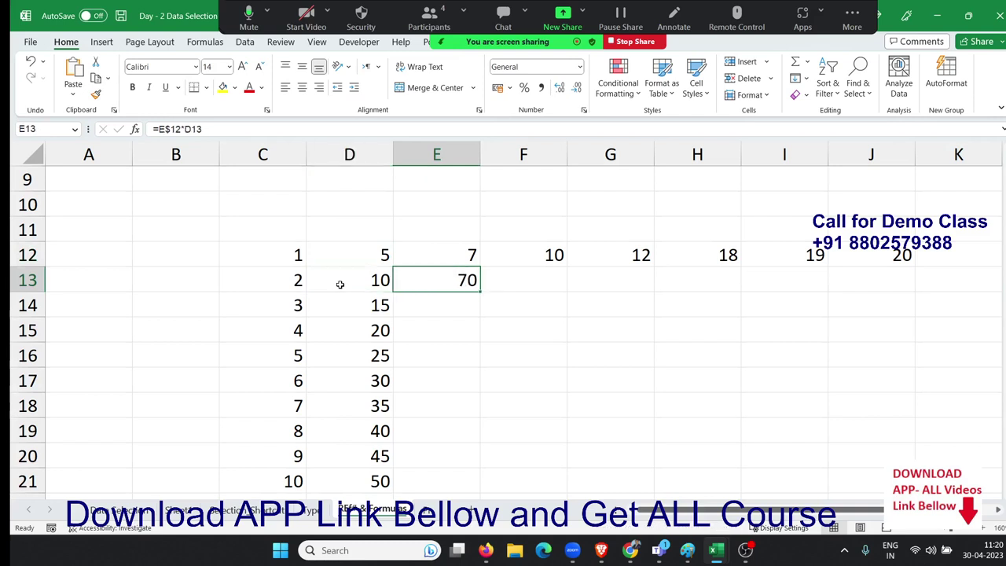
pyautogui.press('F2')
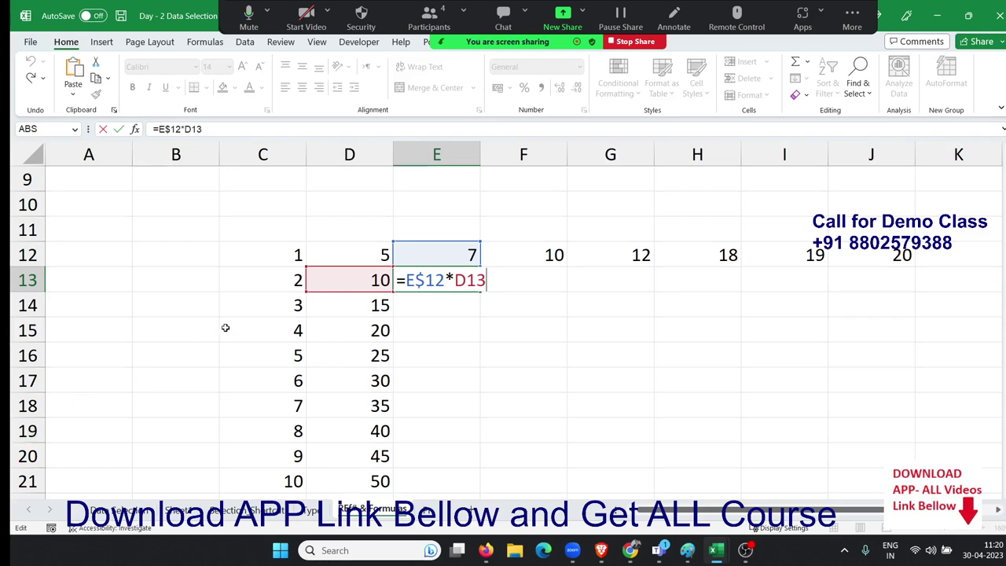
pyautogui.hotkey('ctrl', 'Return')
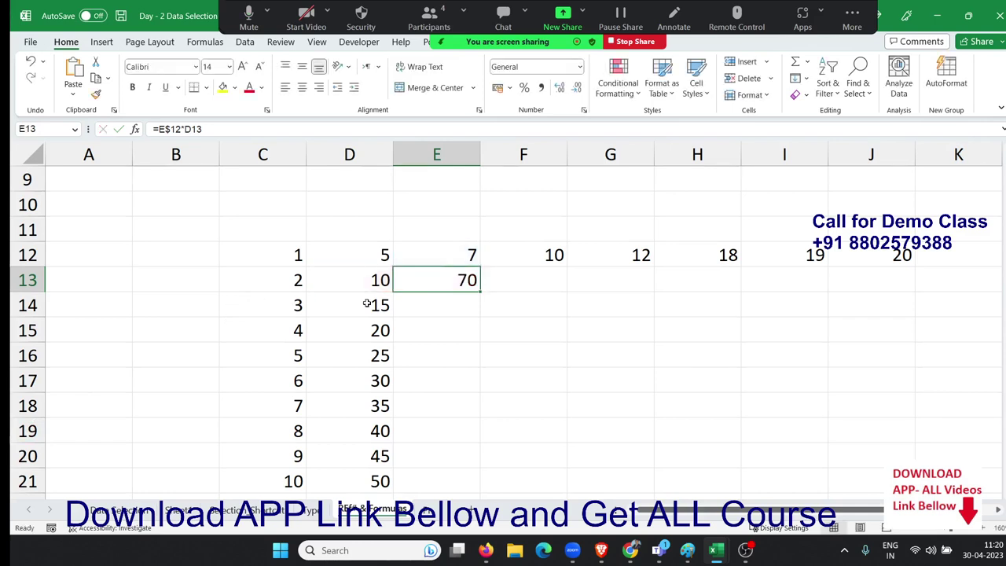
# Change D13 to =D$12*$C13 and fill it across to J13 and down to row 21.
pyautogui.doubleClick(366, 280)
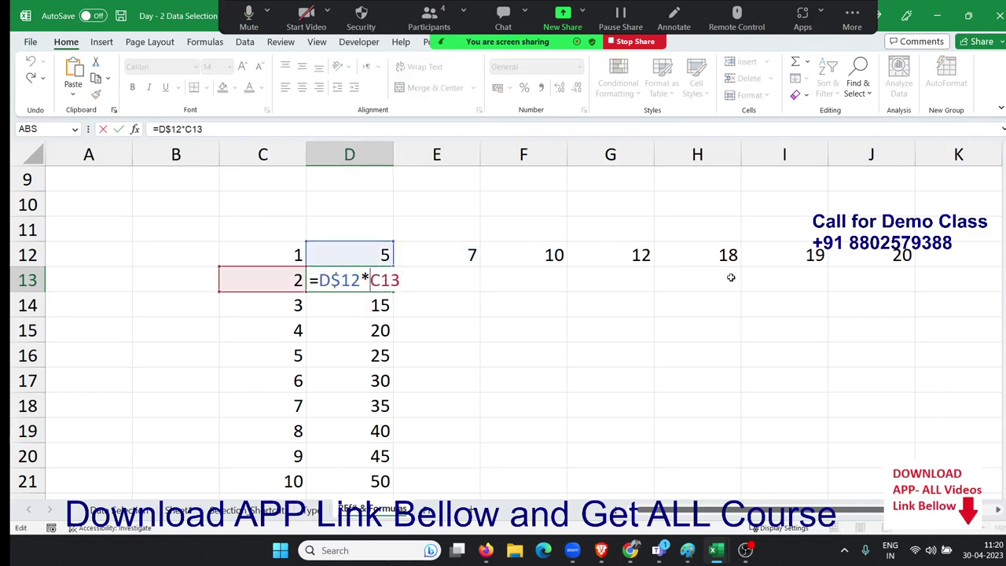
pyautogui.write('$')
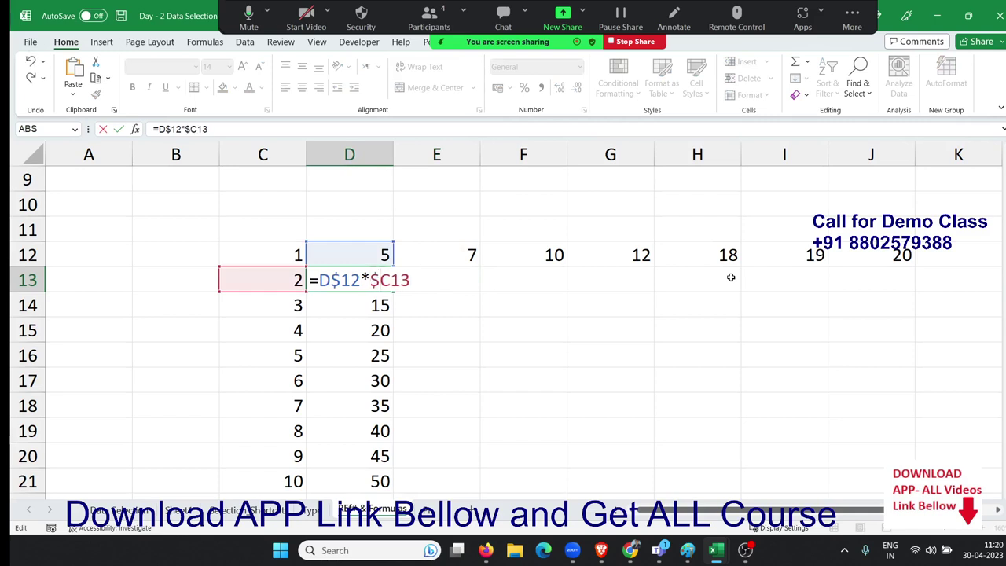
pyautogui.press('Return')
pyautogui.press('Up')
pyautogui.hotkey('shift', 'Right')
pyautogui.hotkey('shift', 'Right')
pyautogui.hotkey('shift', 'Right')
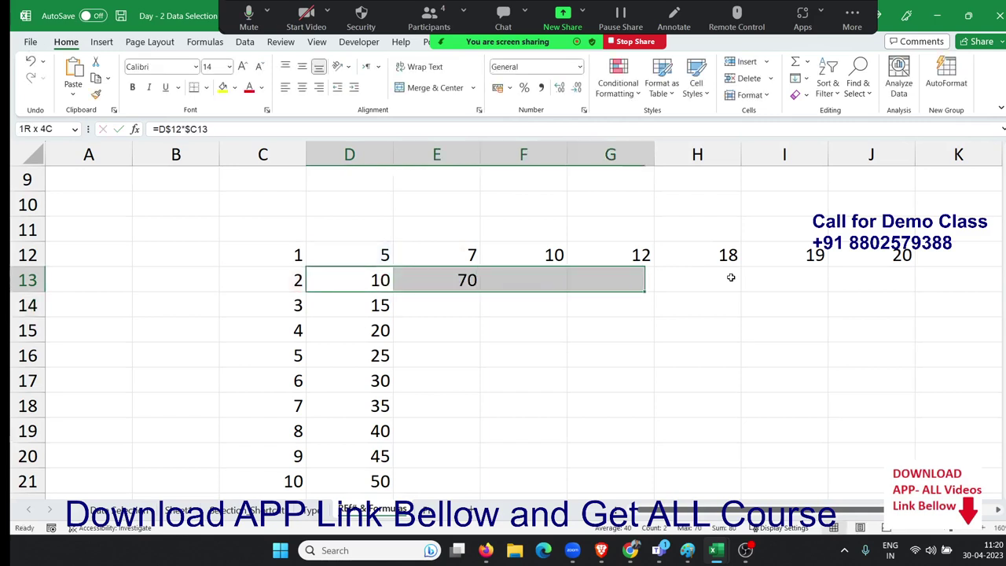
pyautogui.hotkey('shift', 'Right')
pyautogui.hotkey('shift', 'Right')
pyautogui.hotkey('shift', 'Right')
pyautogui.hotkey('ctrl', 'r')
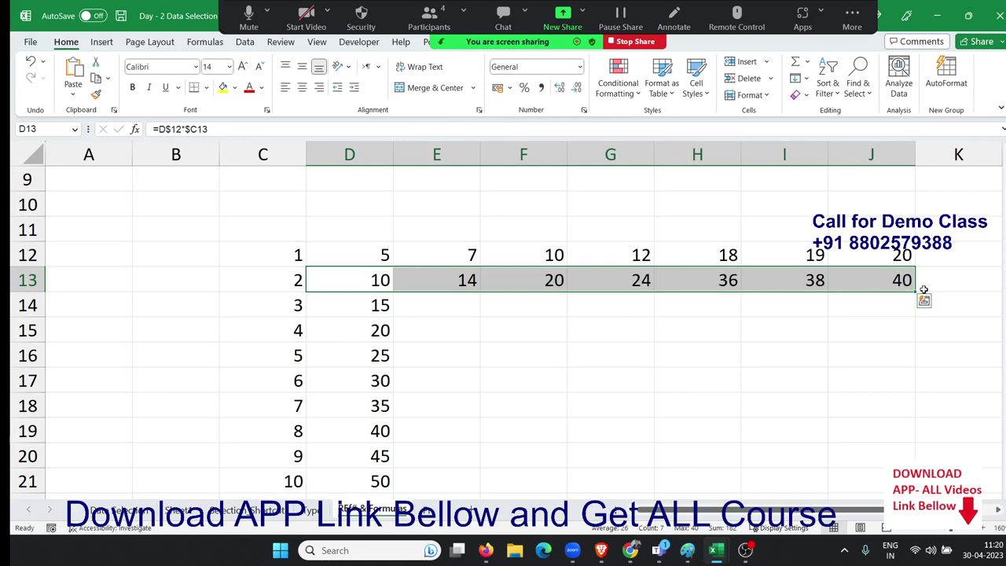
pyautogui.moveTo(916, 293); pyautogui.dragTo(944, 413)
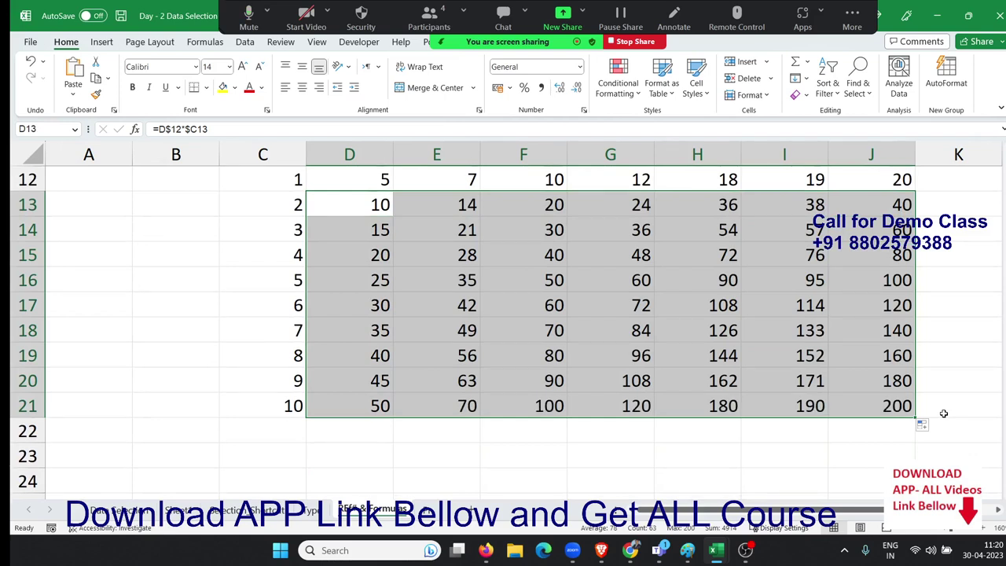
pyautogui.click(380, 213)
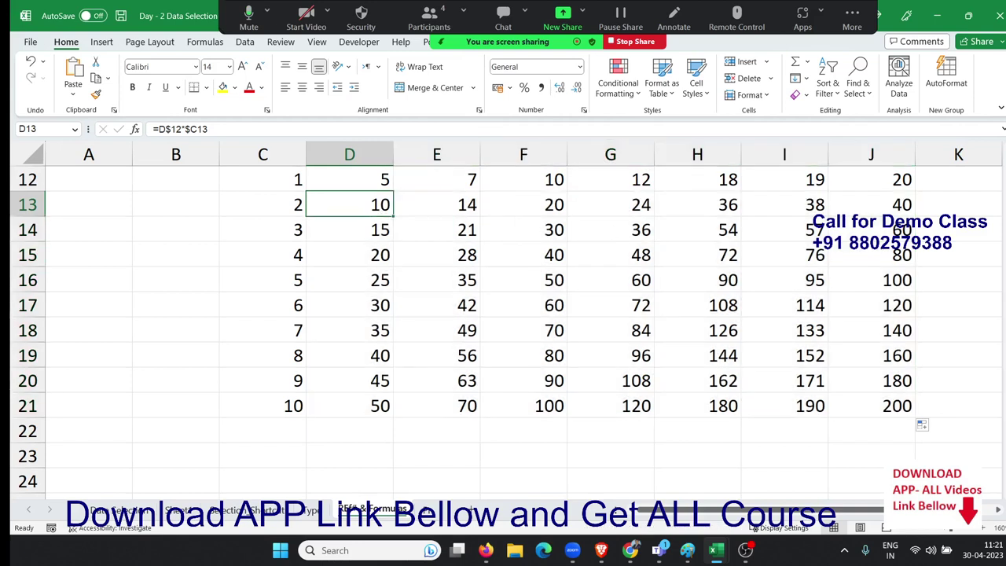
pyautogui.hotkey('alt', 'Tab')
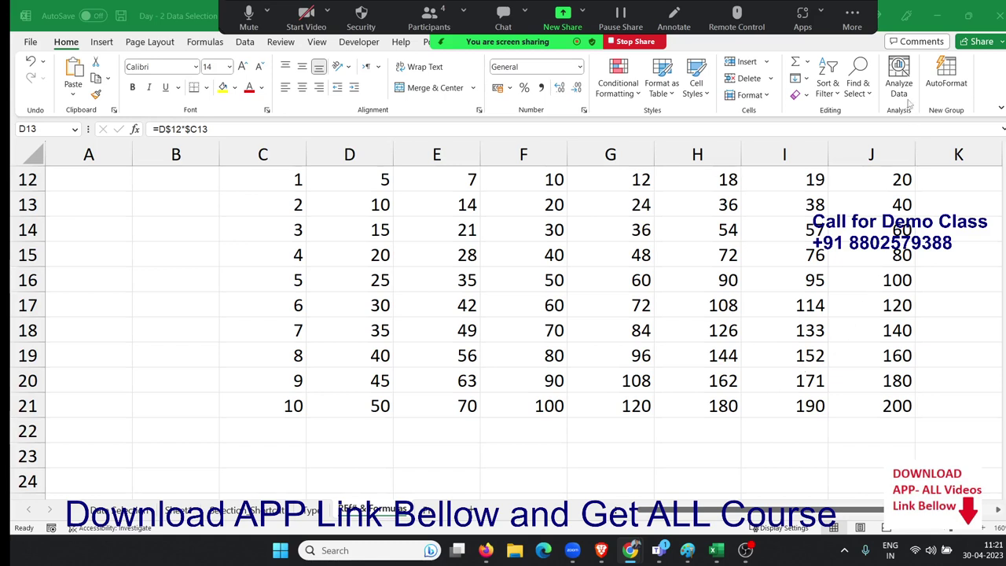
# Close the Day-2 workbook without saving and return to the name-list worksheet.
pyautogui.click(995, 16)
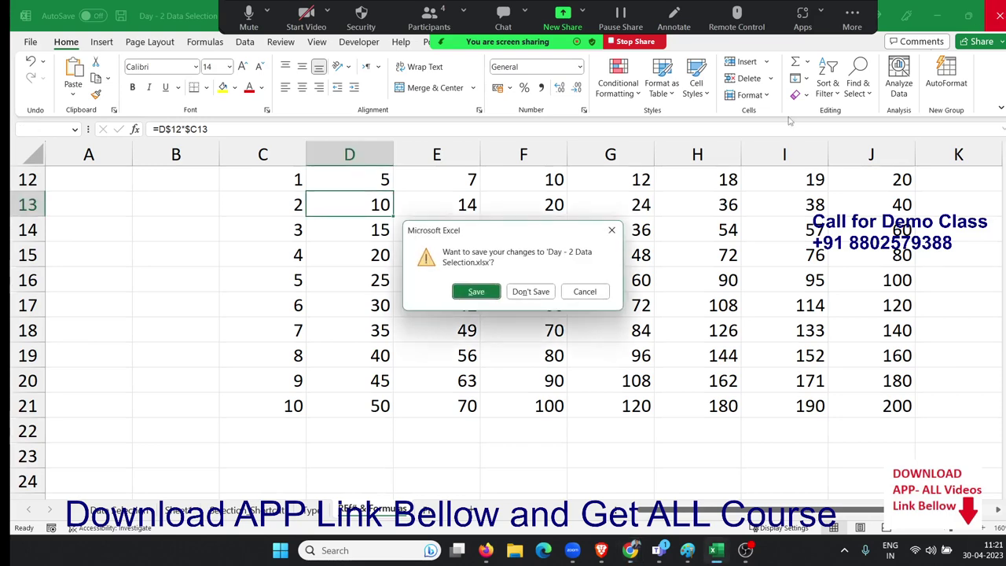
pyautogui.click(530, 292)
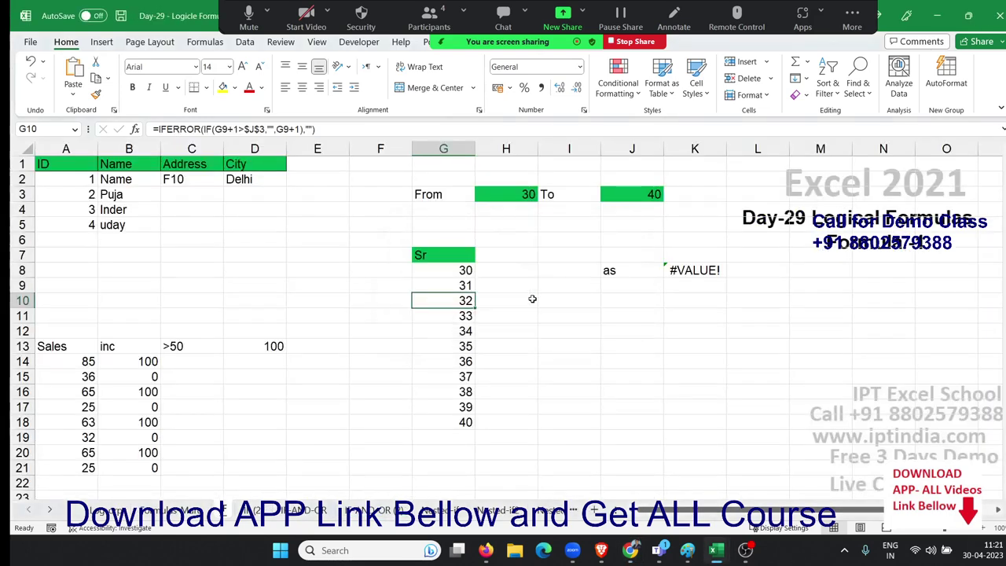
pyautogui.click(256, 511)
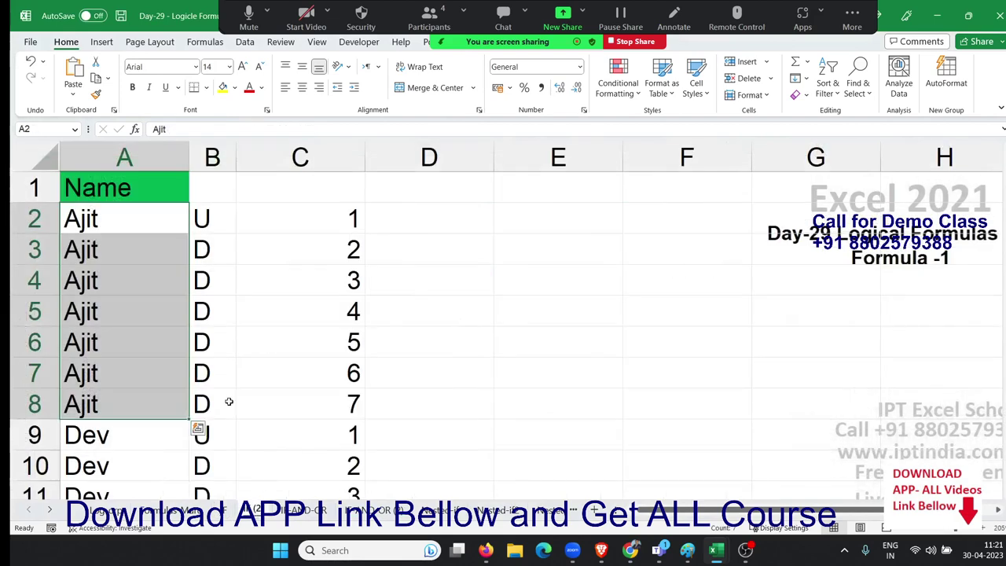
pyautogui.moveTo(211, 348); pyautogui.dragTo(210, 314)
pyautogui.keyDown('ctrl'); pyautogui.scroll(-2, 235, 206); pyautogui.keyUp('ctrl')
pyautogui.keyDown('ctrl'); pyautogui.scroll(-1, 235, 205); pyautogui.keyUp('ctrl')
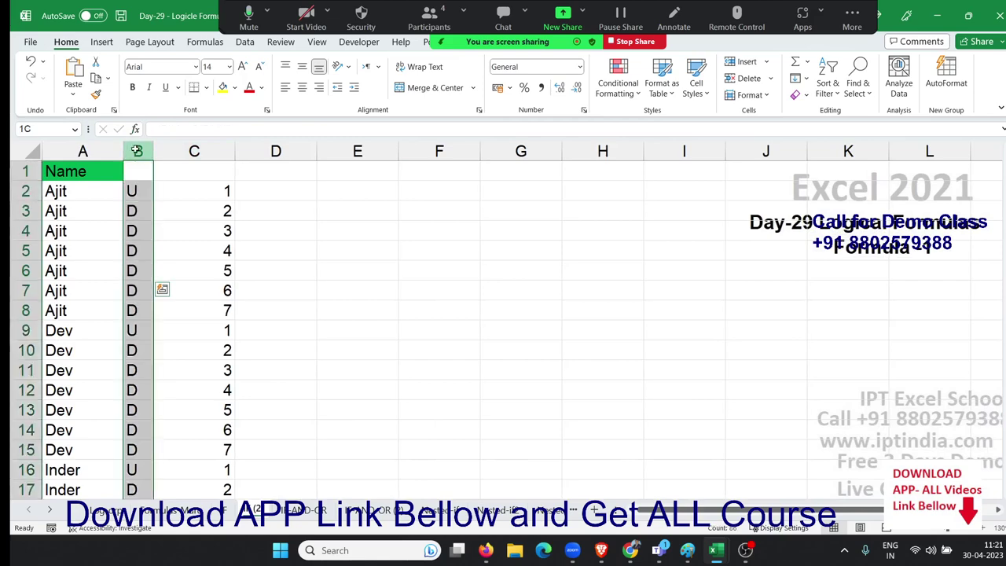
# Clear the U/D letters and counts in columns B and C, then select A2.
pyautogui.moveTo(130, 150); pyautogui.dragTo(205, 153)
pyautogui.press('Delete')
pyautogui.hotkey('ctrl', 'Home')
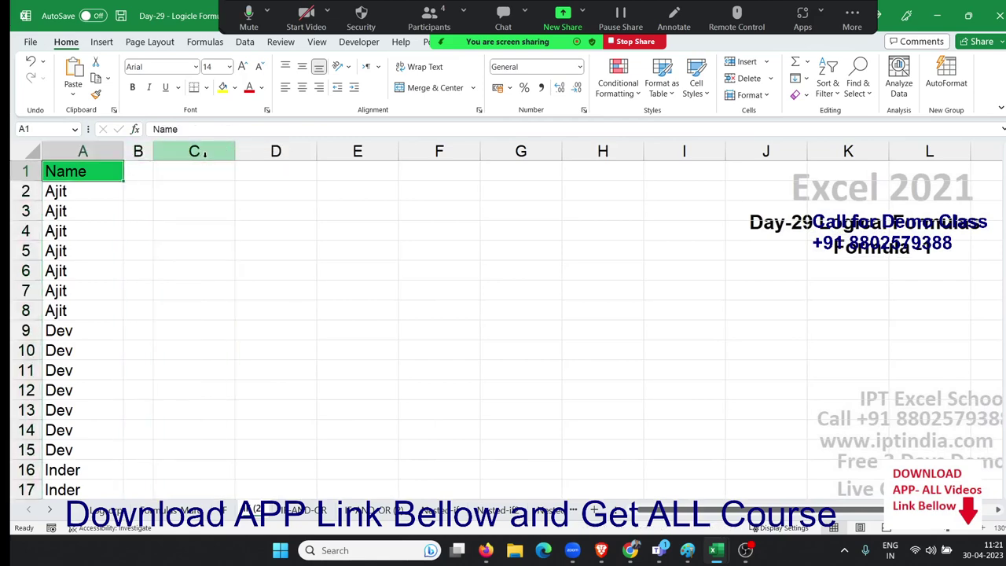
pyautogui.scroll(-1, 173, 200)
pyautogui.scroll(-9, 173, 199)
pyautogui.scroll(-6, 173, 199)
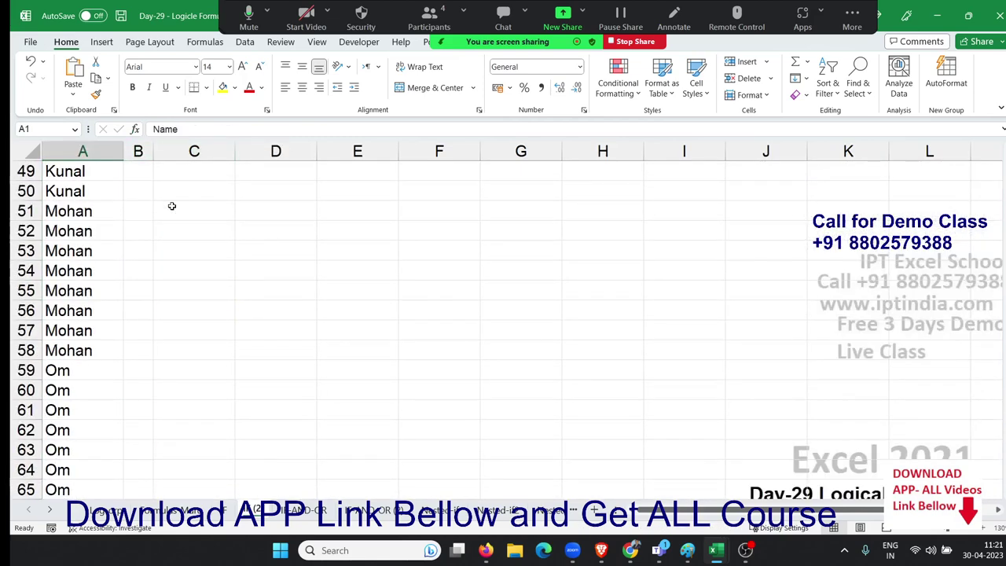
pyautogui.scroll(-13, 172, 206)
pyautogui.scroll(-8, 171, 206)
pyautogui.scroll(6, 172, 206)
pyautogui.scroll(15, 171, 206)
pyautogui.scroll(10, 172, 206)
pyautogui.scroll(6, 171, 206)
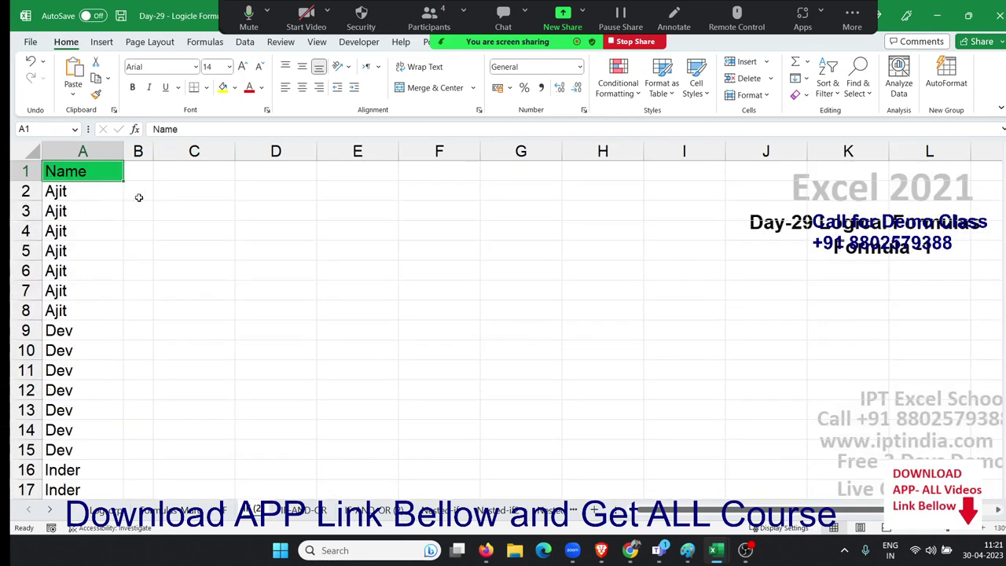
pyautogui.click(112, 191)
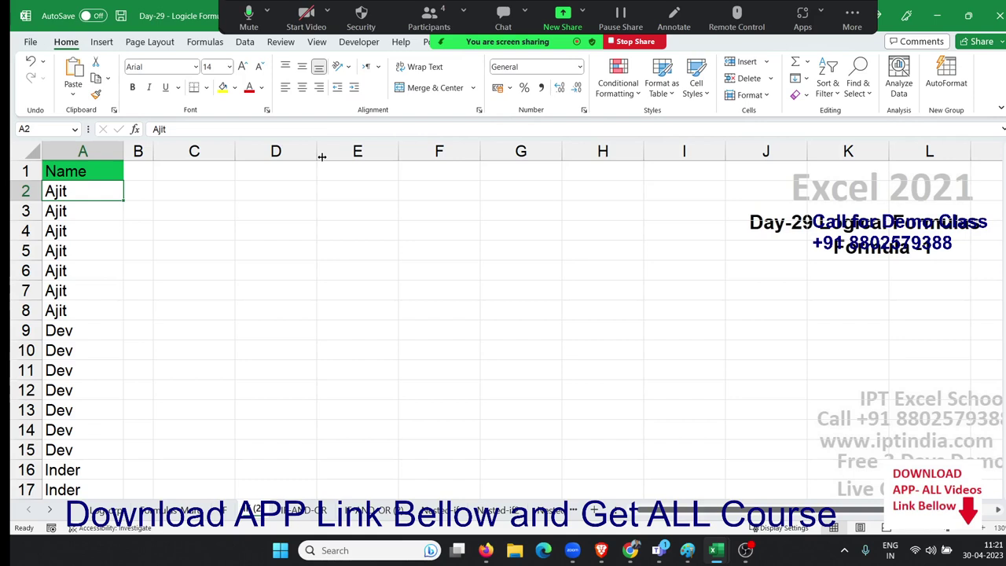
# Hand-flag the Ajit rows: U in B2, D filled down to B8.
pyautogui.press('Right')
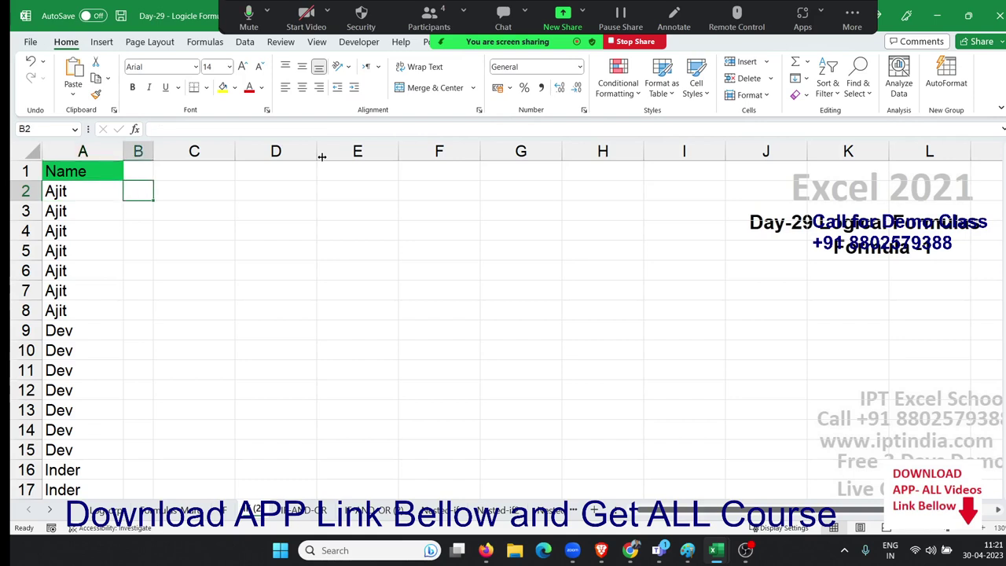
pyautogui.write('U')
pyautogui.press('Return')
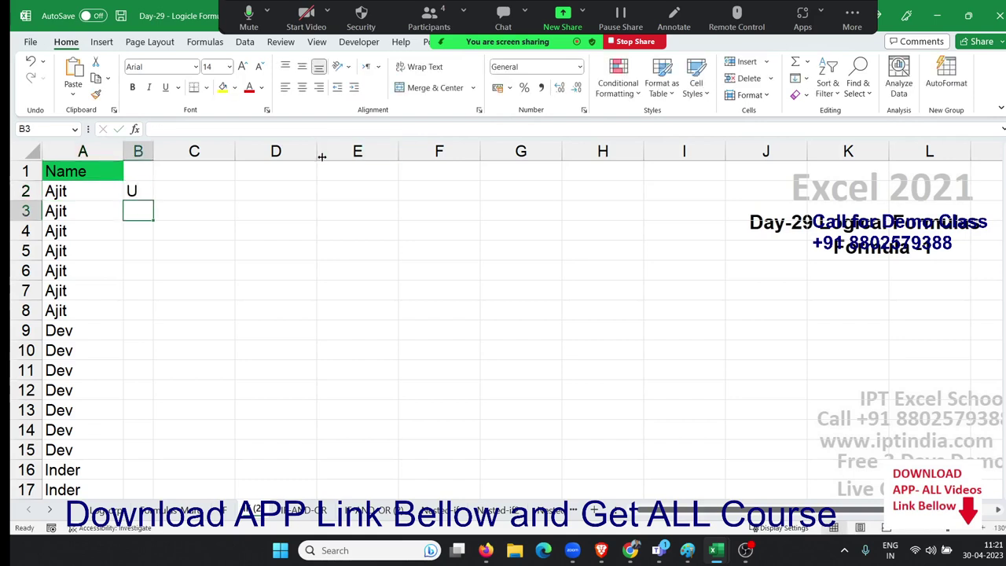
pyautogui.write('D')
pyautogui.press('Return')
pyautogui.press('Up')
pyautogui.hotkey('shift', 'Down')
pyautogui.hotkey('shift', 'Down')
pyautogui.hotkey('shift', 'Down')
pyautogui.hotkey('shift', 'Down')
pyautogui.hotkey('shift', 'Down')
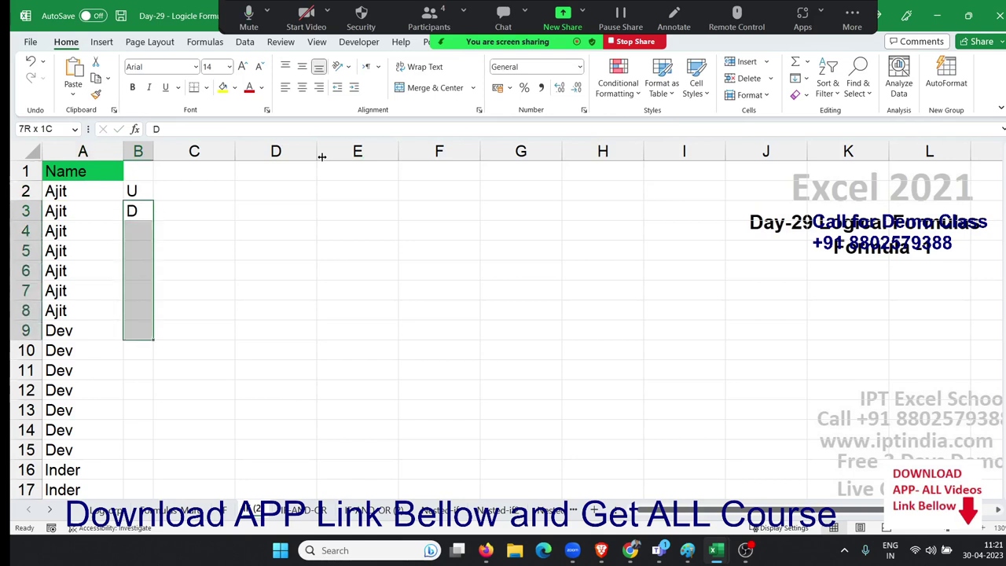
pyautogui.hotkey('shift', 'Up')
pyautogui.hotkey('ctrl', 'd')
pyautogui.hotkey('ctrl', 'Down')
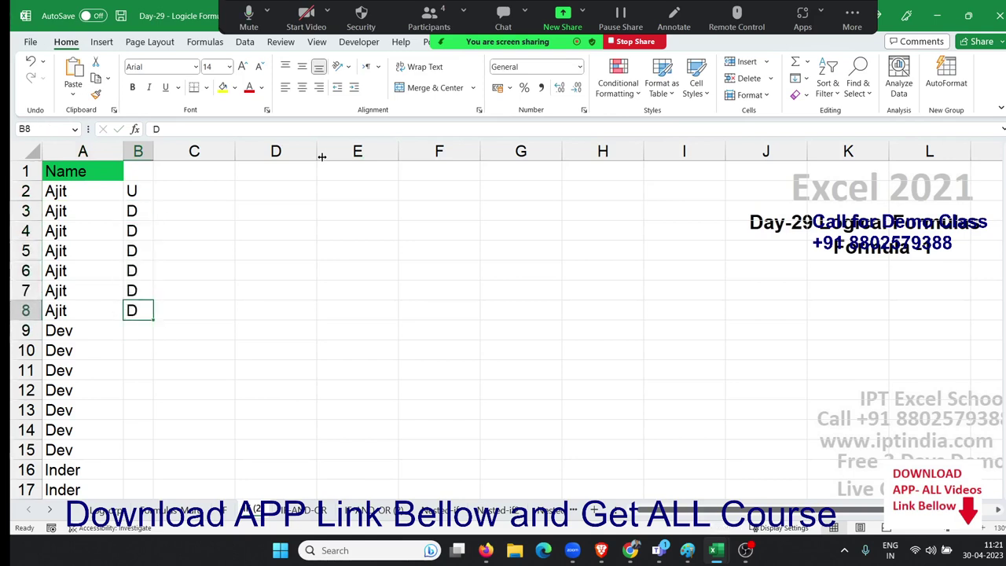
# Type U in B9 and D in B10 for the first two Dev rows.
pyautogui.press('Down')
pyautogui.write('U')
pyautogui.press('Return')
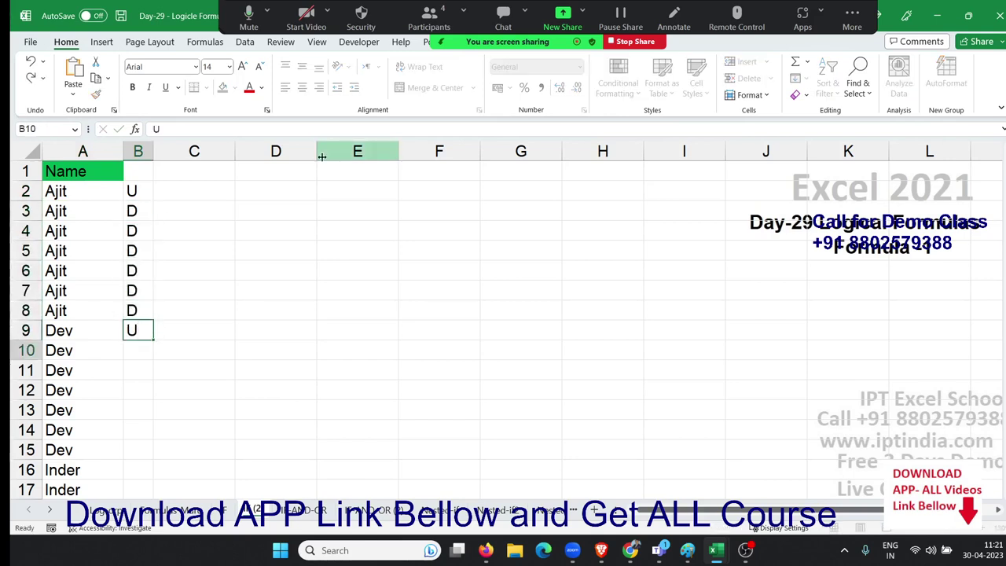
pyautogui.press('Return')
pyautogui.write('D')
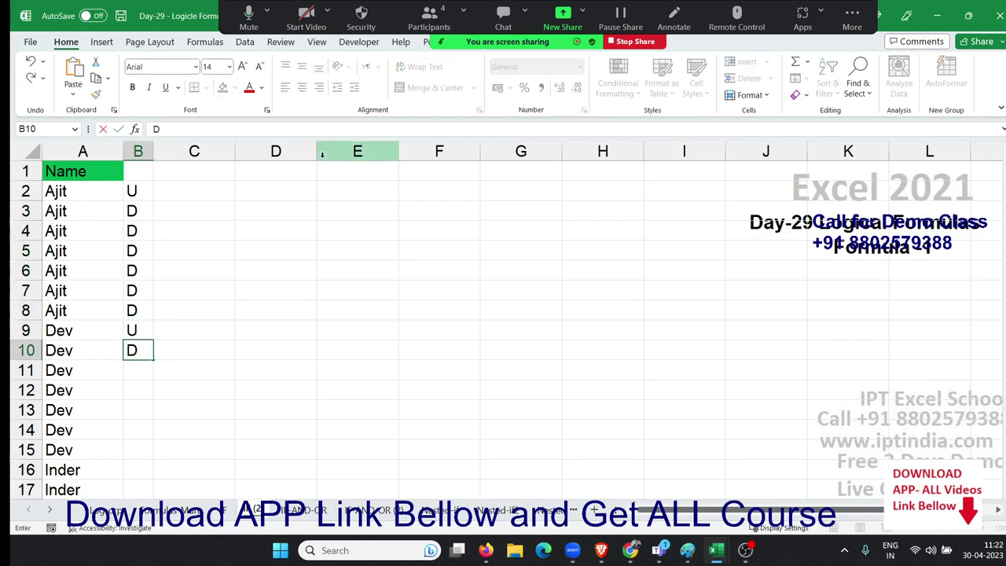
pyautogui.press('Return')
# Clear the hand-typed U/D flags from column B.
pyautogui.hotkey('ctrl', 'Up')
pyautogui.hotkey('ctrl', 'Up')
pyautogui.hotkey('ctrl', 'shift', 'Down')
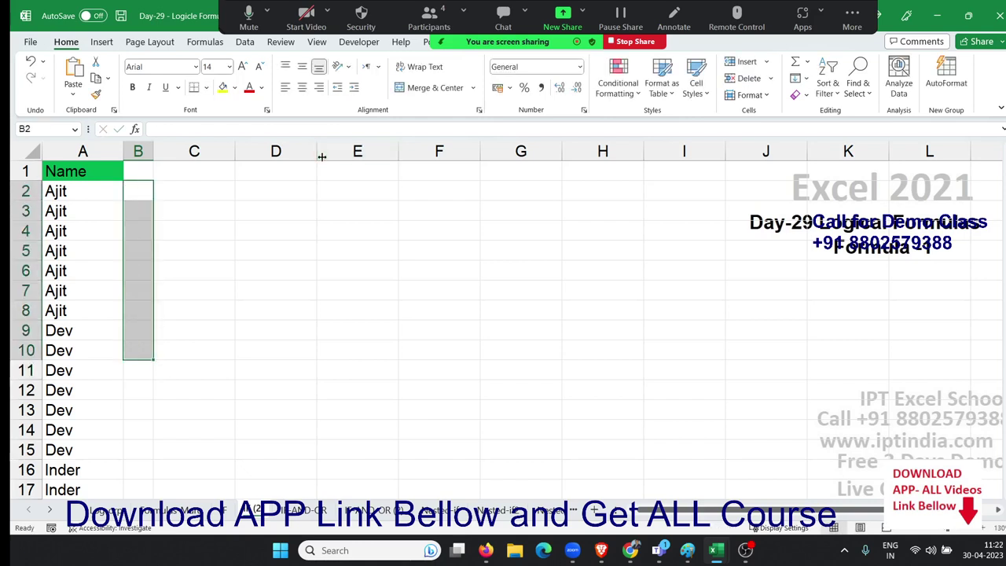
pyautogui.press('Delete')
pyautogui.press('Up')
pyautogui.press('Down')
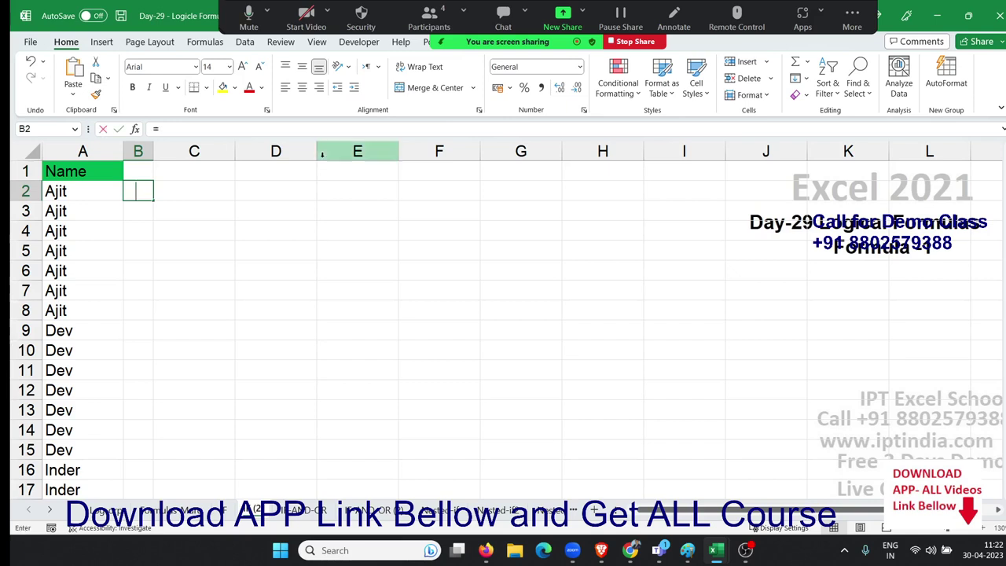
# Enter =IF(A2=A1,"D","U") in B2.
pyautogui.write('=IF(')
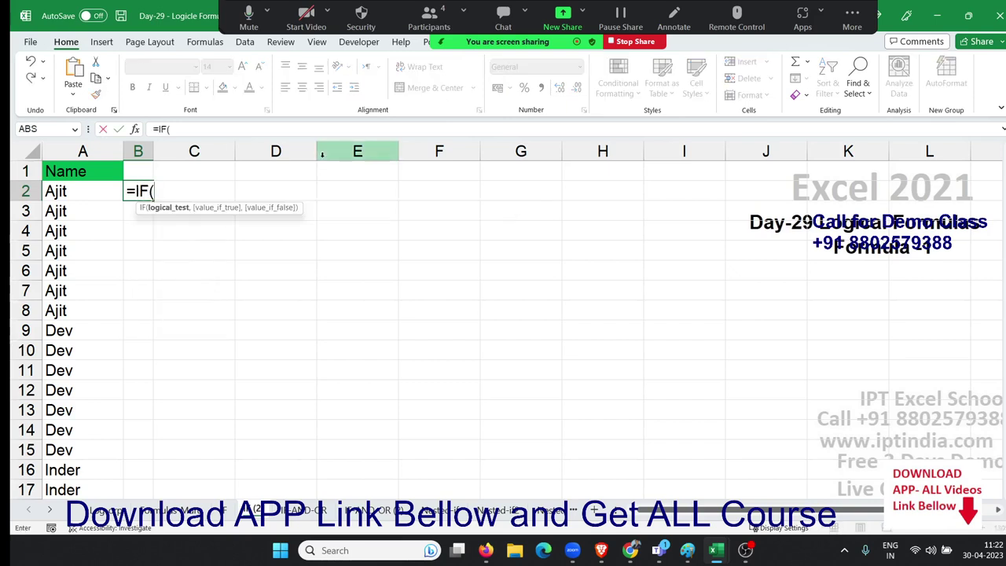
pyautogui.press('Left')
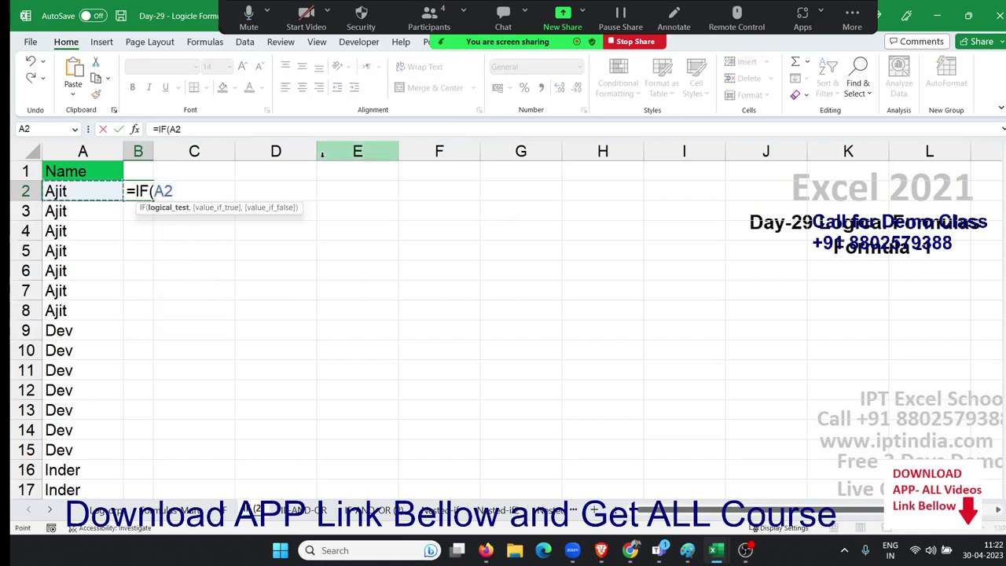
pyautogui.write('=')
pyautogui.press('Up')
pyautogui.press('Left')
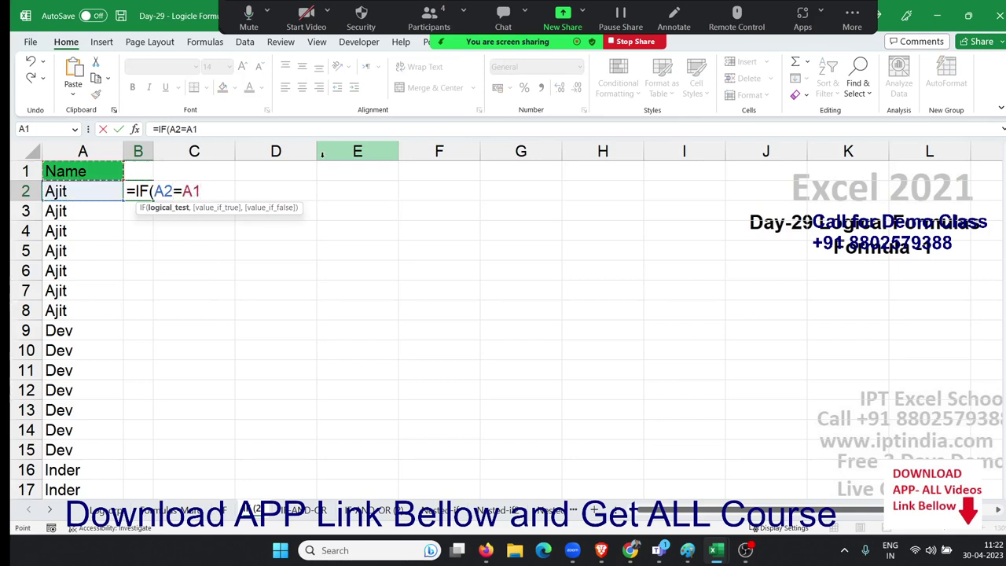
pyautogui.write(',')
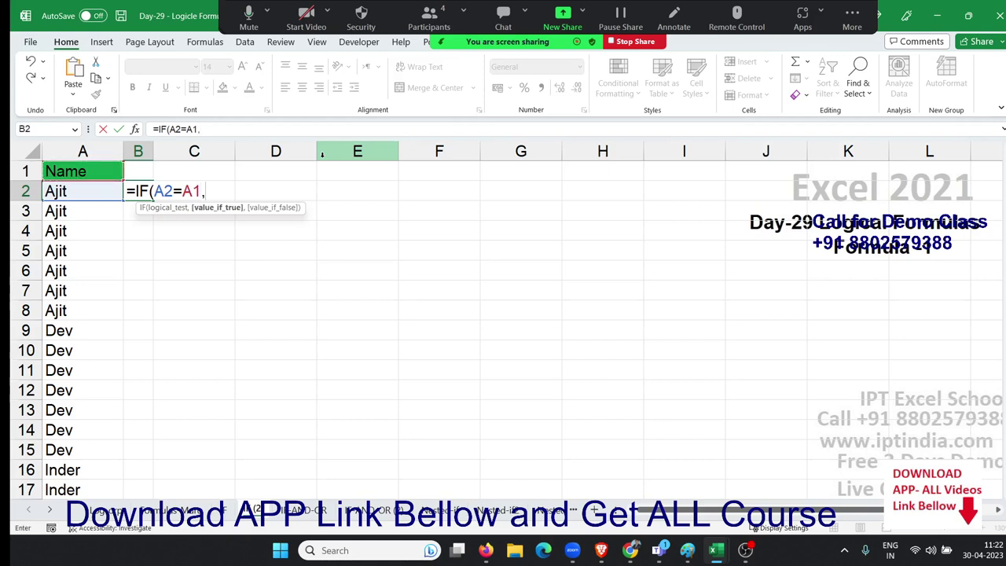
pyautogui.write('"D",')
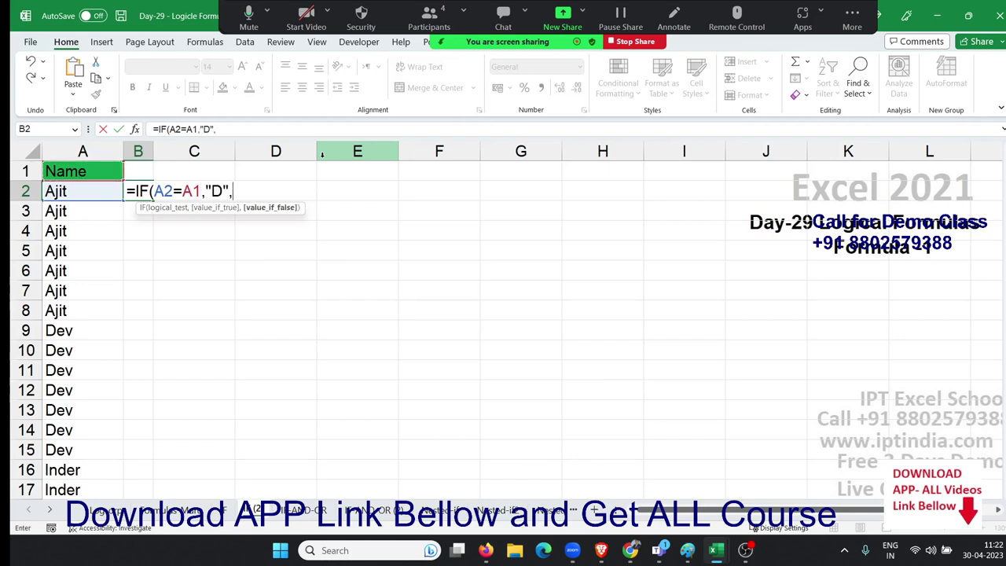
pyautogui.write('"U"')
pyautogui.press('Return')
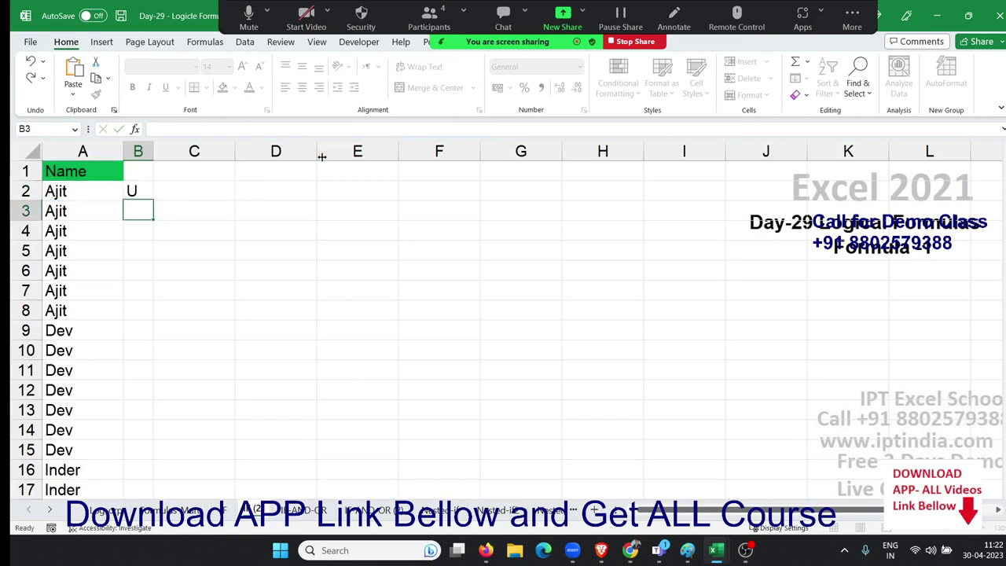
pyautogui.press('Up')
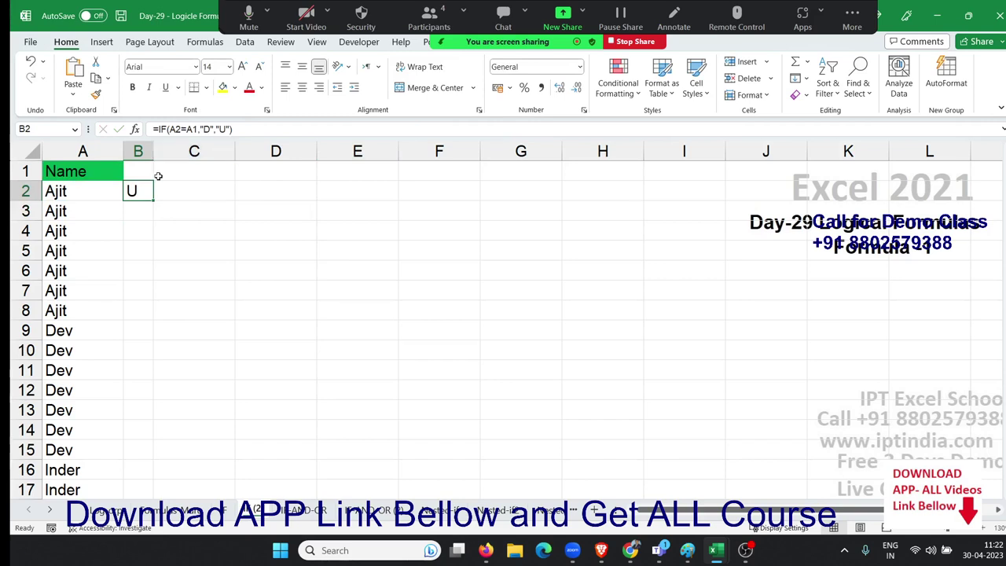
# Copy the B2 formula down column B and check that B9 compares A9 with A8.
pyautogui.click(157, 204)
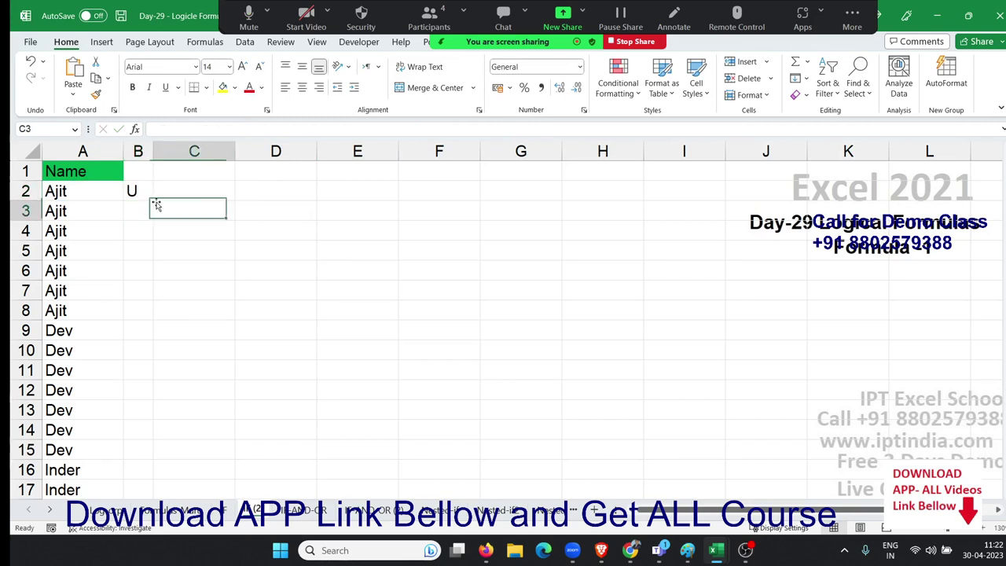
pyautogui.click(145, 197)
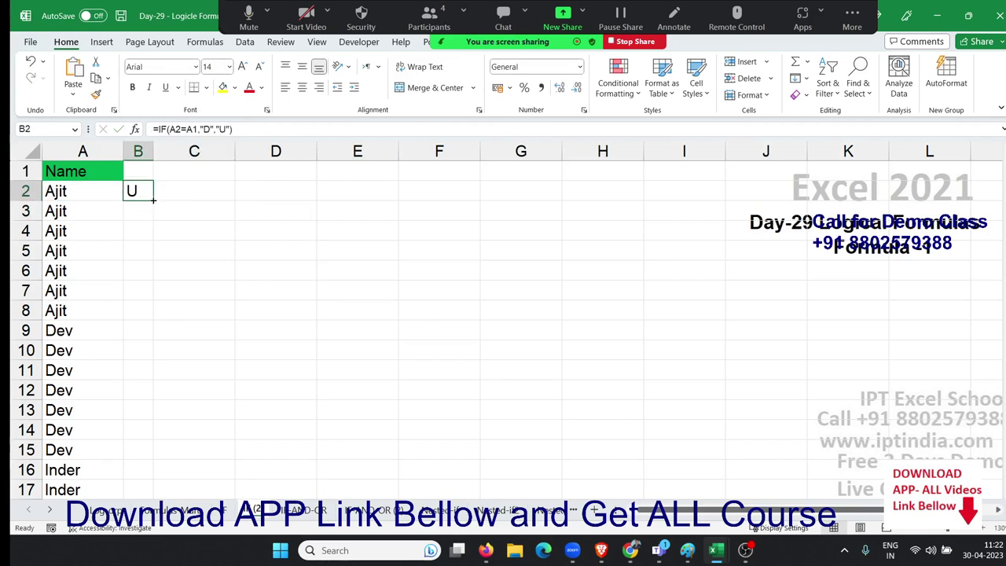
pyautogui.doubleClick(153, 201)
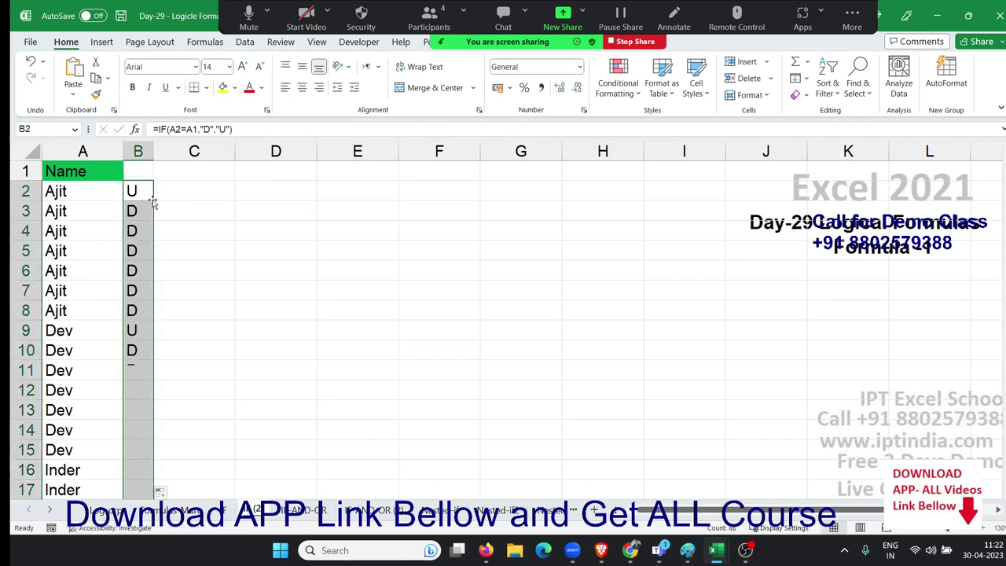
pyautogui.click(77, 333)
pyautogui.moveTo(134, 331); pyautogui.dragTo(138, 319)
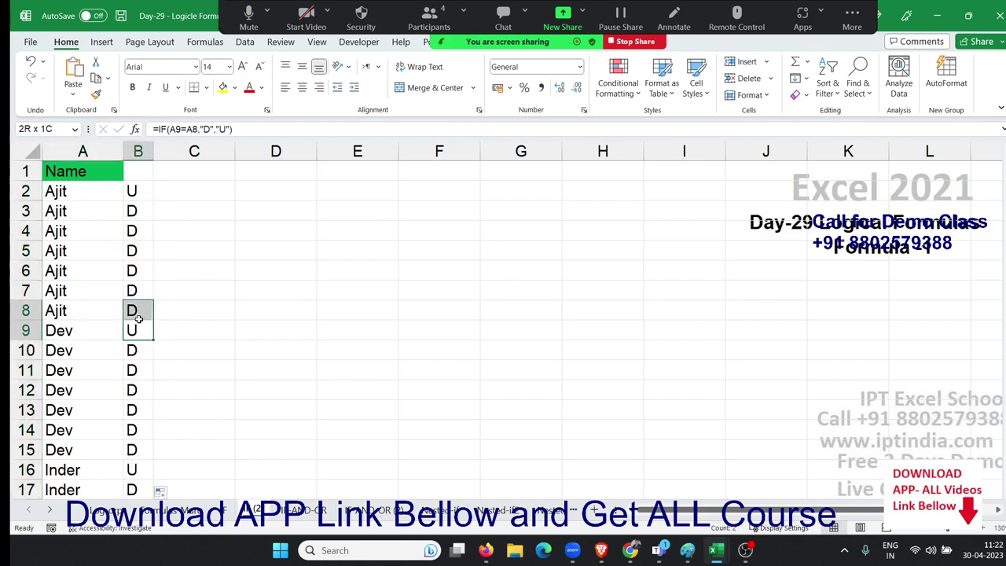
pyautogui.doubleClick(132, 330)
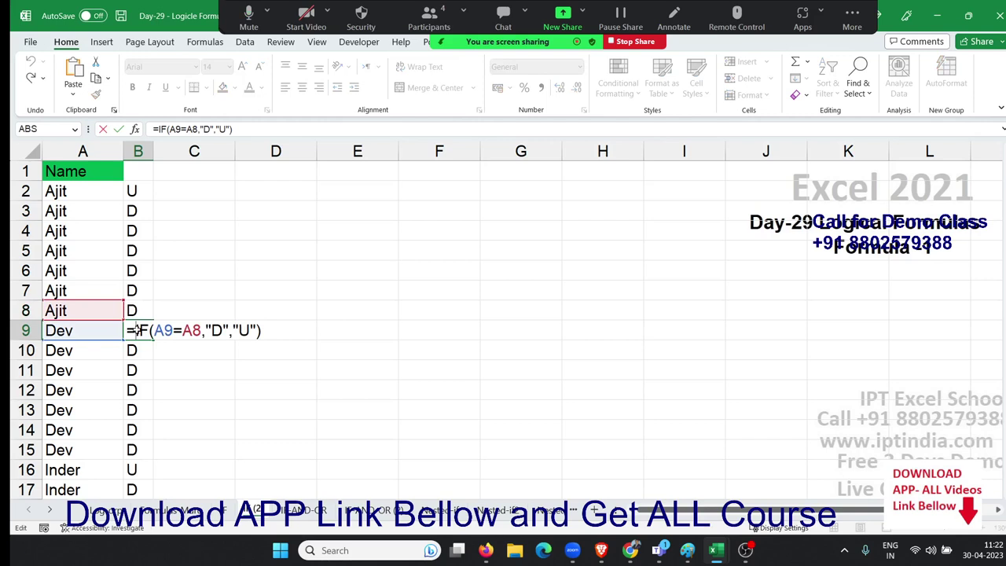
pyautogui.press('Escape')
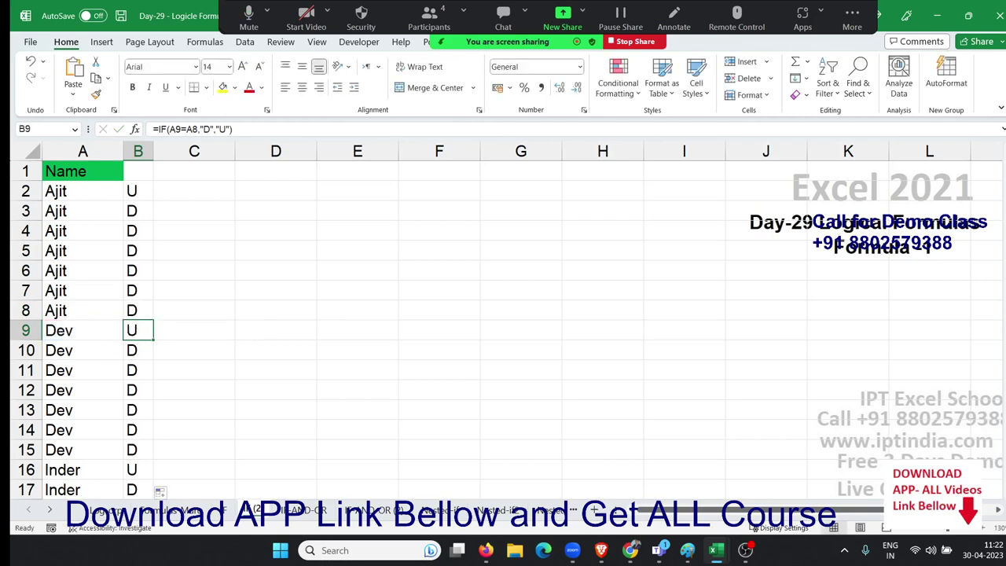
pyautogui.hotkey('alt', 'Tab')
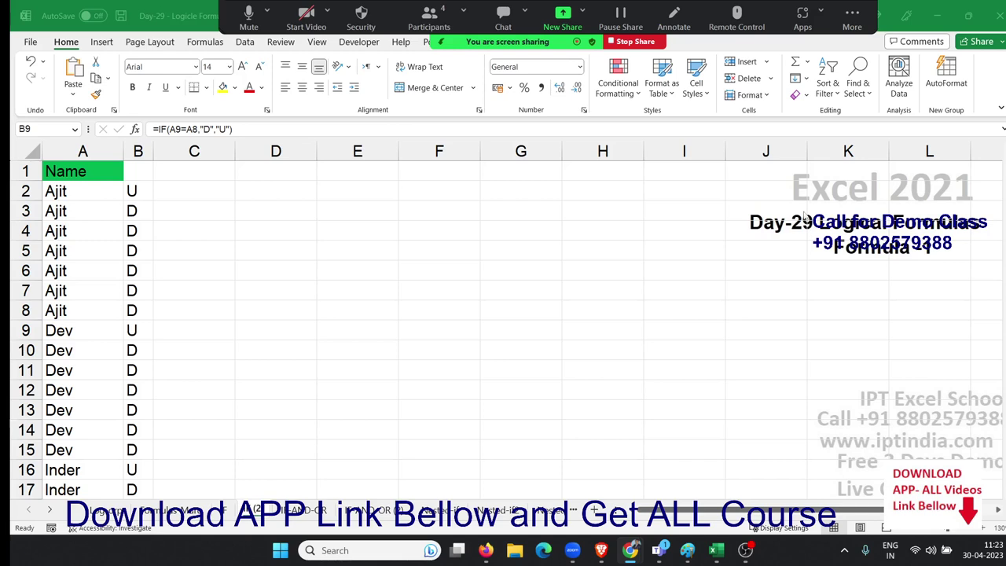
pyautogui.hotkey('alt', 'Tab')
# Hand-type serial numbers 1–7 for Ajit and 1 for the first Dev in C2:C9.
pyautogui.click(213, 194)
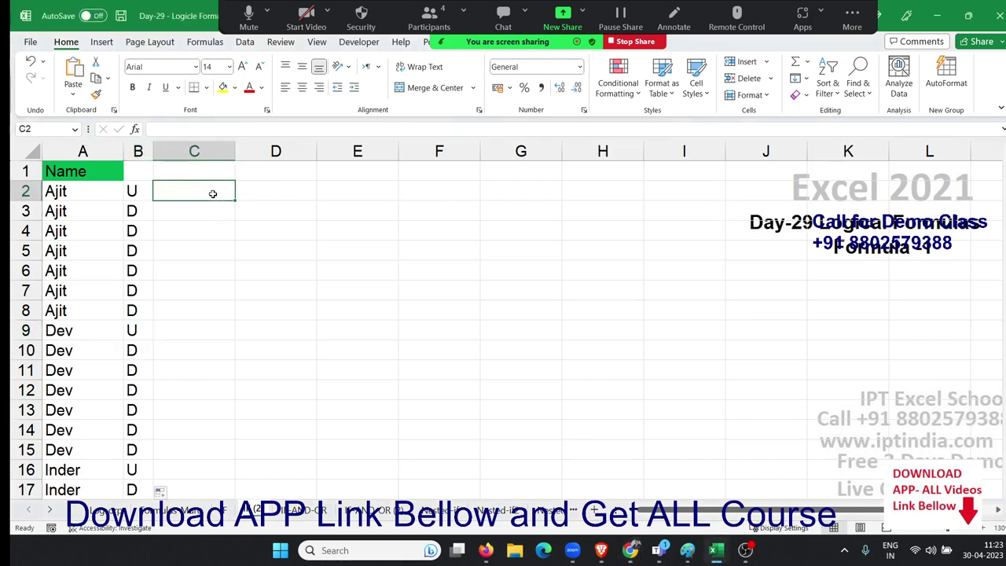
pyautogui.write('1')
pyautogui.press('Return')
pyautogui.write('2')
pyautogui.press('Return')
pyautogui.press('Return')
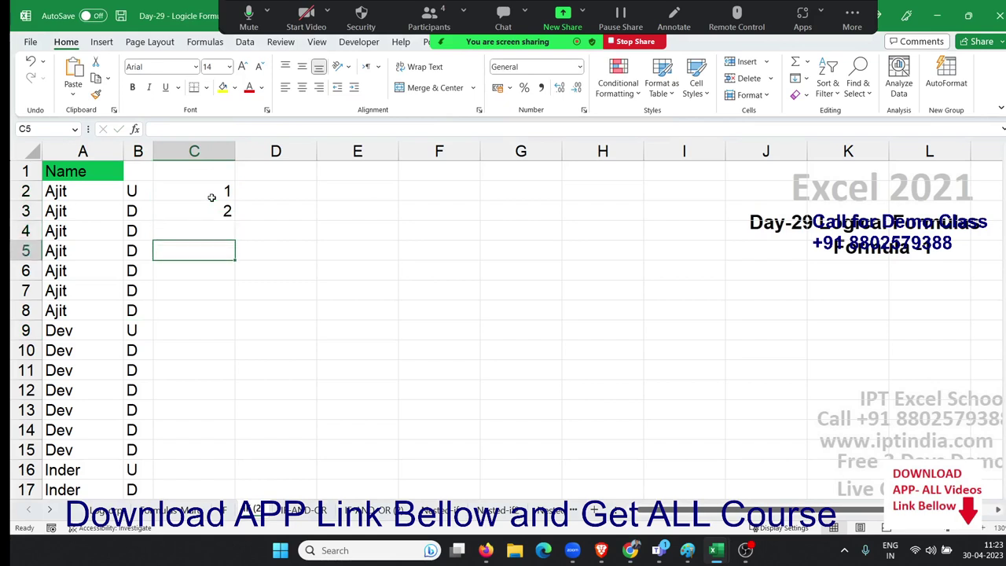
pyautogui.press('Up')
pyautogui.write('3')
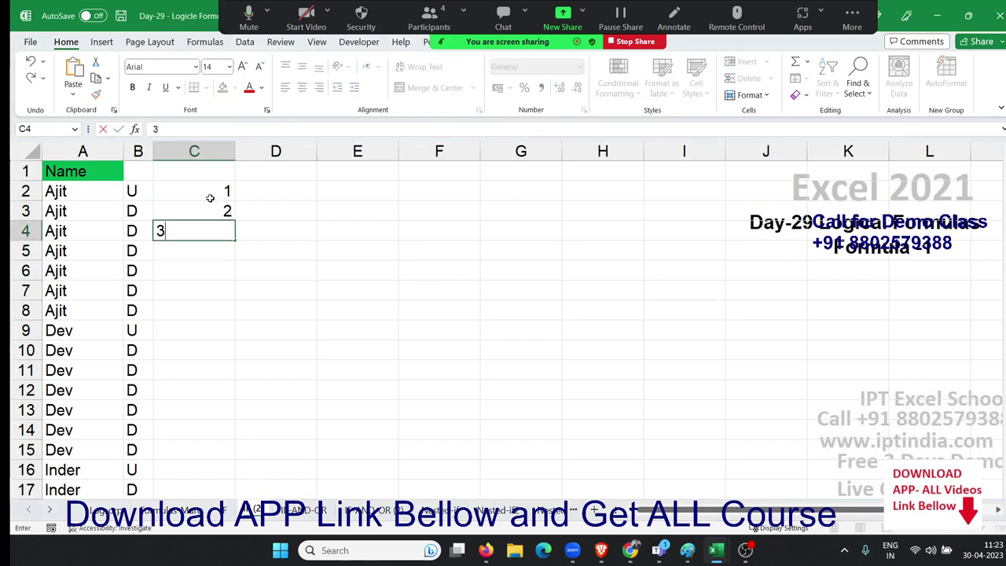
pyautogui.press('Return')
pyautogui.write('4')
pyautogui.press('Return')
pyautogui.write('5')
pyautogui.press('Return')
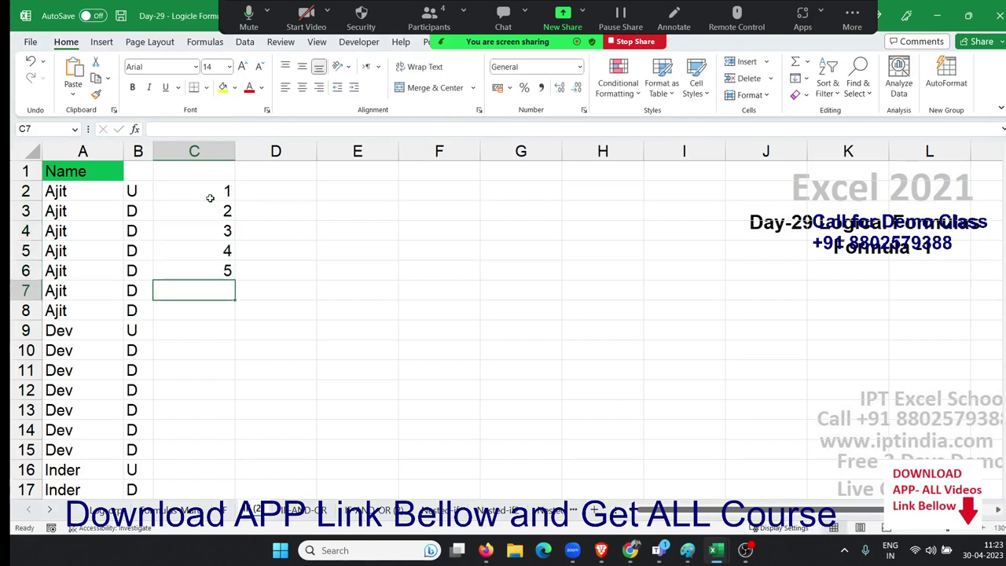
pyautogui.write('6')
pyautogui.press('Return')
pyautogui.write('7')
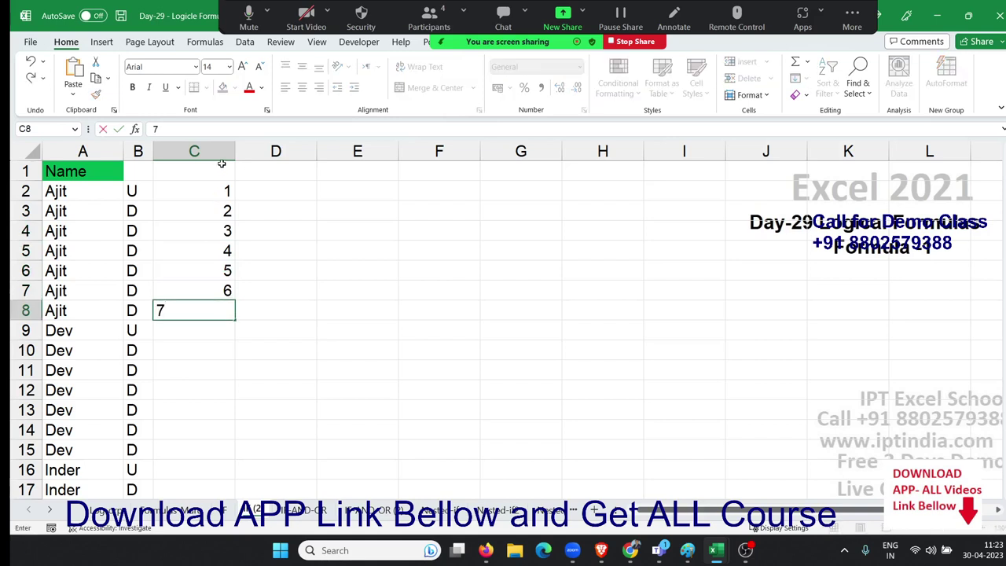
pyautogui.press('Return')
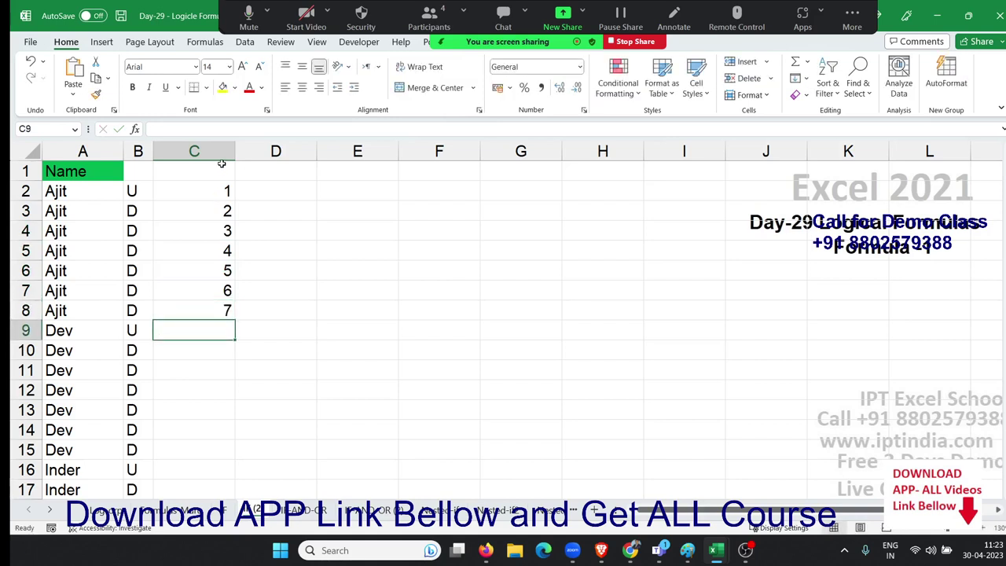
pyautogui.write('1')
pyautogui.press('Return')
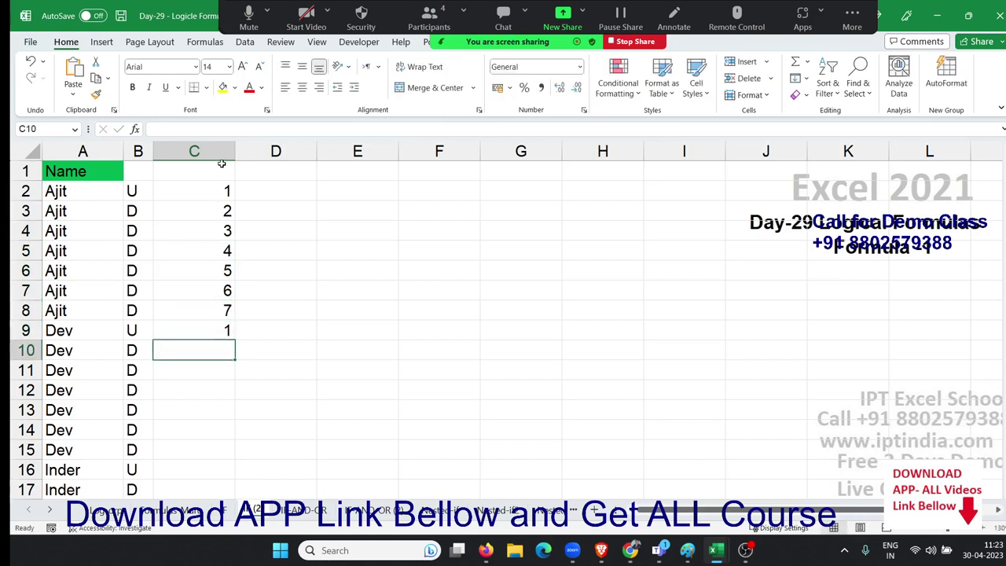
# Select and delete the hand-typed serial numbers in C2:C9.
pyautogui.hotkey('ctrl', 'Up')
pyautogui.hotkey('ctrl', 'Up')
pyautogui.press('Down')
pyautogui.press('Up')
pyautogui.hotkey('ctrl', 'shift', 'Down')
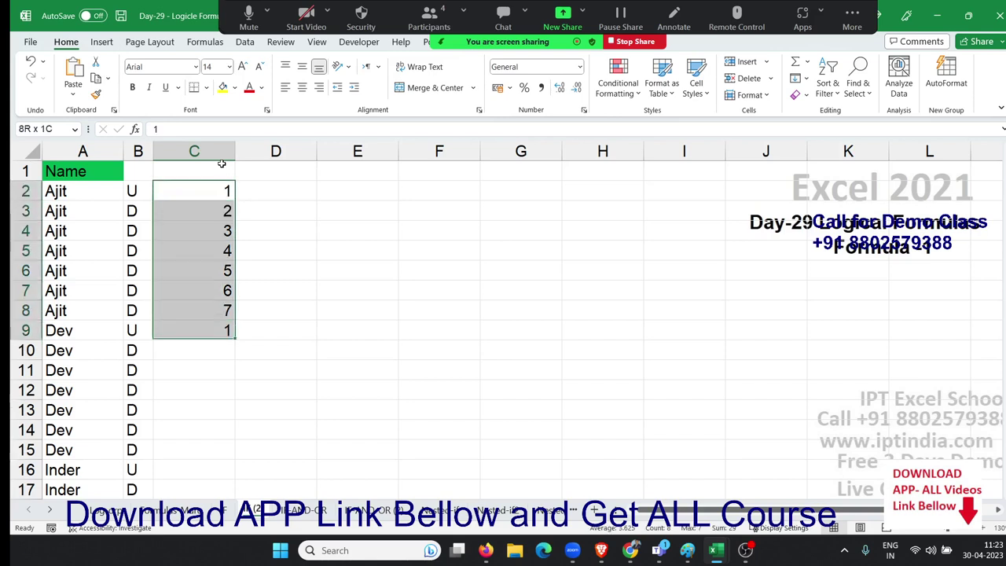
pyautogui.press('Delete')
pyautogui.press('Up')
pyautogui.press('Down')
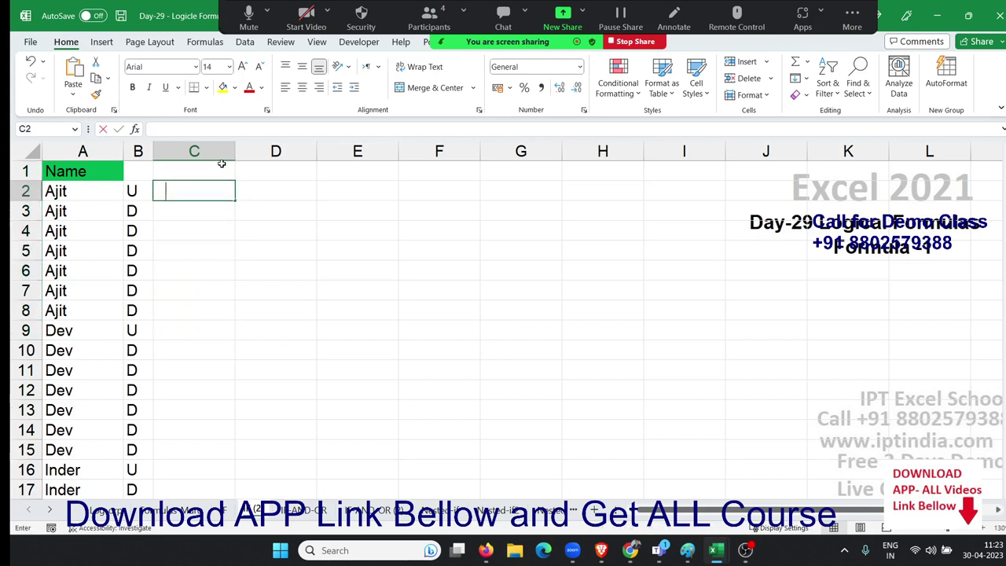
# Enter =IF(A2=A1,C1+1,1) in C2 so it shows 1.
pyautogui.write('=')
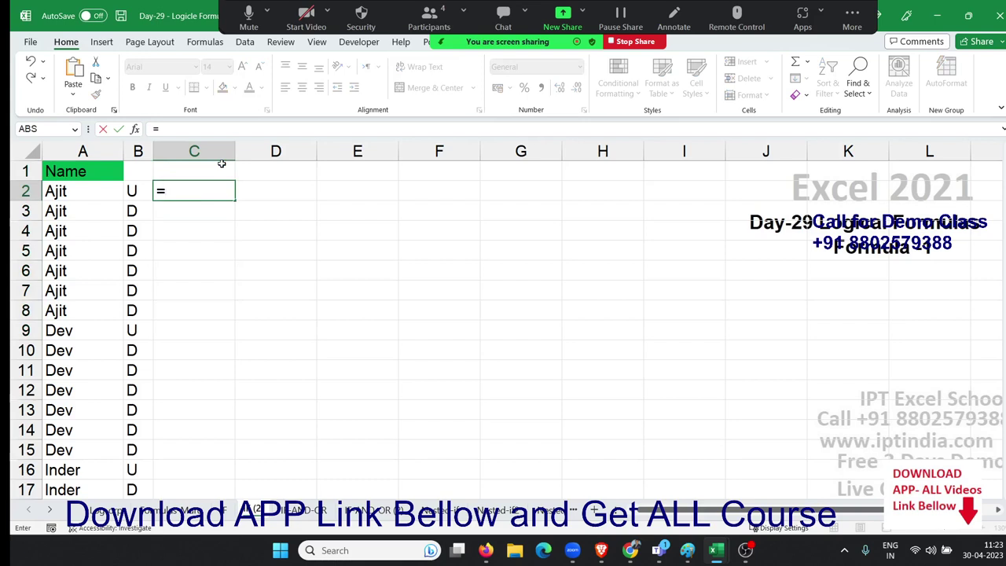
pyautogui.write('if')
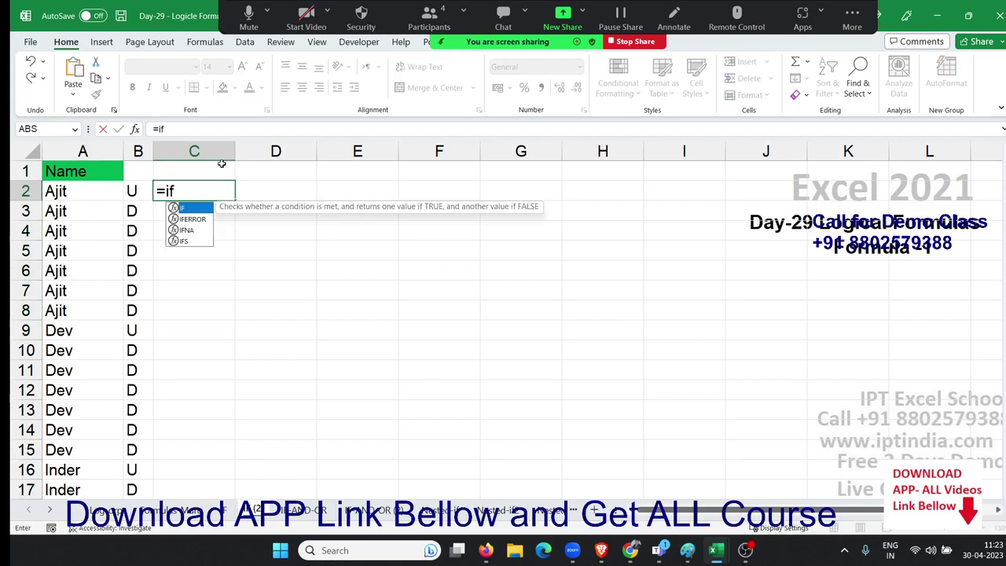
pyautogui.press('Tab')
pyautogui.press('Left')
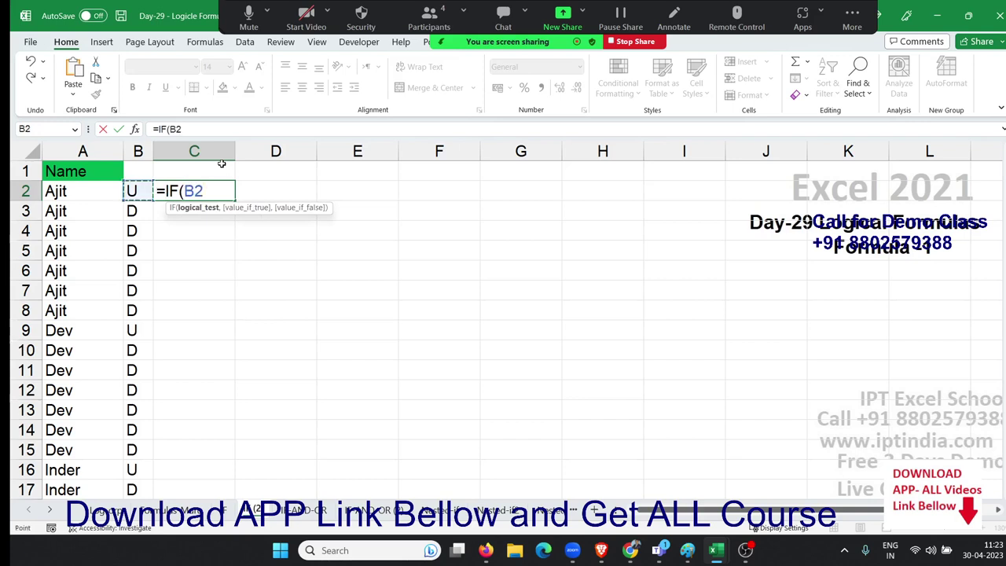
pyautogui.press('Left')
pyautogui.write('=')
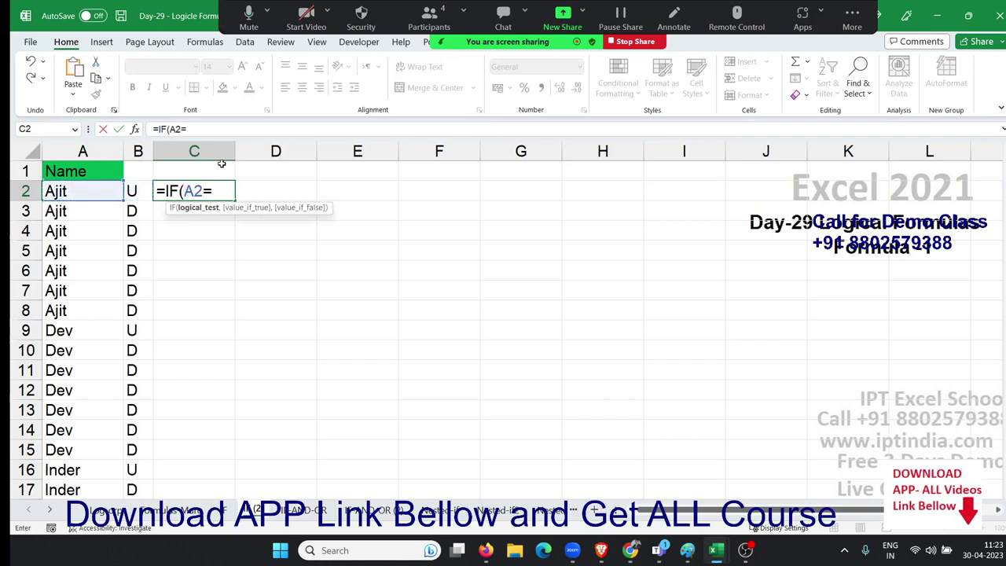
pyautogui.press('Up')
pyautogui.press('Left')
pyautogui.press('Left')
pyautogui.write(',')
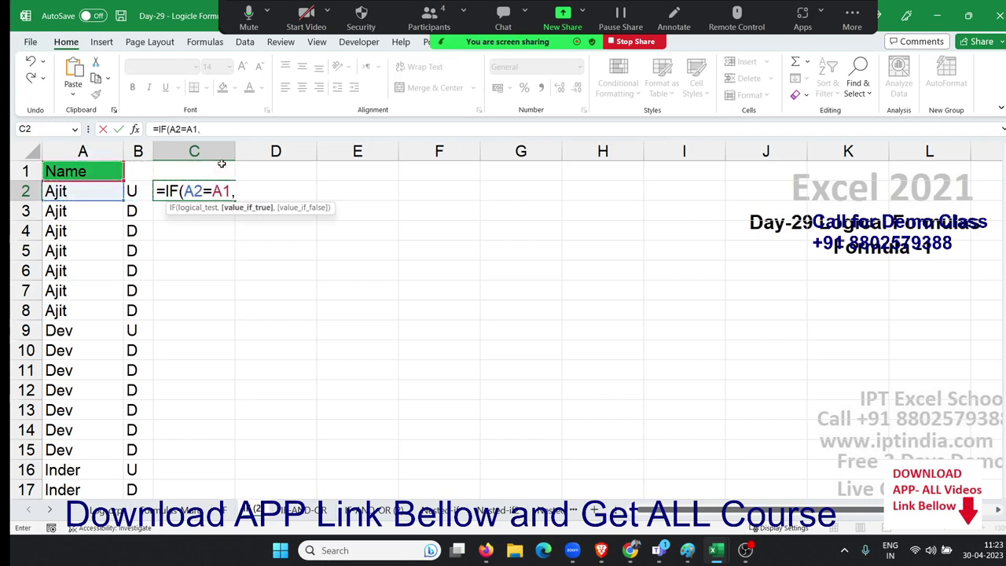
pyautogui.click(222, 164)
pyautogui.write('+')
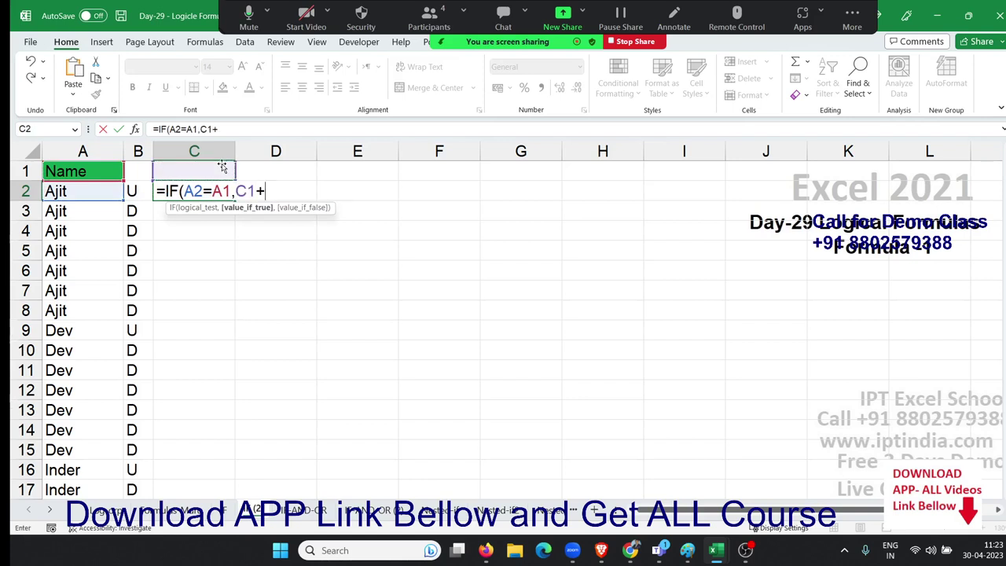
pyautogui.write('1,')
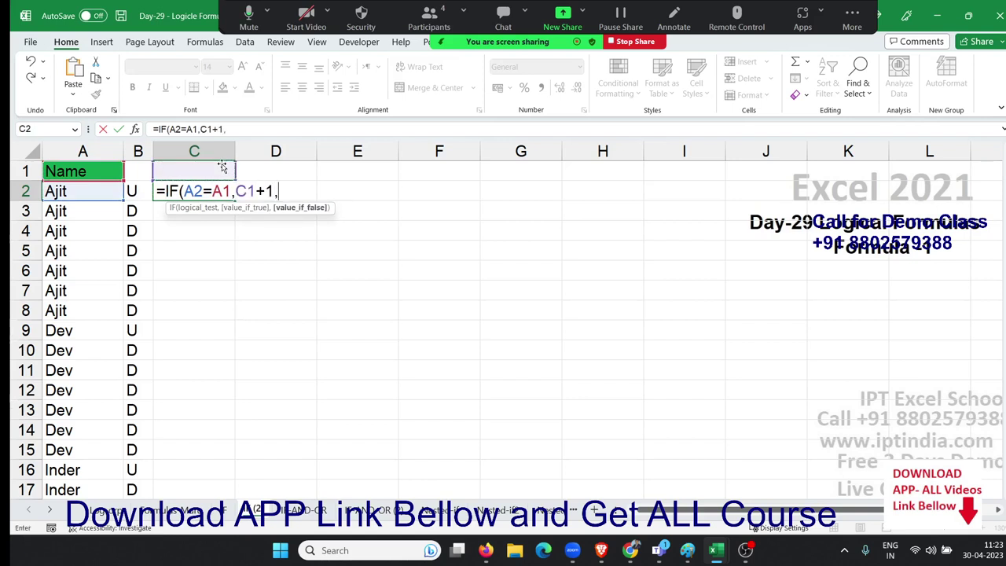
pyautogui.write('1')
pyautogui.hotkey('alt', 'Tab')
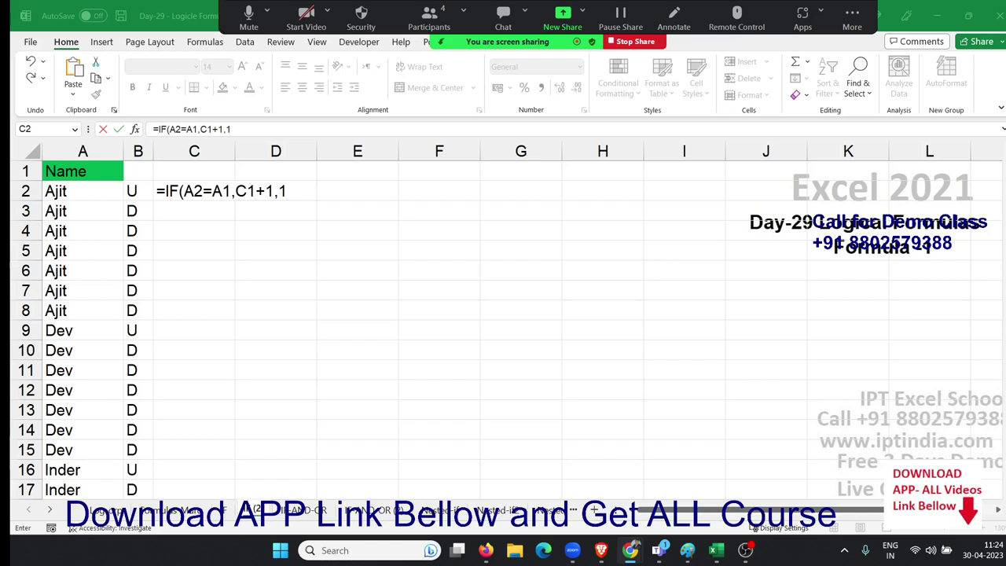
pyautogui.click(181, 191)
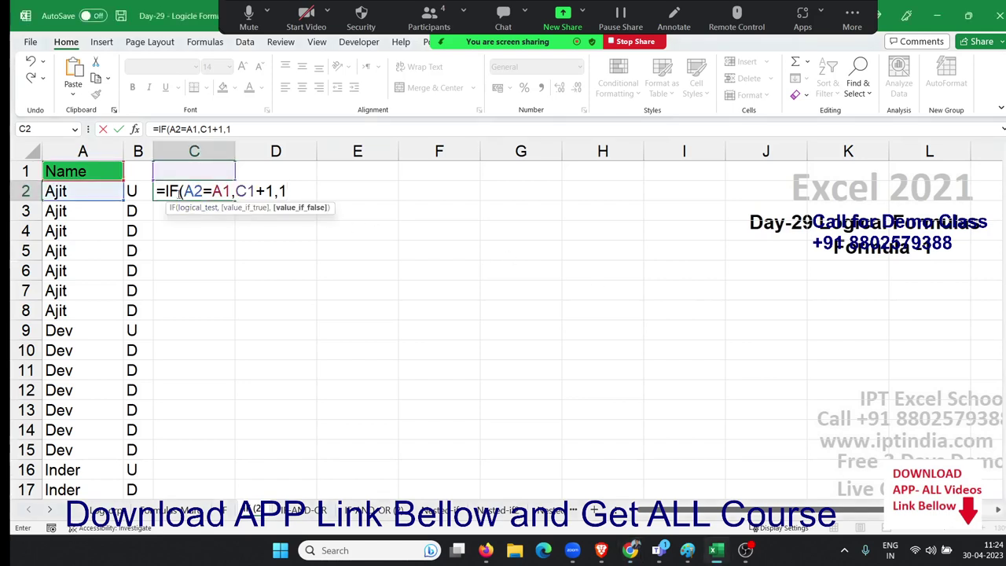
pyautogui.hotkey('ctrl', 'Return')
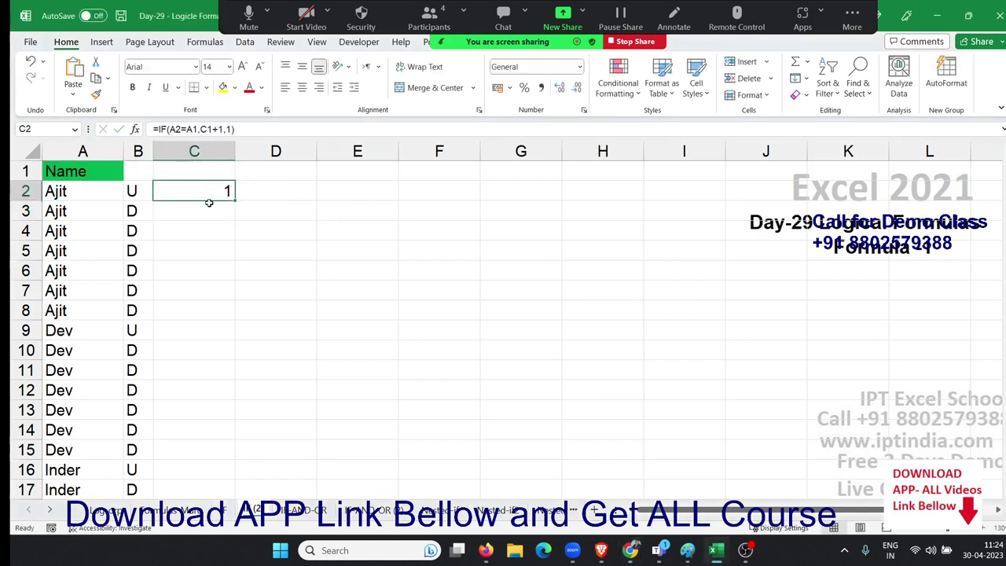
# Fill C2's count formula down the whole of column C.
pyautogui.doubleClick(234, 200)
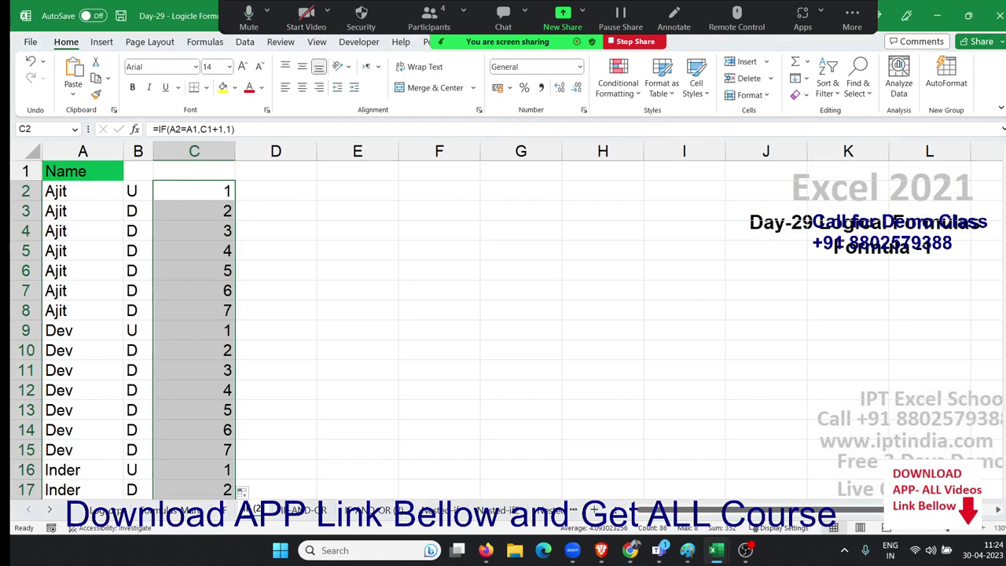
pyautogui.hotkey('alt', 'Tab')
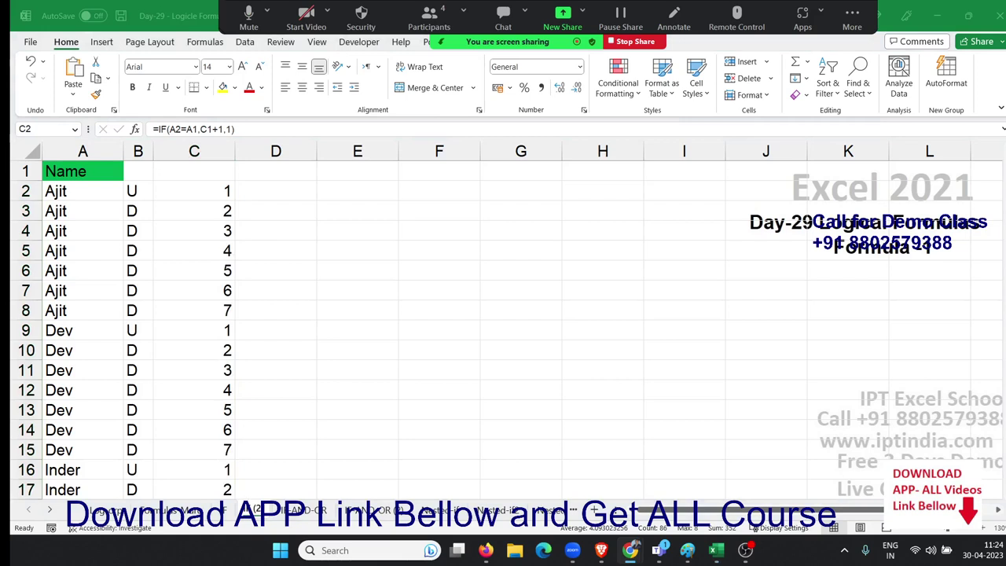
pyautogui.click(209, 187)
# Inspect the count formulas in C2, C3 and C9, then bring up the Teams meeting window.
pyautogui.doubleClick(211, 190)
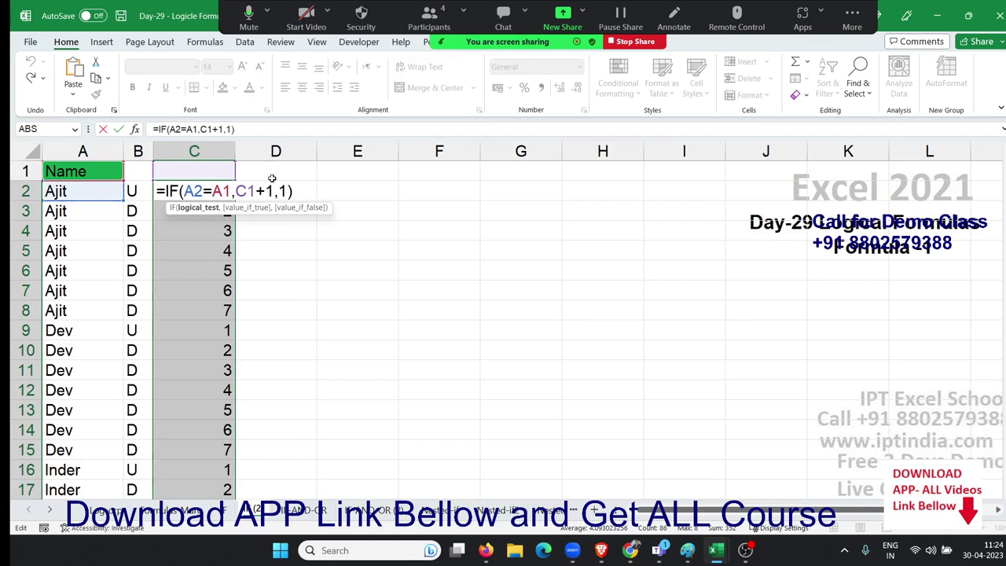
pyautogui.press('Return')
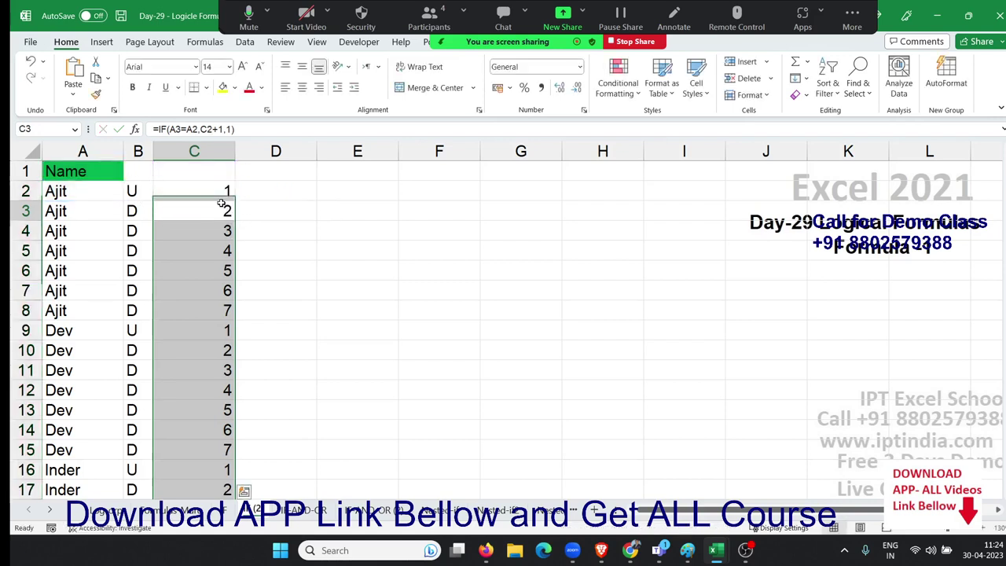
pyautogui.doubleClick(225, 208)
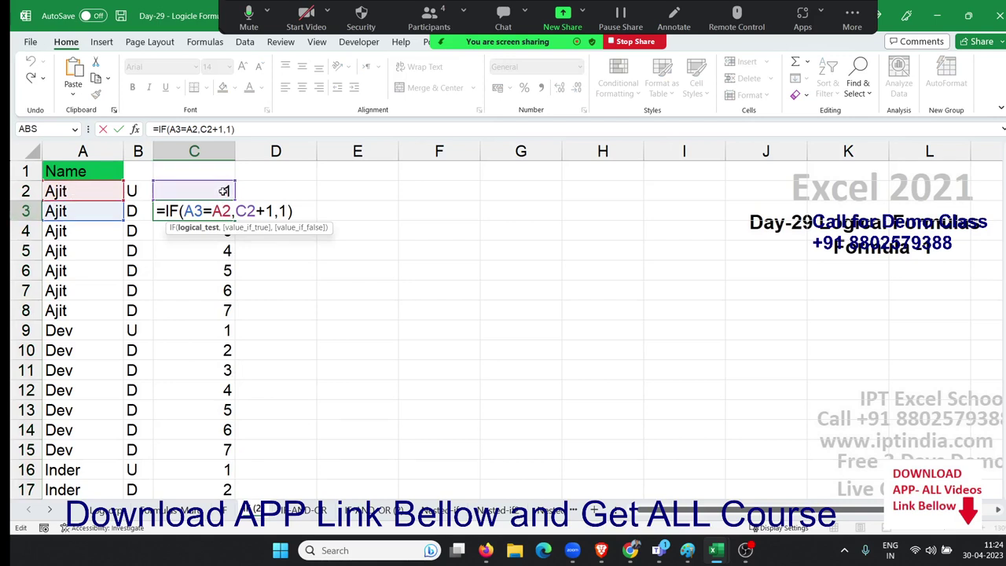
pyautogui.press('Return')
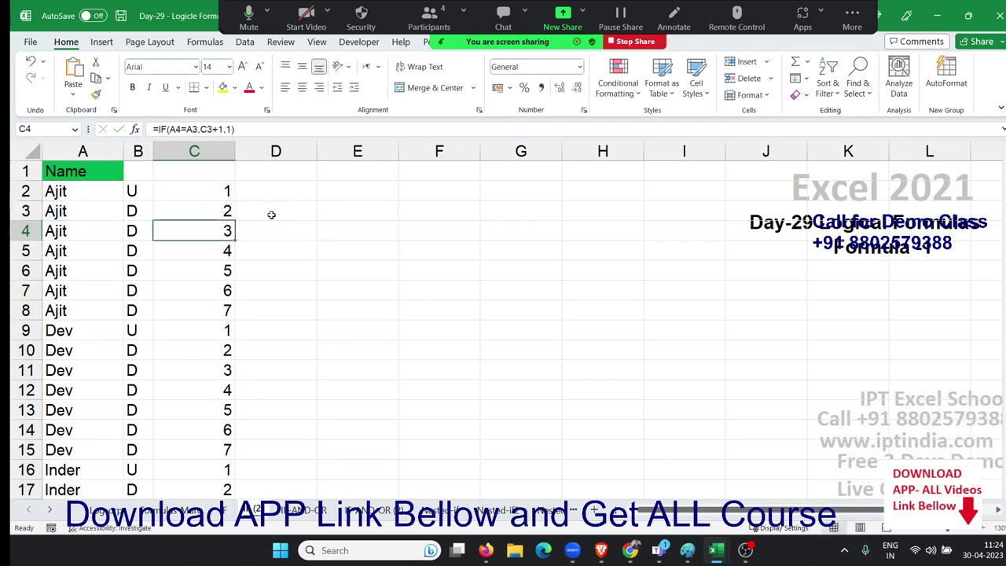
pyautogui.press('Down')
pyautogui.press('Down')
pyautogui.press('Down')
pyautogui.press('Down')
pyautogui.press('Down')
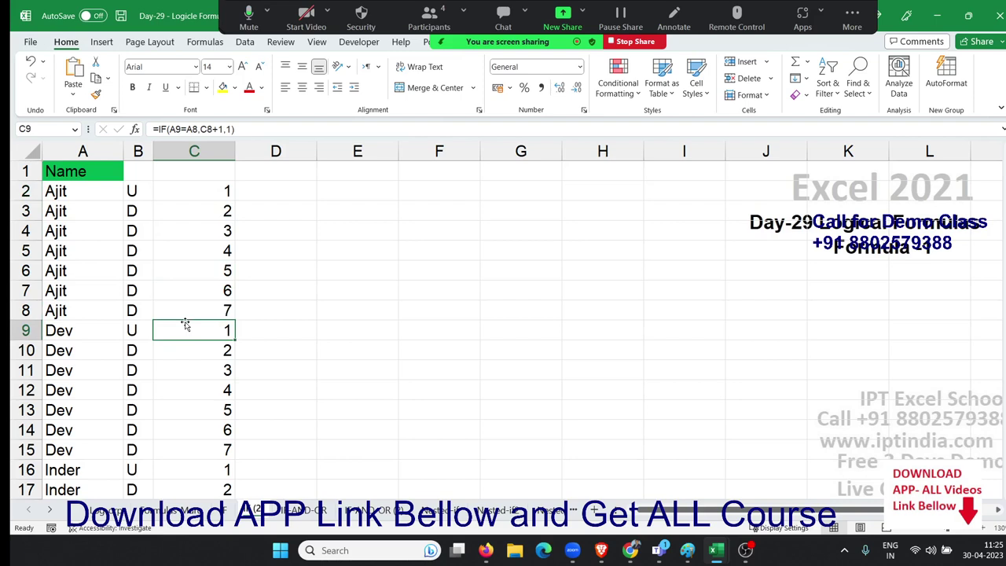
pyautogui.doubleClick(217, 328)
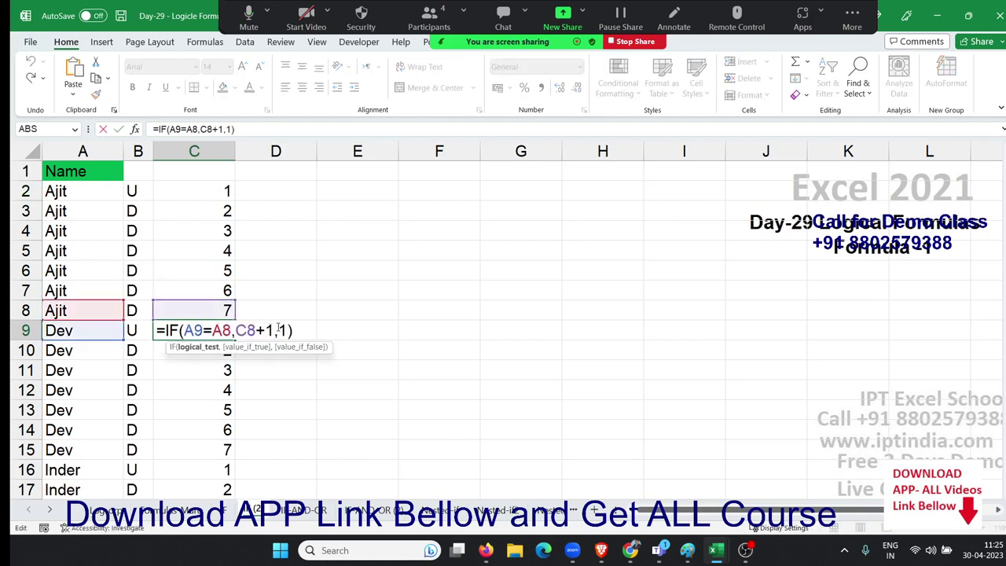
pyautogui.press('Escape')
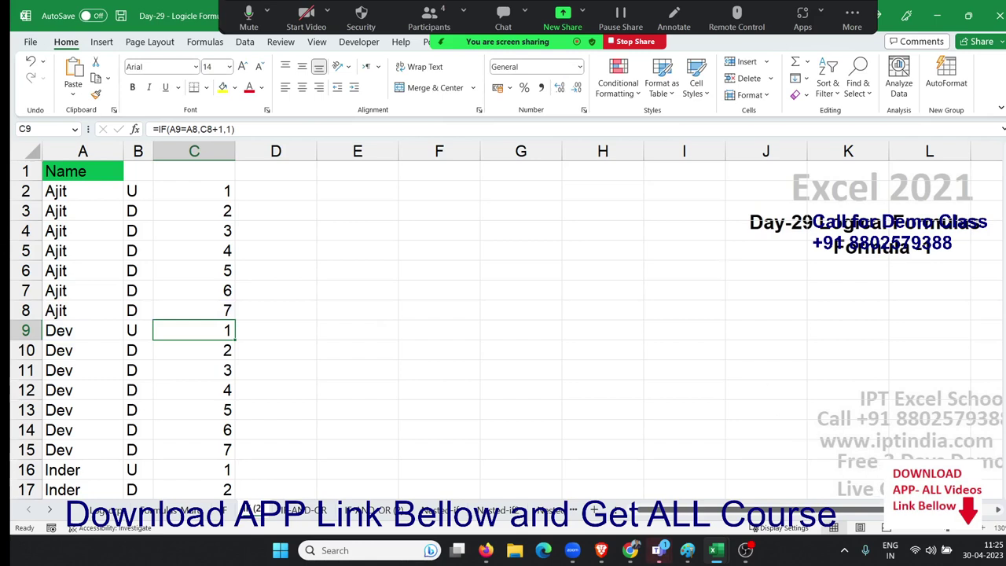
pyautogui.click(658, 550)
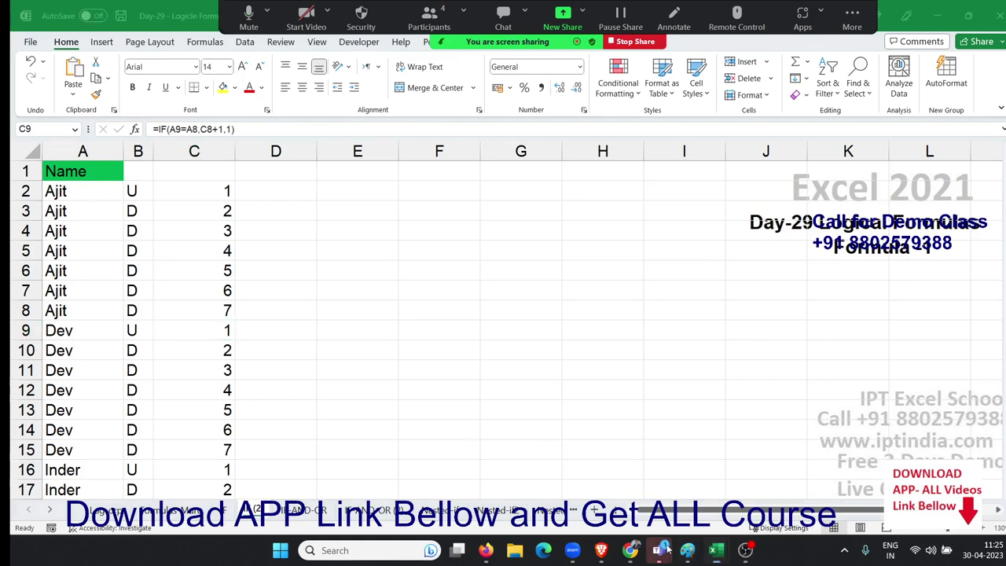
pyautogui.click(730, 476)
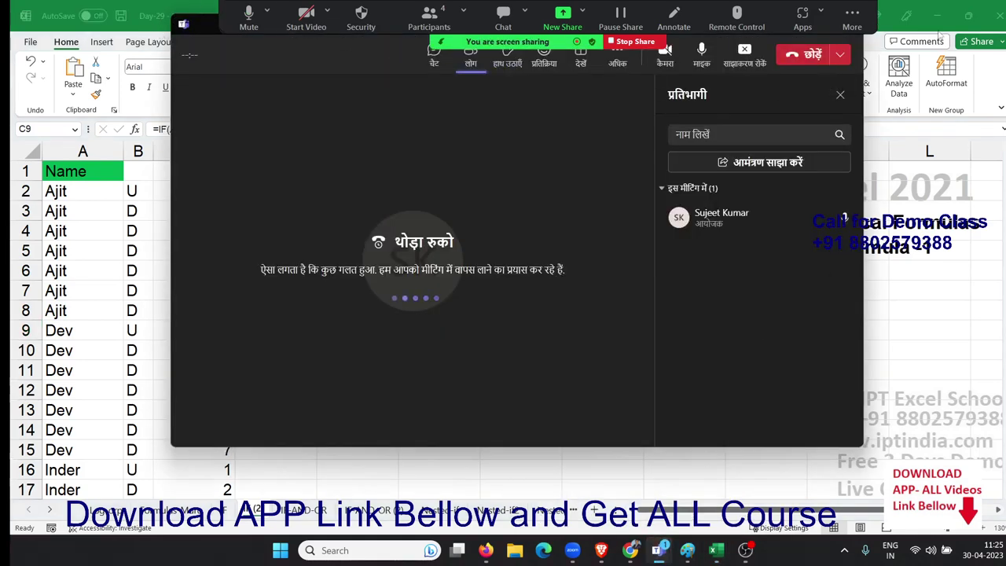
# Close the Teams meeting window, revealing the sheet's per-name counts restarting at 1.
pyautogui.click(809, 53)
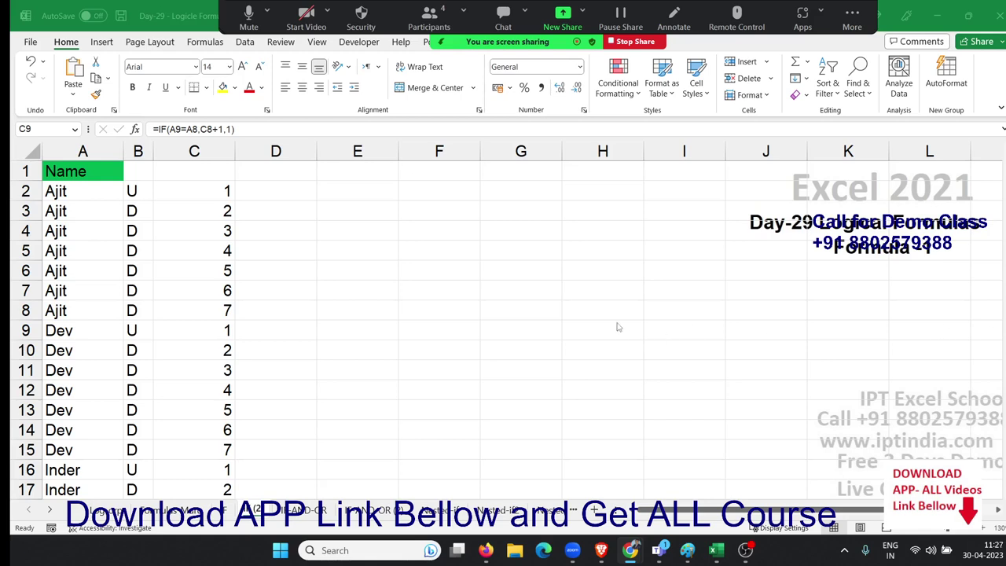
# Enter 101.499 in F3 after discarding two false starts.
pyautogui.click(433, 211)
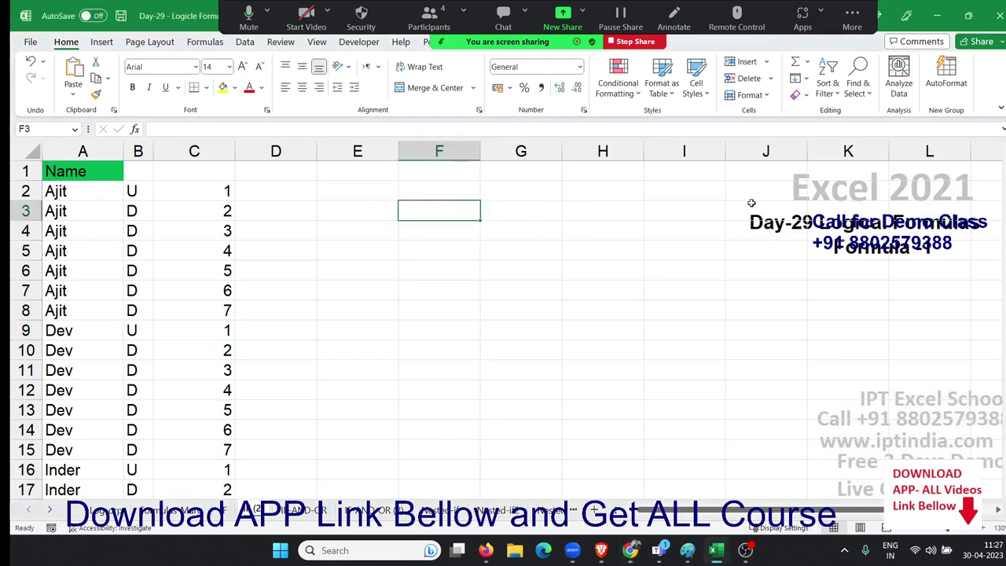
pyautogui.write('14254')
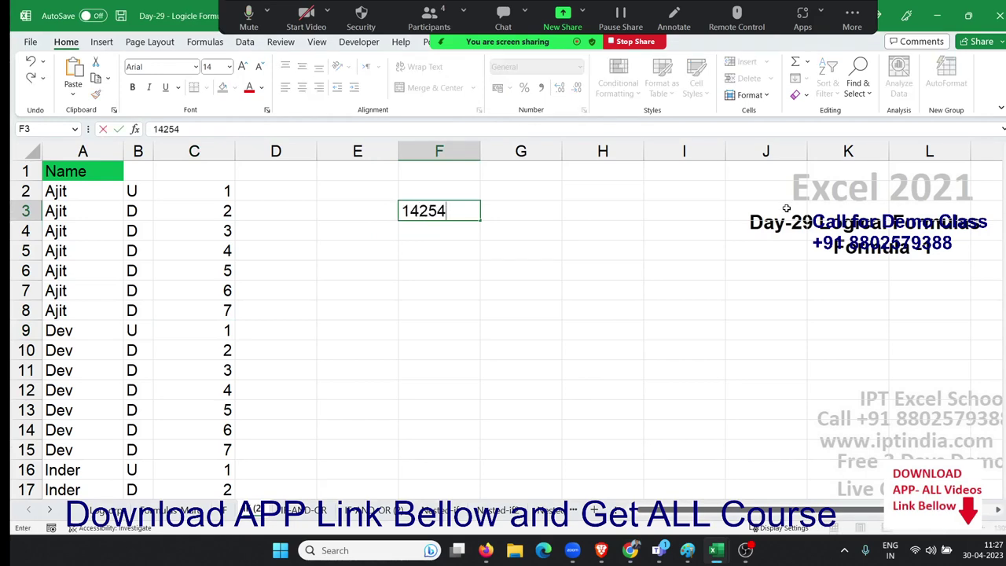
pyautogui.press('Escape')
pyautogui.write('0')
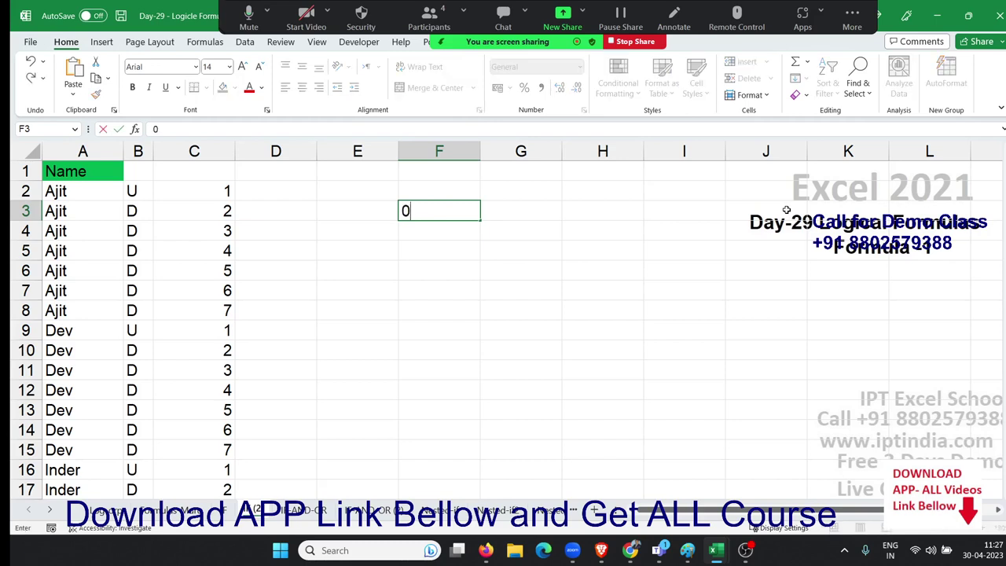
pyautogui.write('.')
pyautogui.press('Escape')
pyautogui.write('101')
pyautogui.write('.4')
pyautogui.write('99')
pyautogui.press('Return')
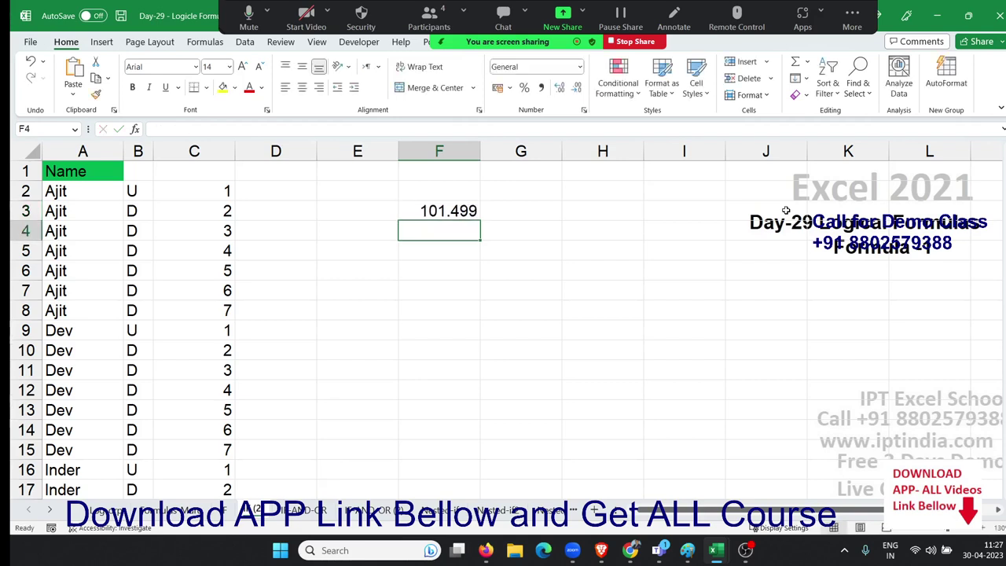
# Lengthen F3's decimal with extra digits 1654125, then undo back to 101.499.
pyautogui.press('Up')
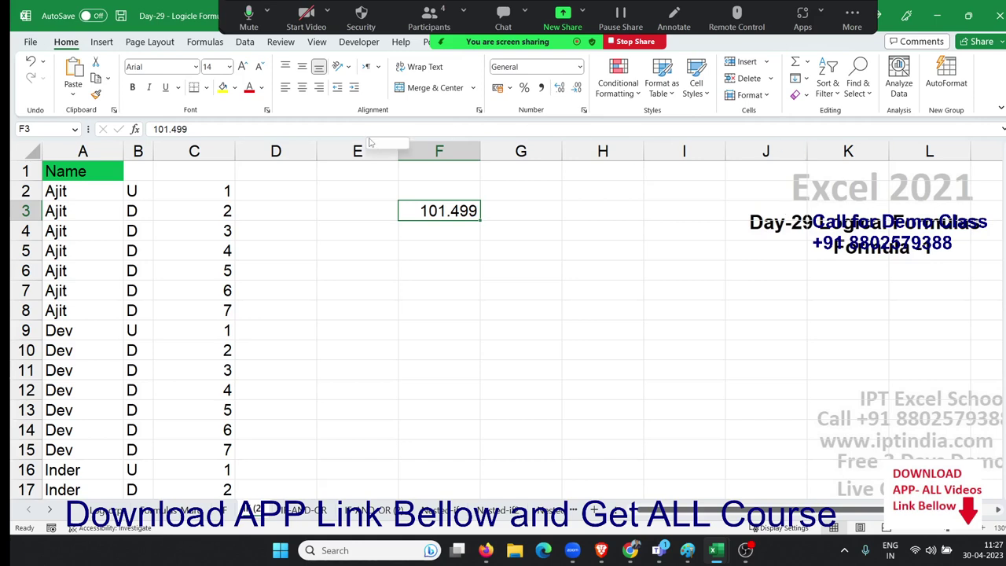
pyautogui.click(442, 129)
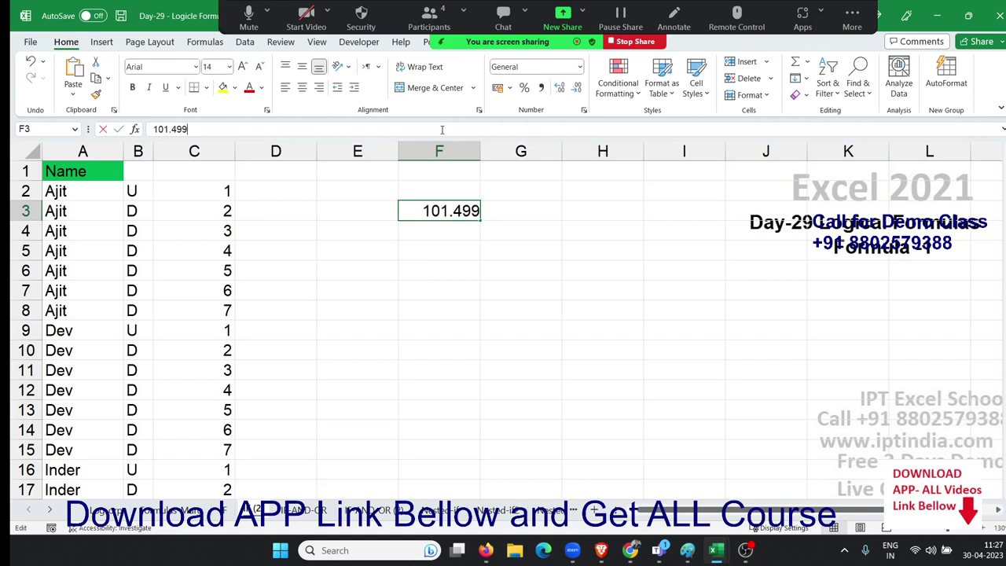
pyautogui.write('1654125')
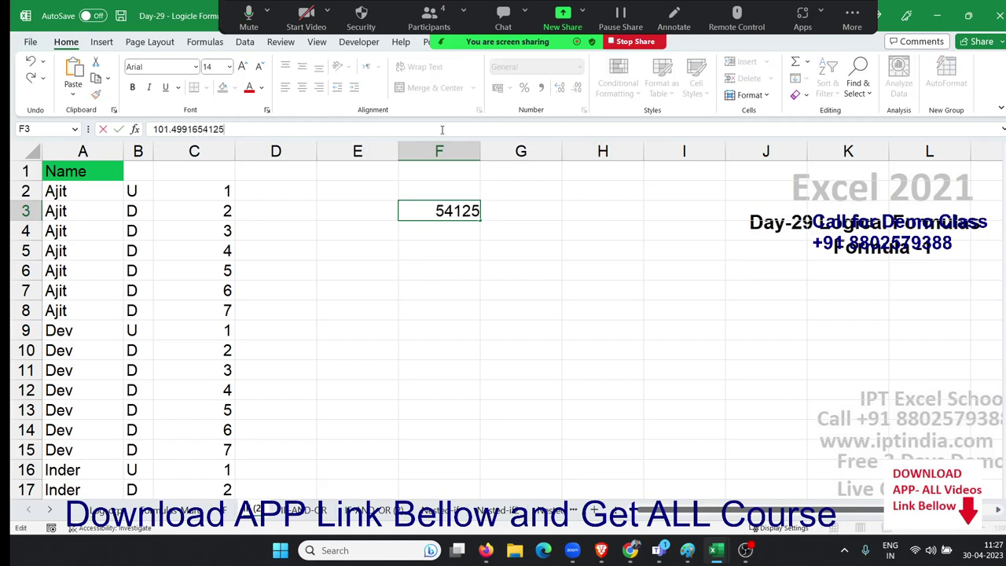
pyautogui.press('Return')
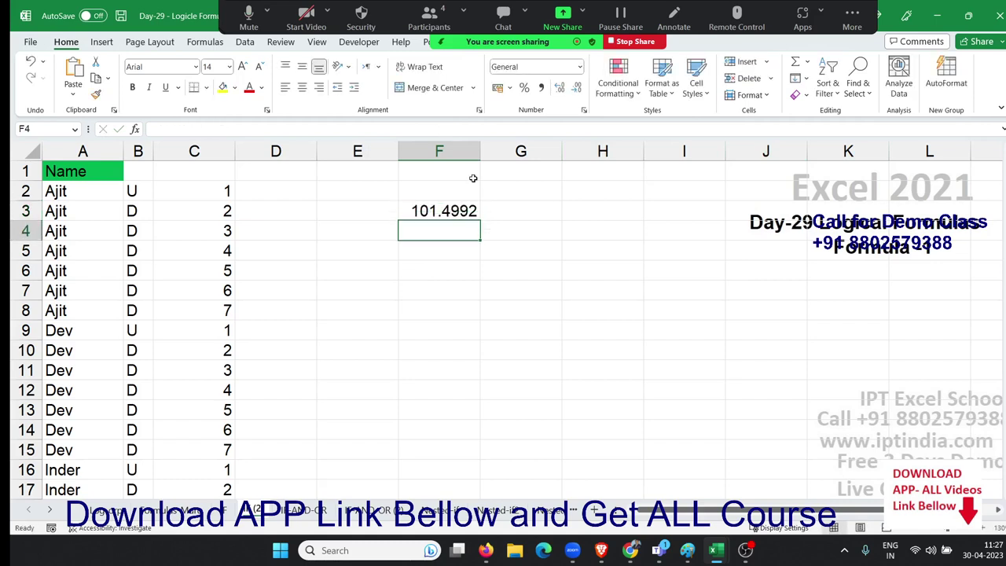
pyautogui.hotkey('ctrl', 'z')
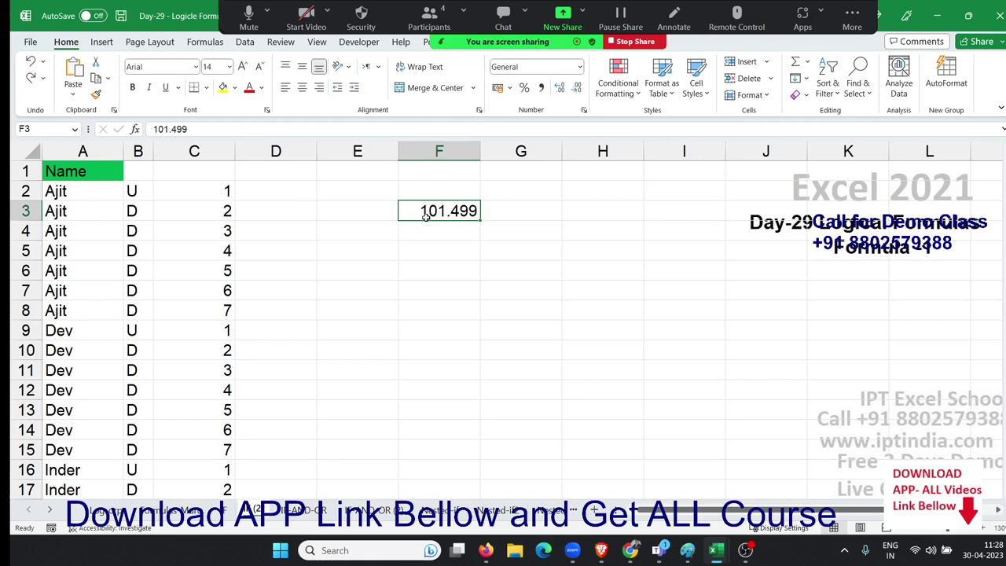
# Enter =LEFT(F3,7) in G3.
pyautogui.click(503, 215)
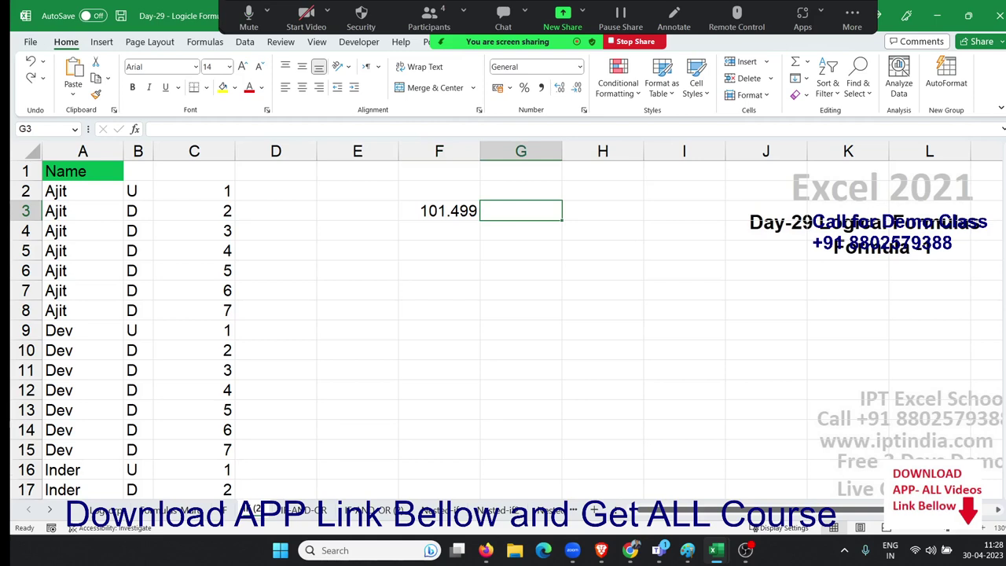
pyautogui.write('=')
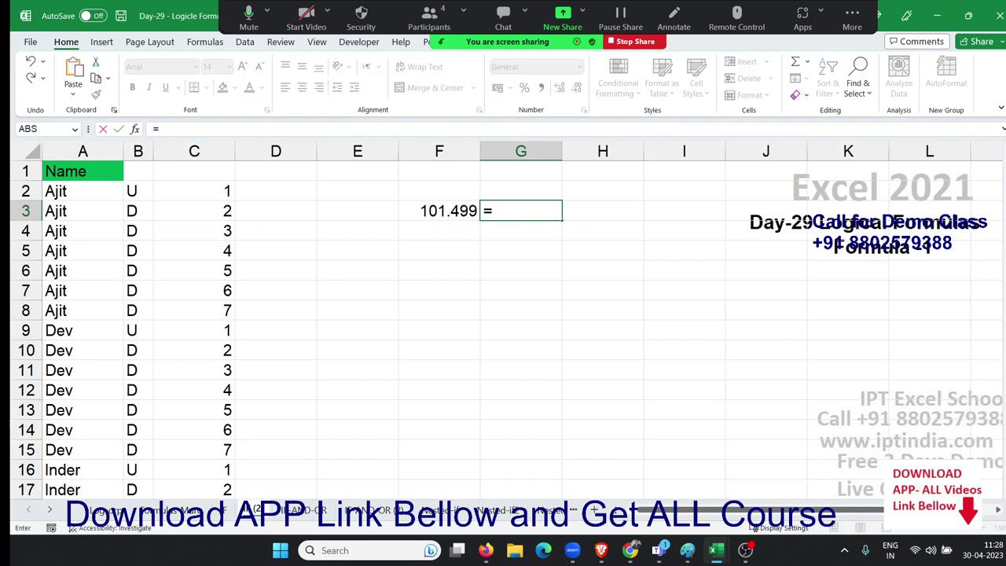
pyautogui.write('lfr')
pyautogui.press('BackSpace')
pyautogui.press('BackSpace')
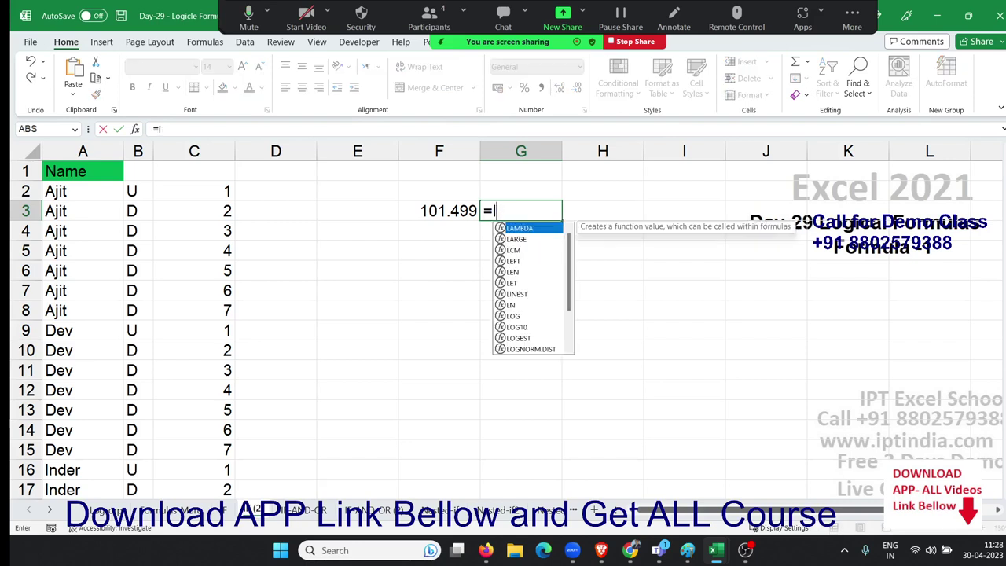
pyautogui.write('ef')
pyautogui.press('Tab')
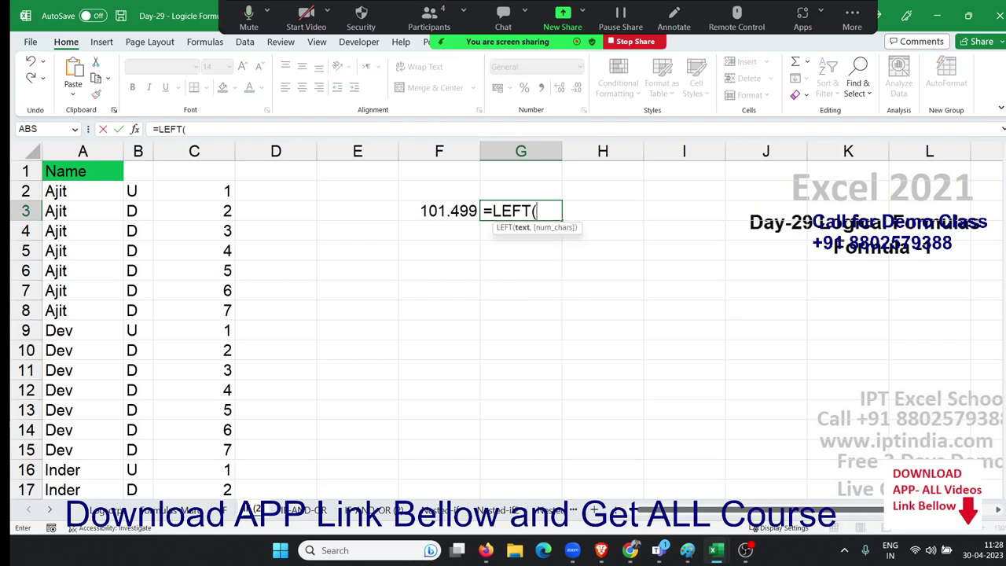
pyautogui.press('Left')
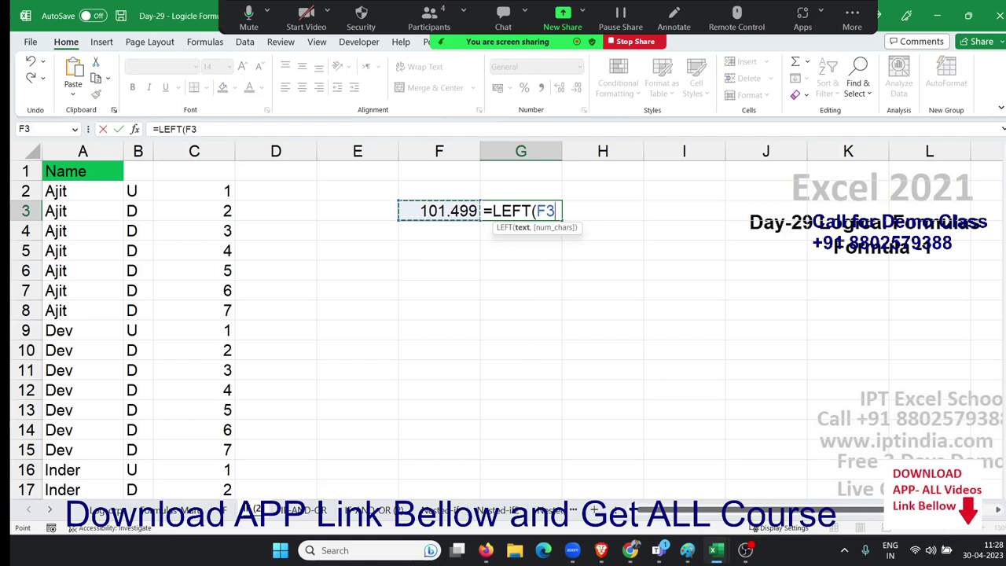
pyautogui.write(',')
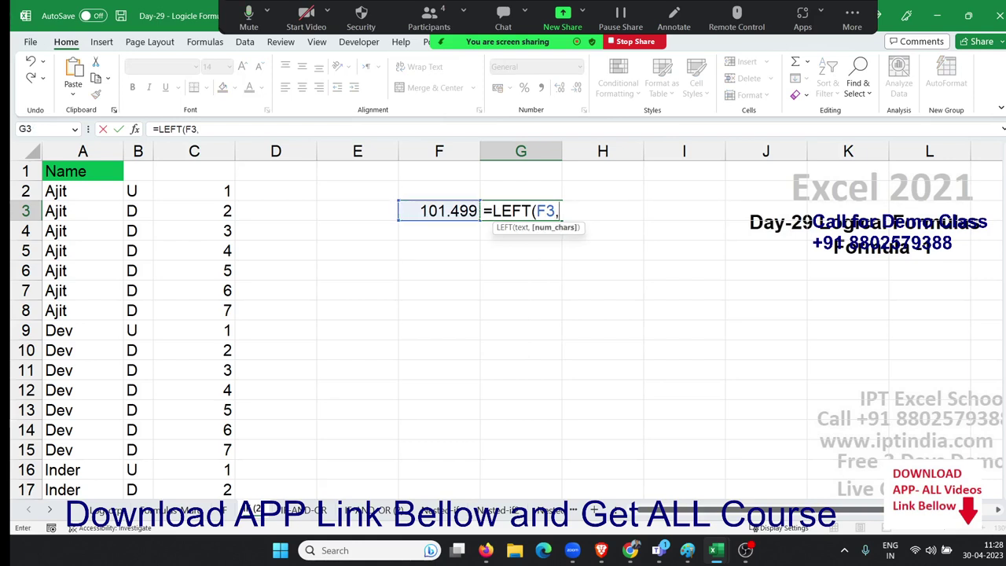
pyautogui.write('7)')
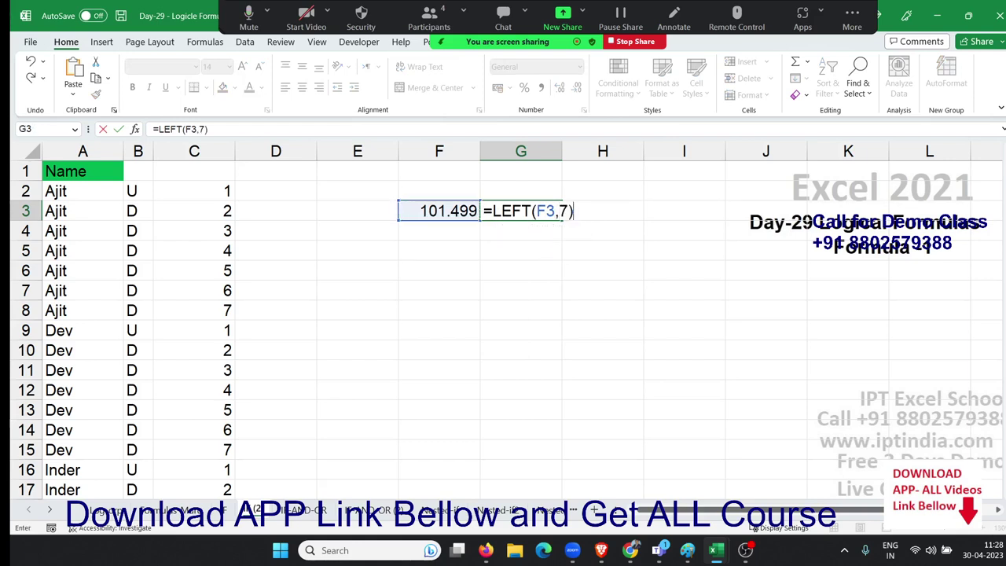
pyautogui.hotkey('ctrl', 'Return')
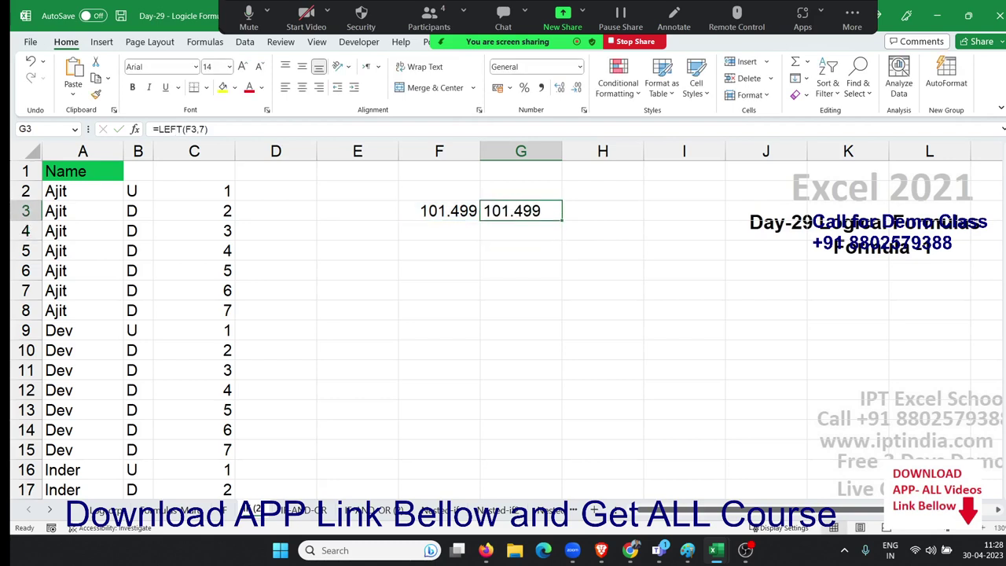
# Wrap G3's formula in IF(…="101.499","OK","Pending") so it shows OK.
pyautogui.doubleClick(509, 211)
pyautogui.click(492, 211)
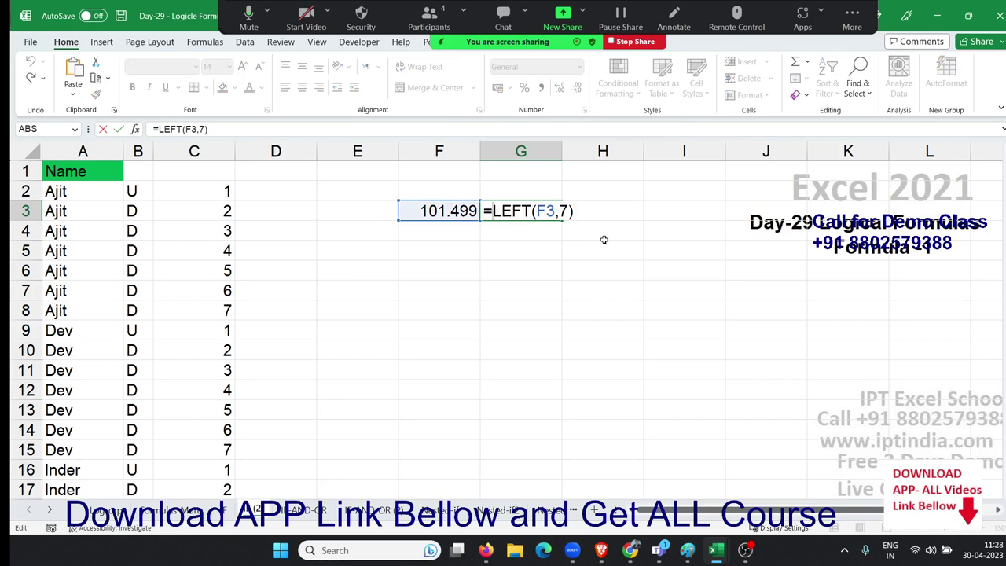
pyautogui.write('if')
pyautogui.press('Tab')
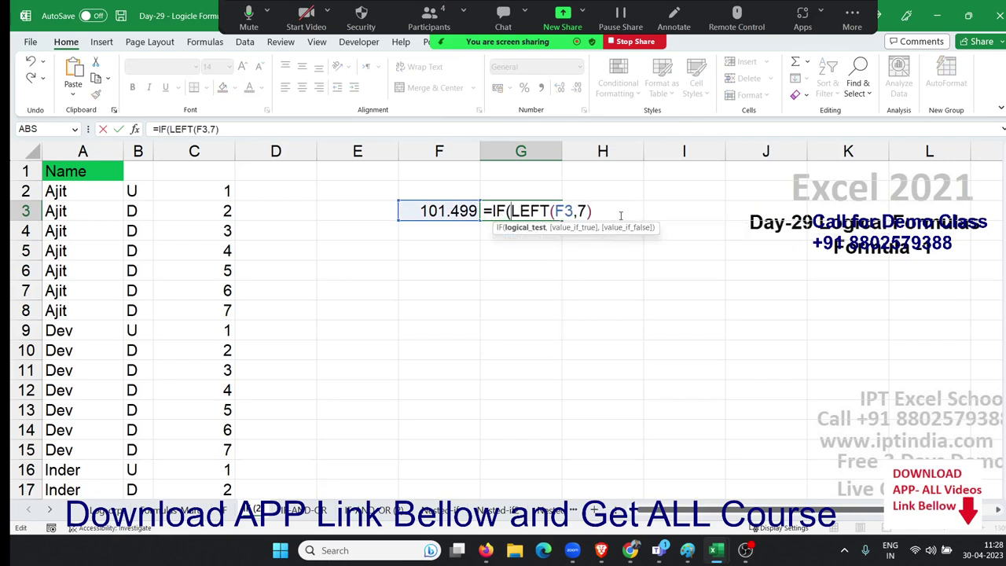
pyautogui.write('=')
pyautogui.write('"')
pyautogui.write('101')
pyautogui.write('.49')
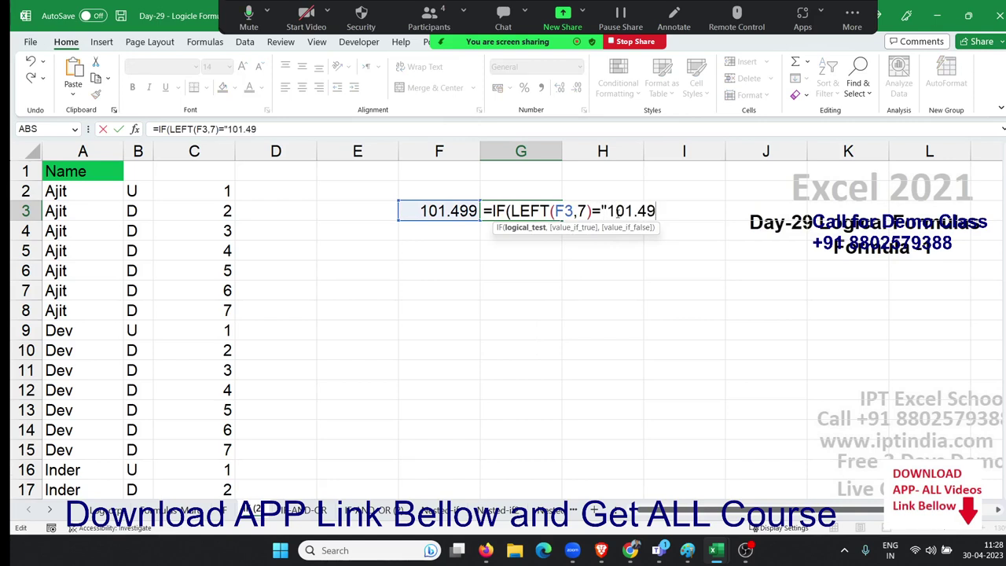
pyautogui.write('9"')
pyautogui.write(',"OK"')
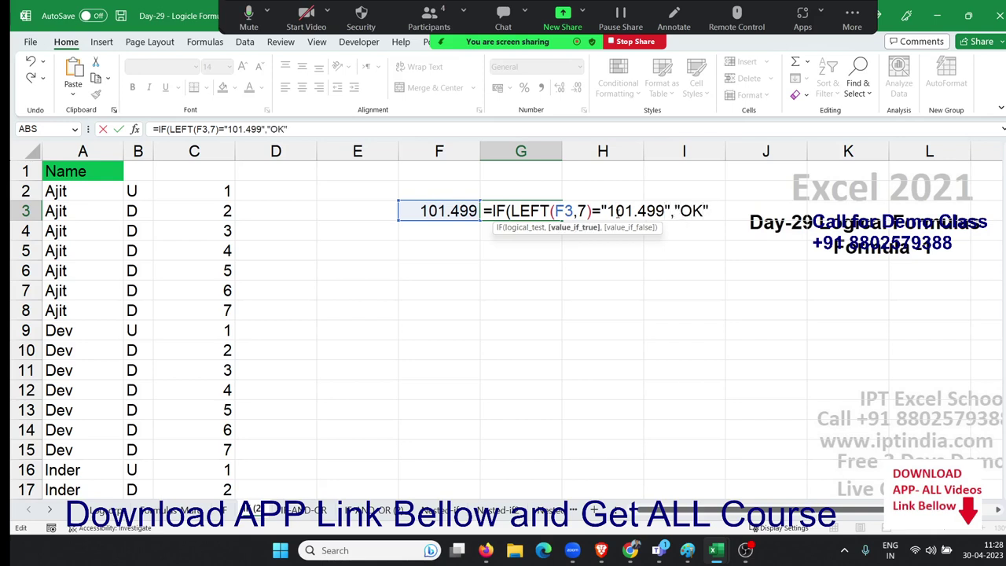
pyautogui.write(',"')
pyautogui.write('P')
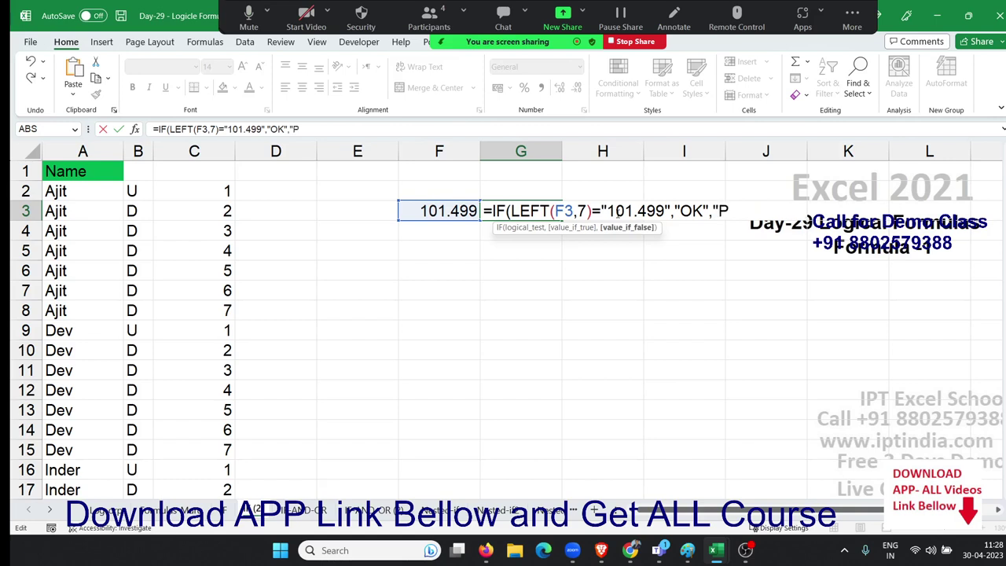
pyautogui.write('ending')
pyautogui.write('"')
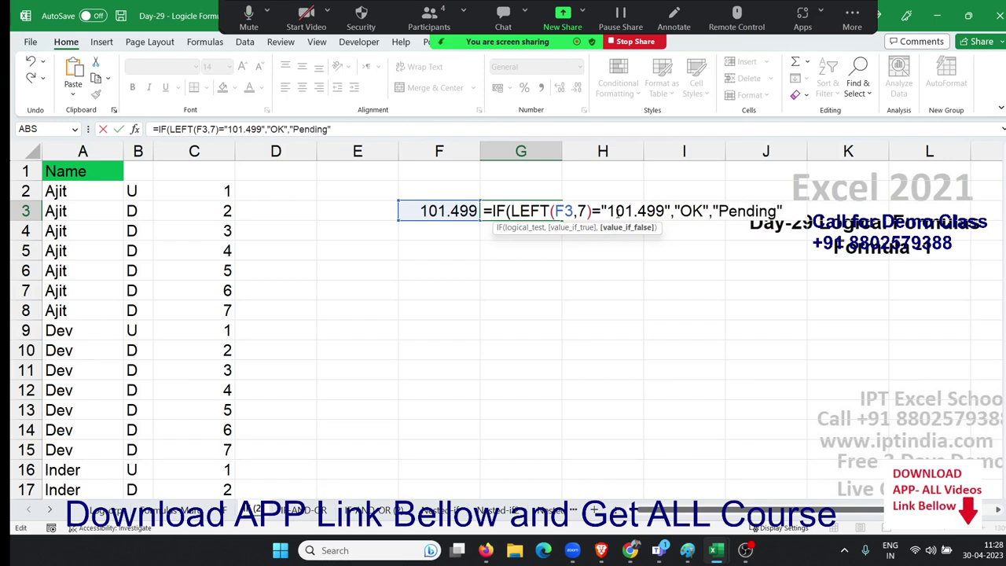
pyautogui.press('Return')
pyautogui.press('Return')
pyautogui.press('Up')
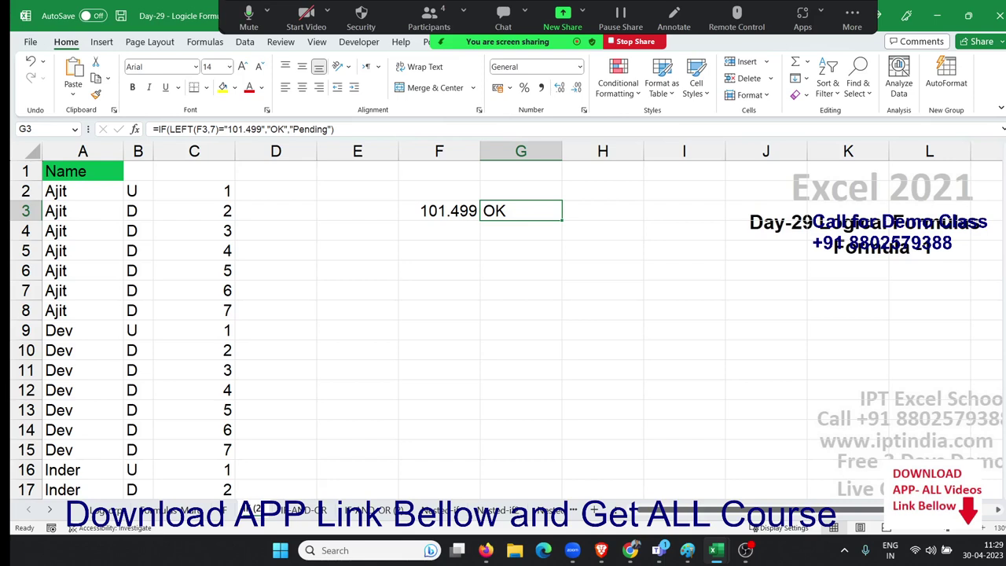
pyautogui.hotkey('alt', 'Tab')
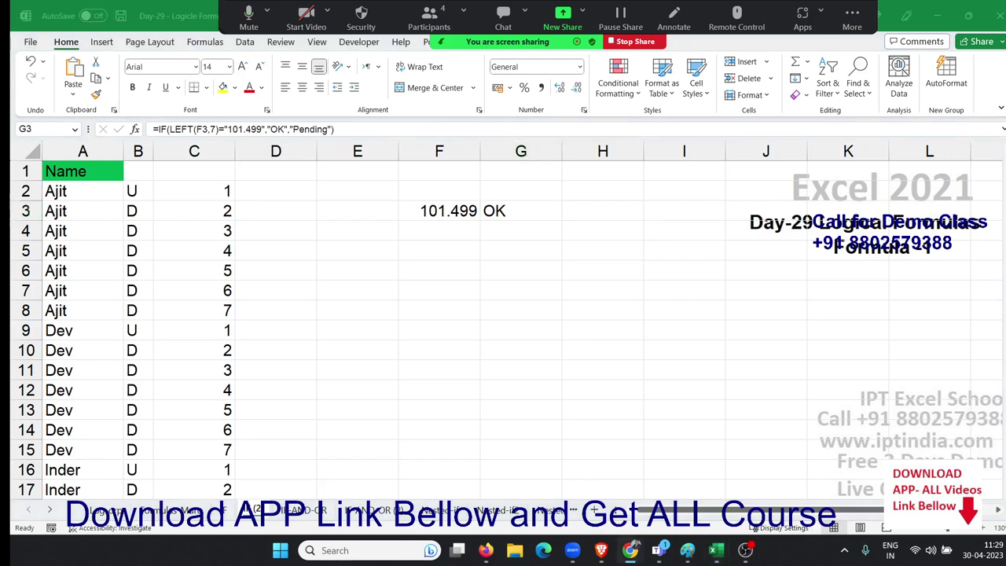